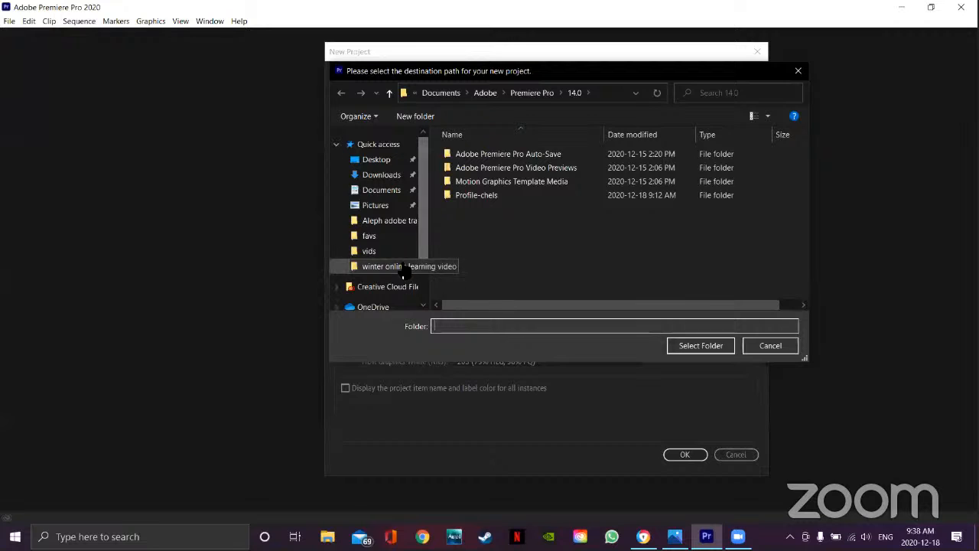
- Create the project in the Aleph adobe training video folder with the Mercury Playback Engine GPU Acceleration (CUDA) renderer
click(387, 222)
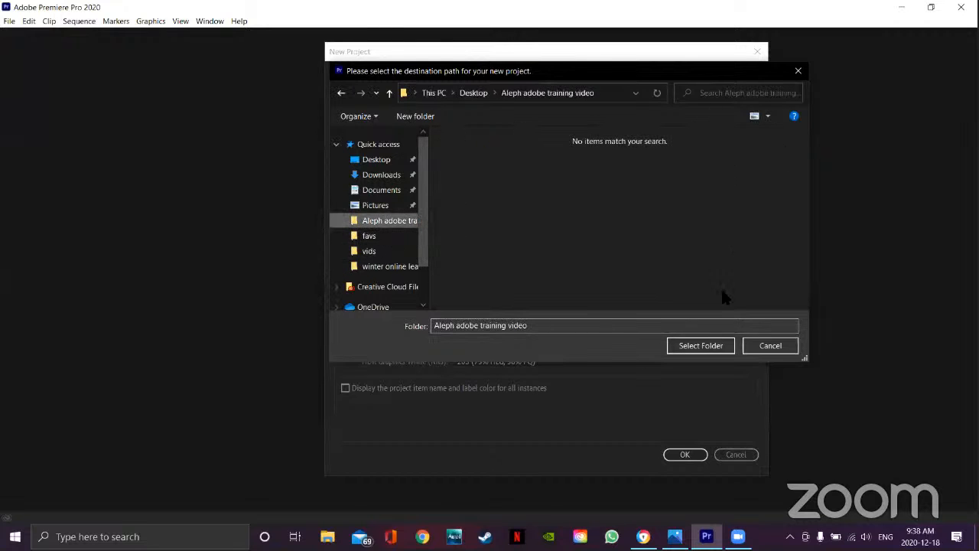
click(701, 346)
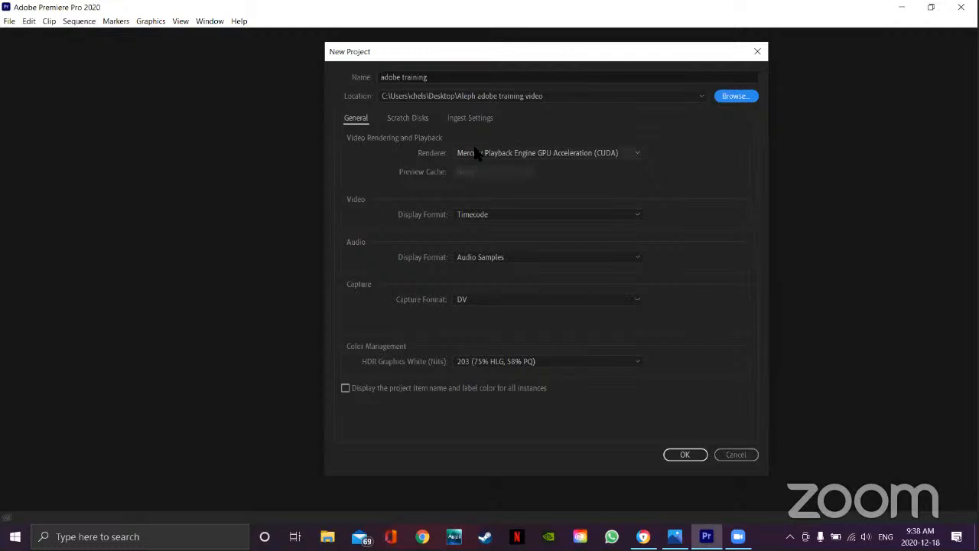
click(629, 151)
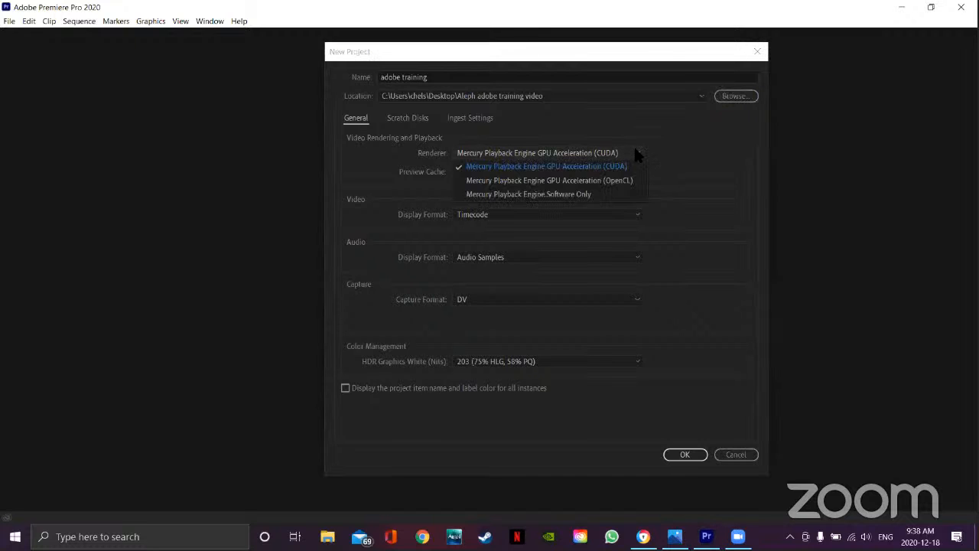
click(579, 165)
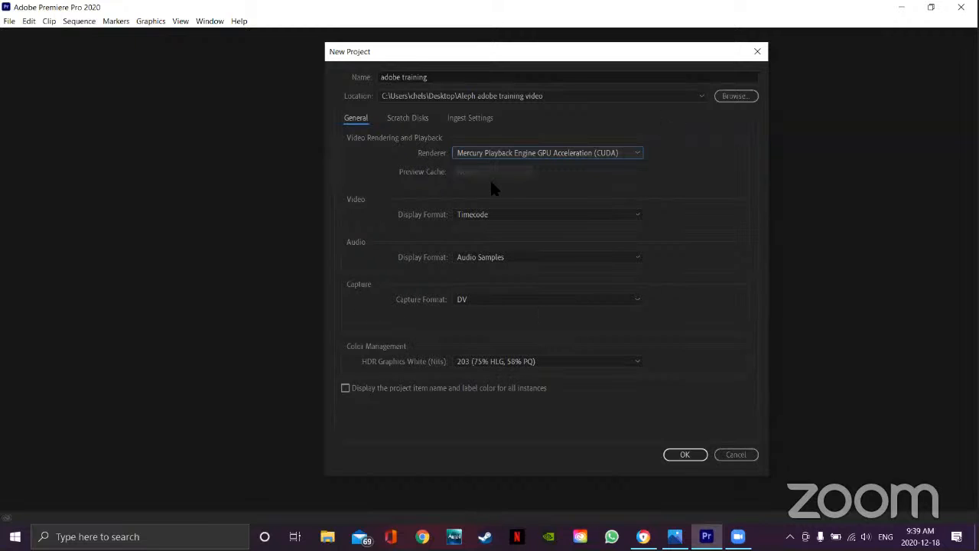
click(683, 456)
click(684, 455)
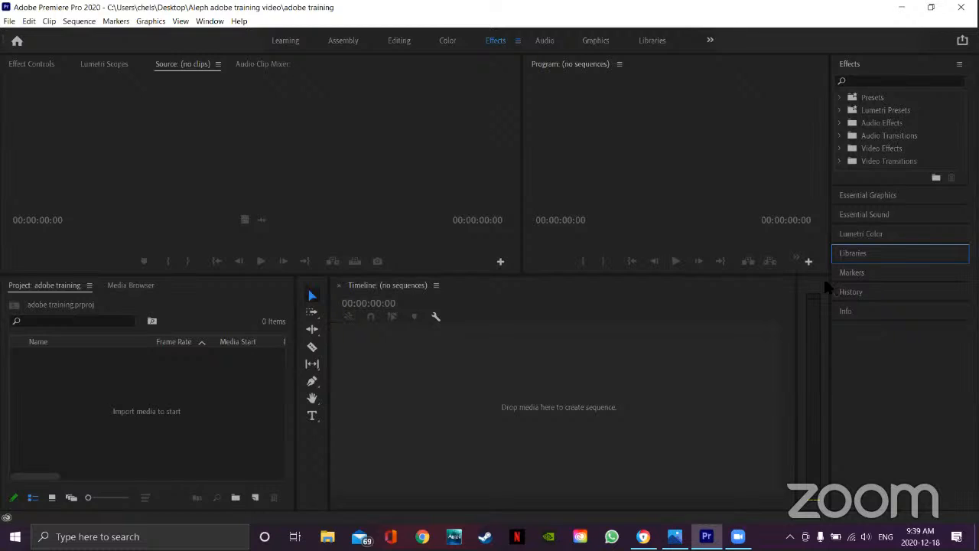
- Resize the workspace by narrowing the effects area and audio meters and widening the project media area
drag(832, 282, 913, 281)
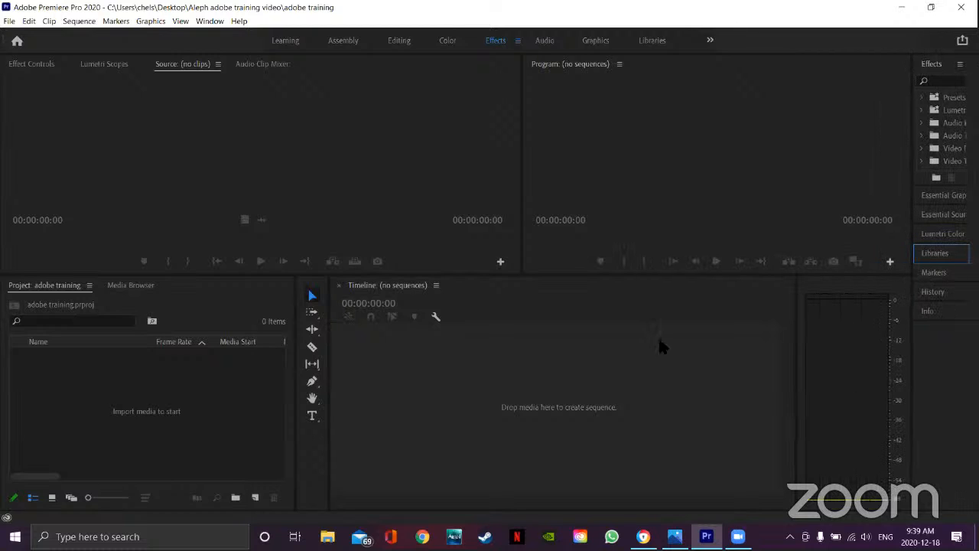
drag(795, 359, 885, 356)
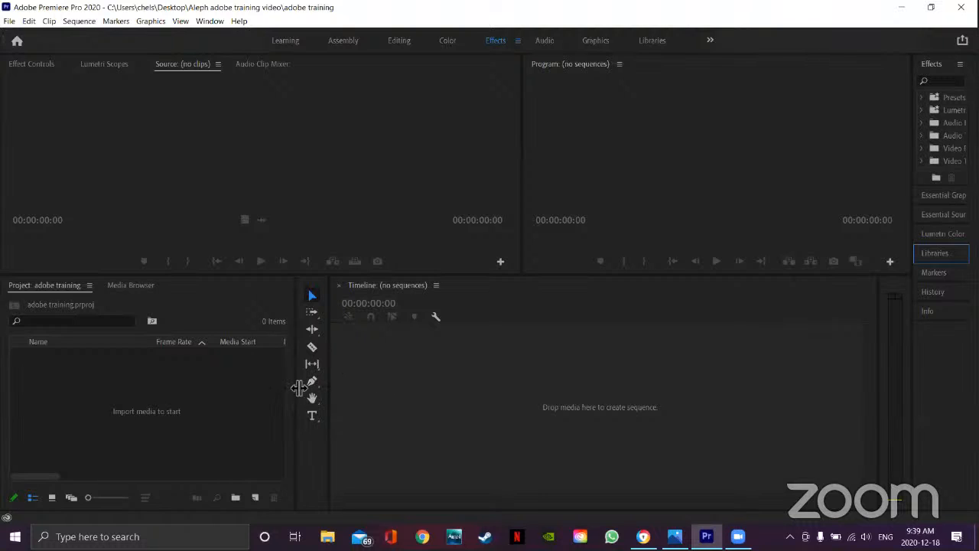
drag(299, 388, 431, 387)
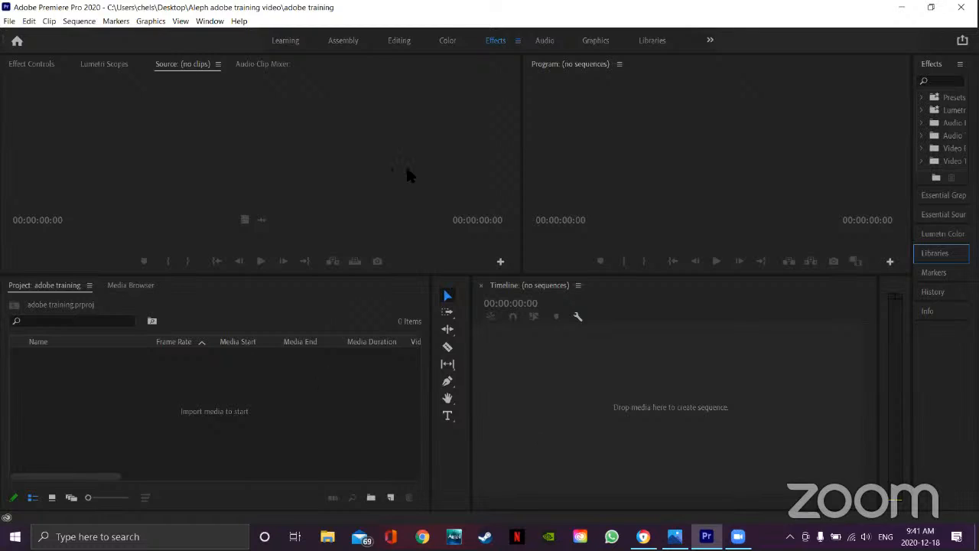
click(480, 65)
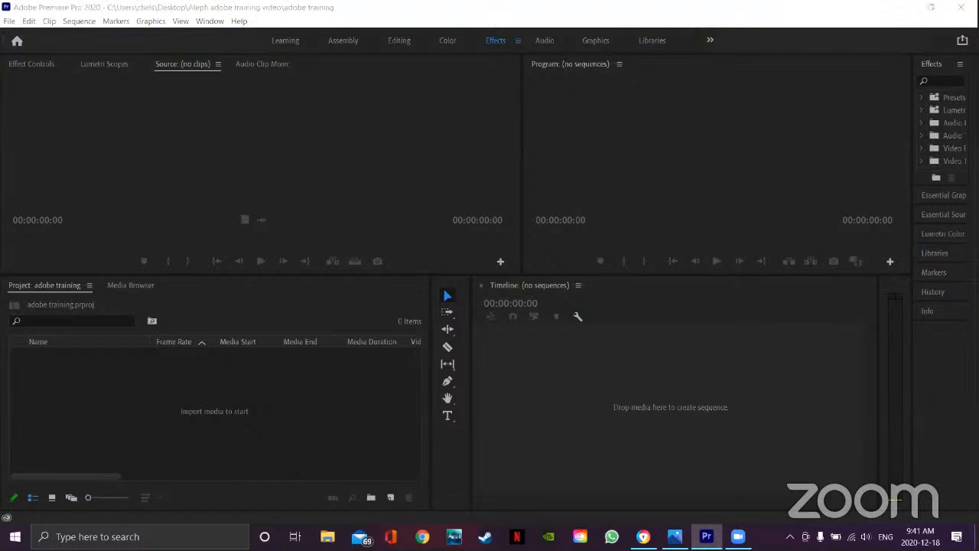
- Import all media files from audio 1 through ZOOM0006_Tr2 into the project and look through the imported list
double_click(213, 411)
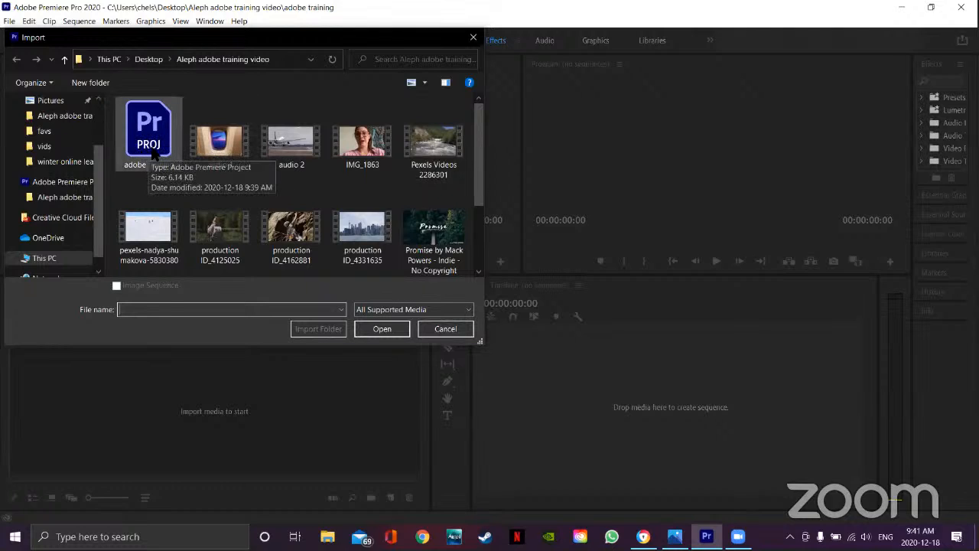
click(228, 153)
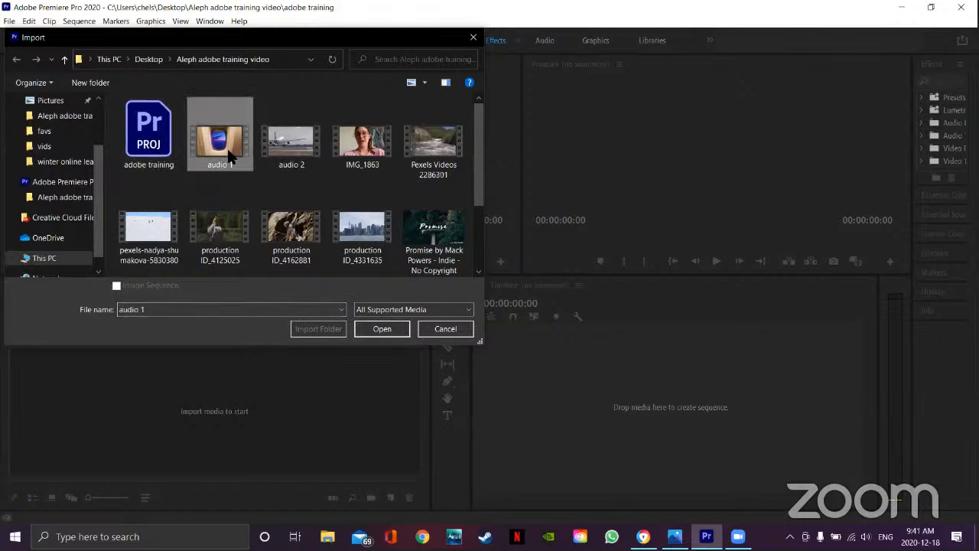
click(478, 271)
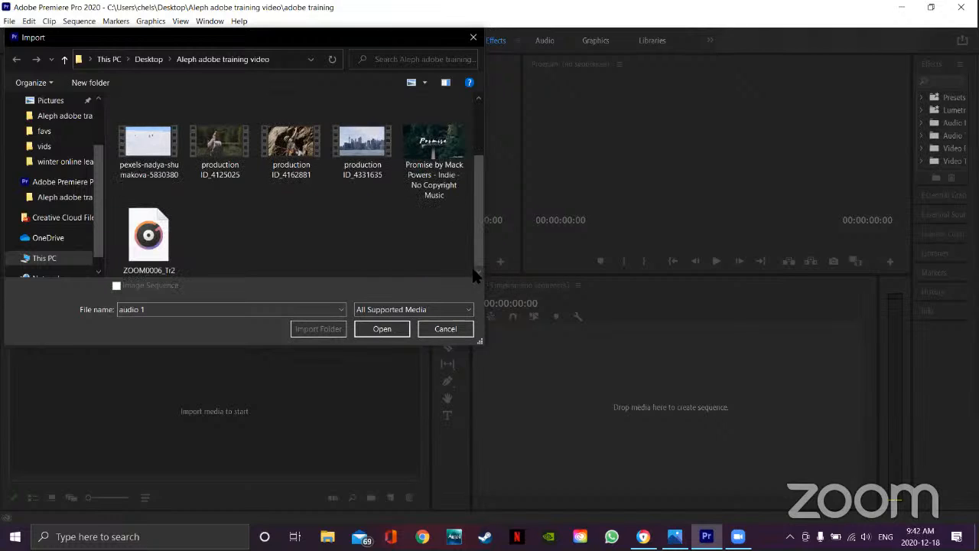
shift+click(159, 244)
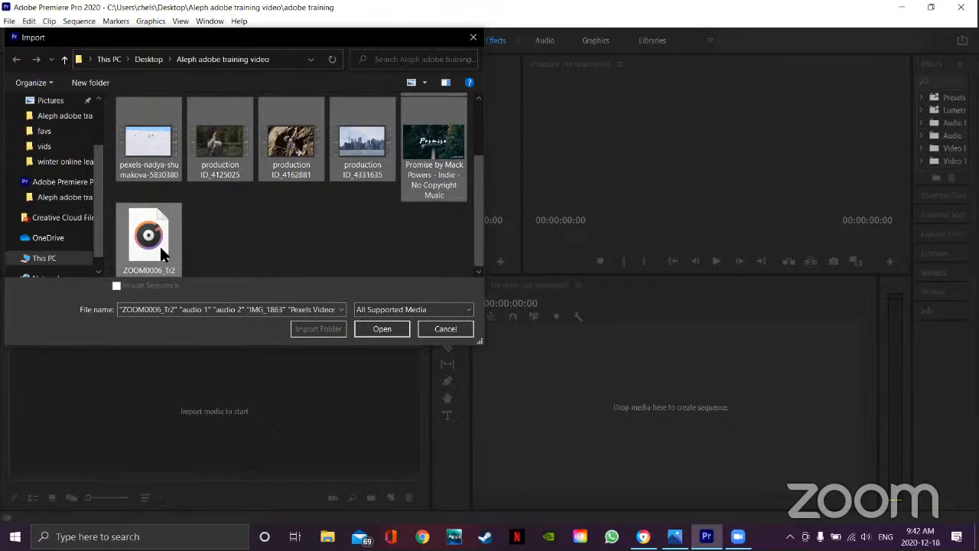
click(382, 328)
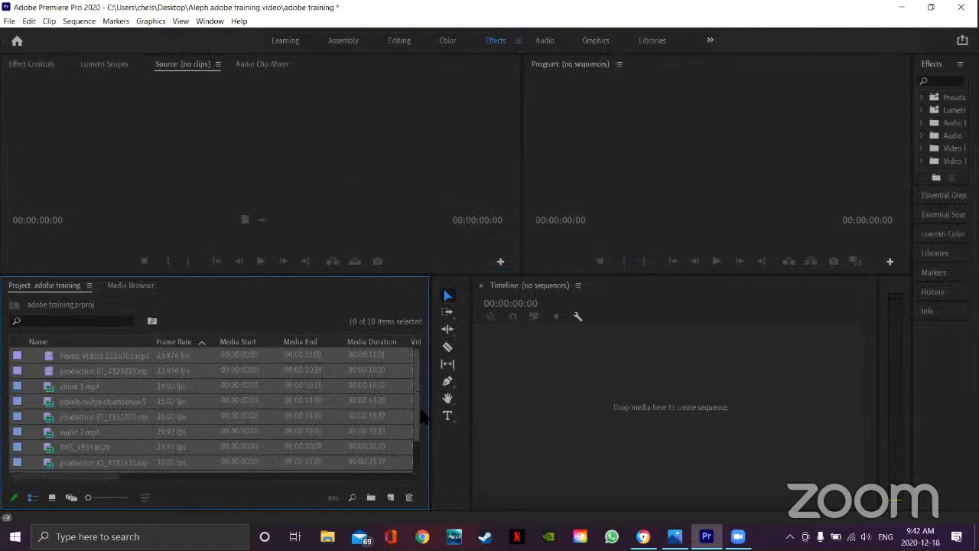
scroll(421, 420, down, 2)
scroll(422, 405, up, 2)
scroll(413, 388, down, 1)
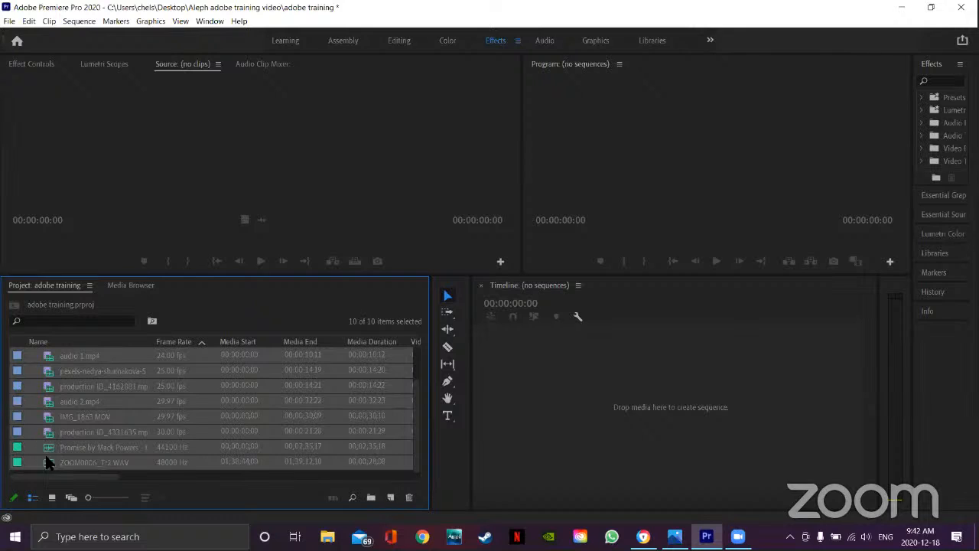
click(290, 355)
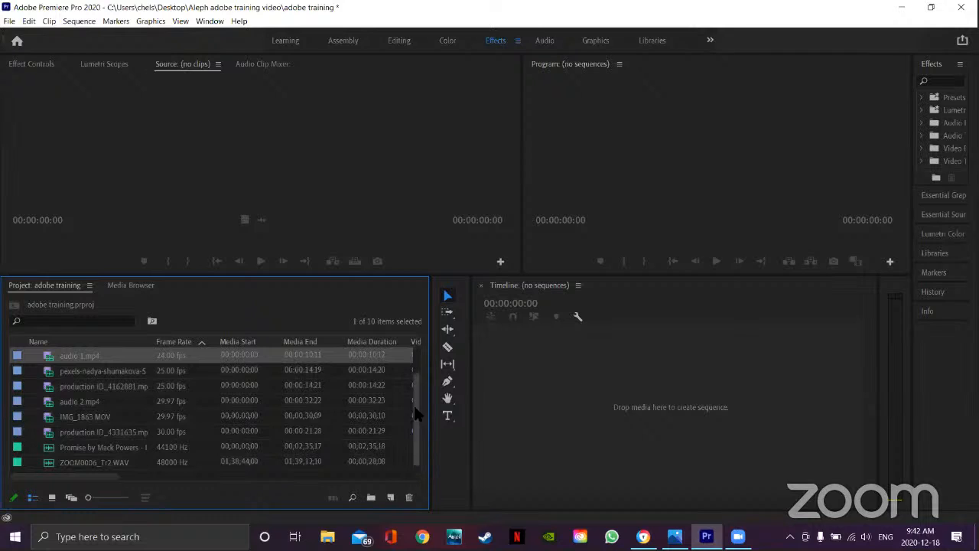
scroll(414, 406, up, 1)
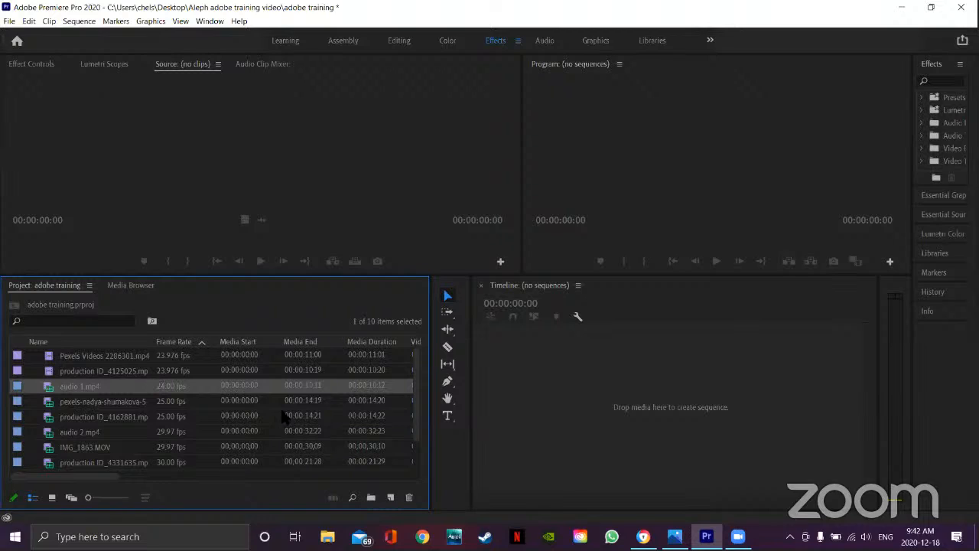
- Create two bins in the project, one named Video and one named Audio
click(371, 498)
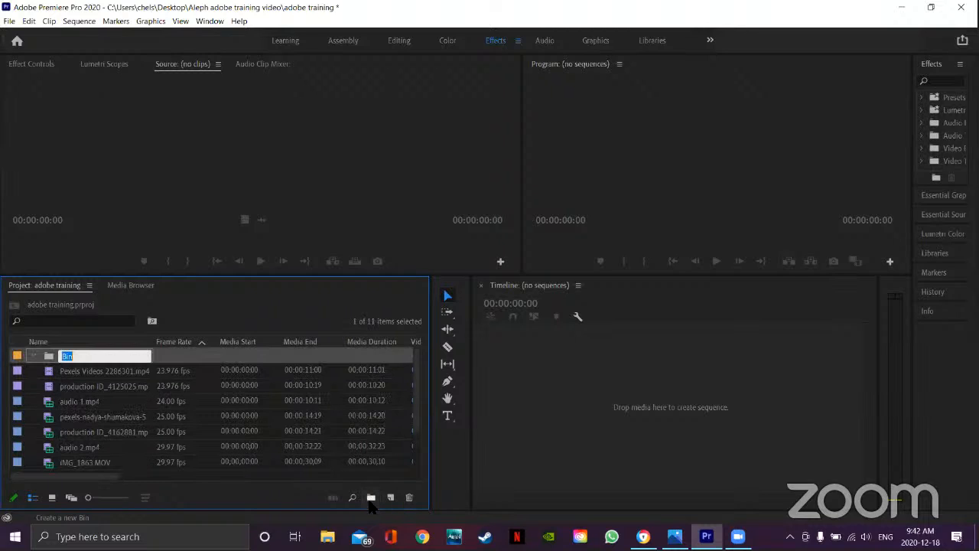
text(Video)
click(302, 296)
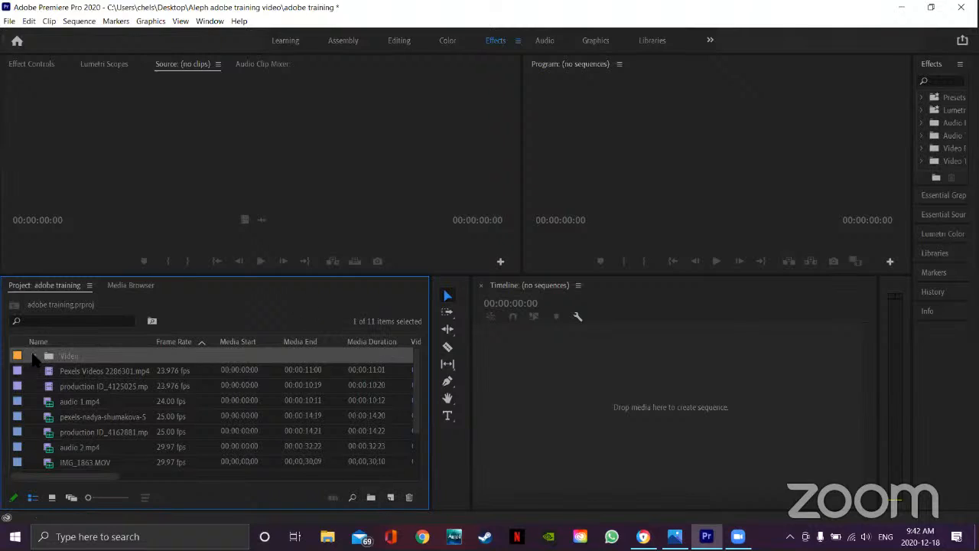
click(205, 367)
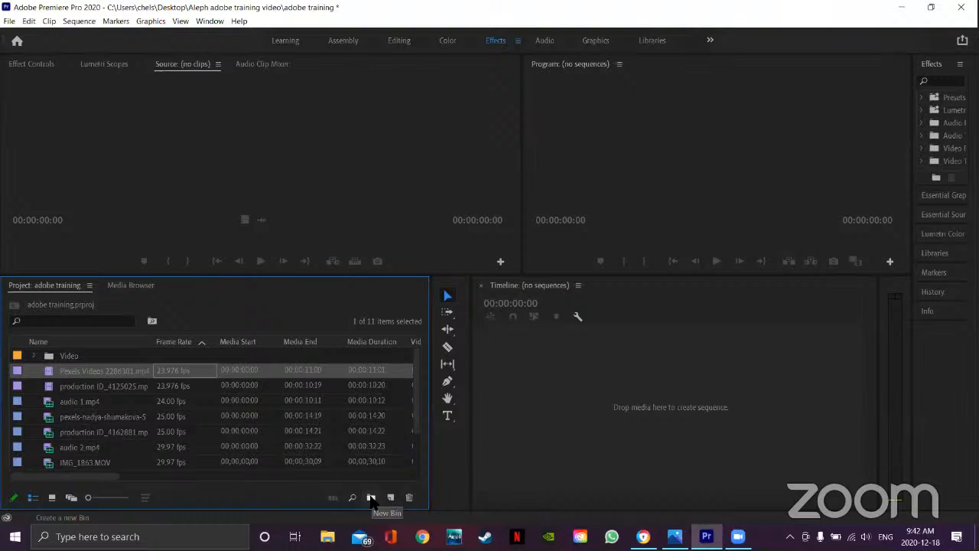
click(372, 498)
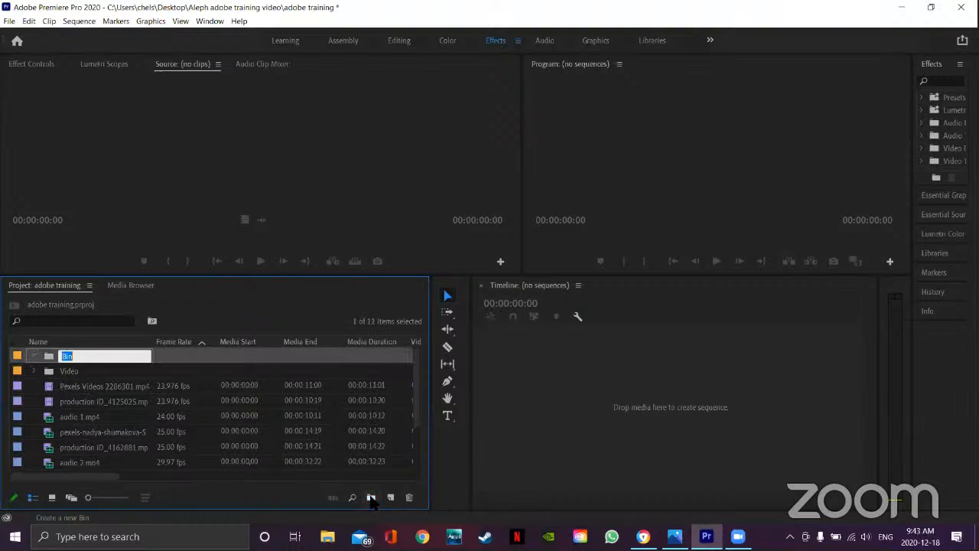
text(Audio)
key(Tab)
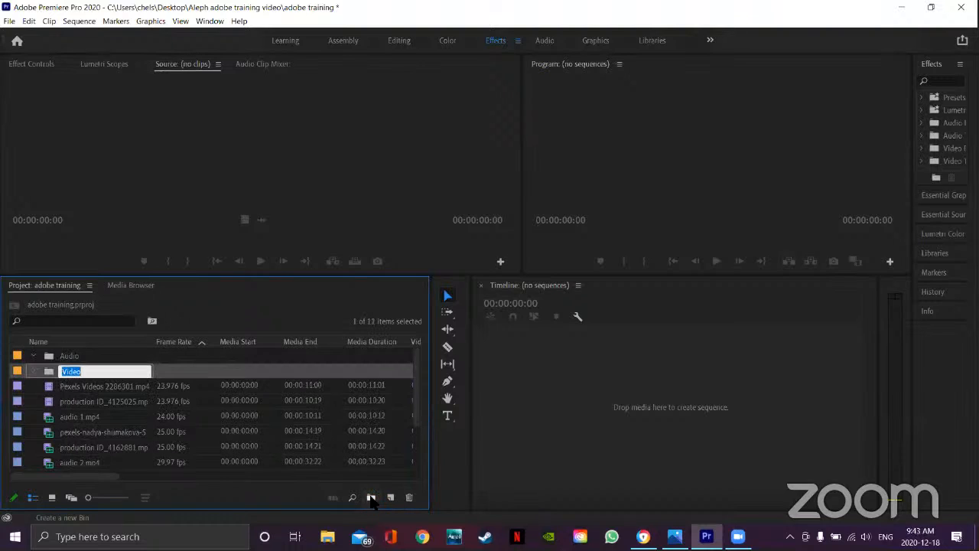
click(313, 298)
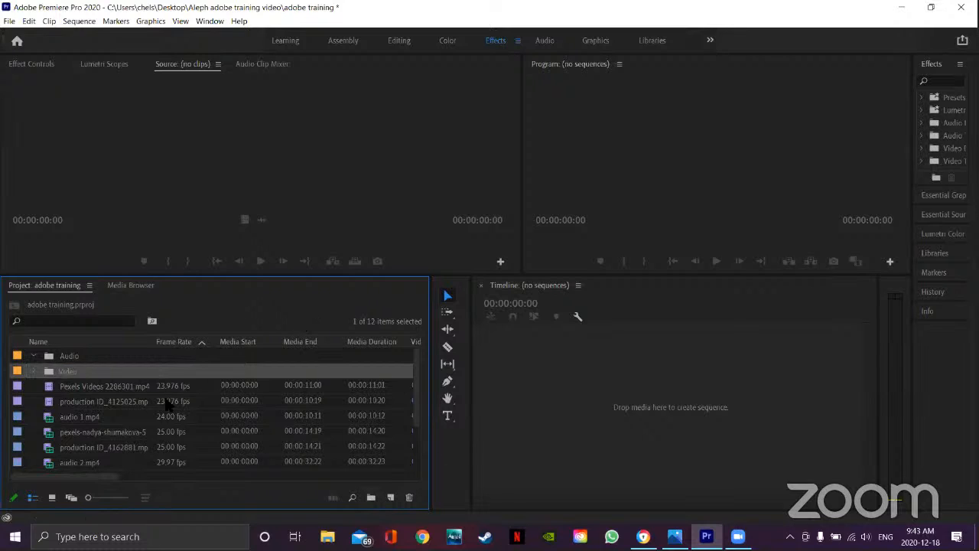
- Move all video clips, from Pexels Videos 2286301 through production ID_4331635, into the Video bin
click(86, 389)
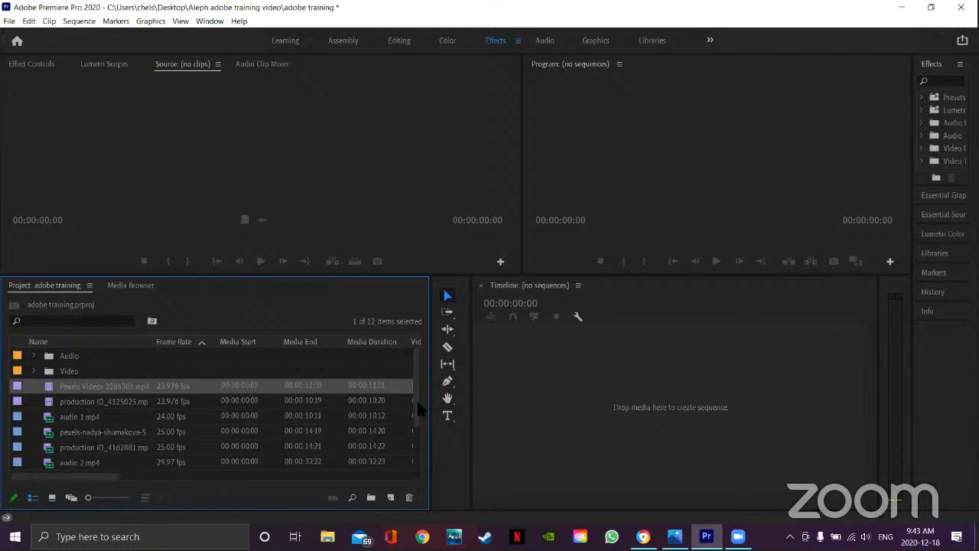
drag(414, 397, 427, 482)
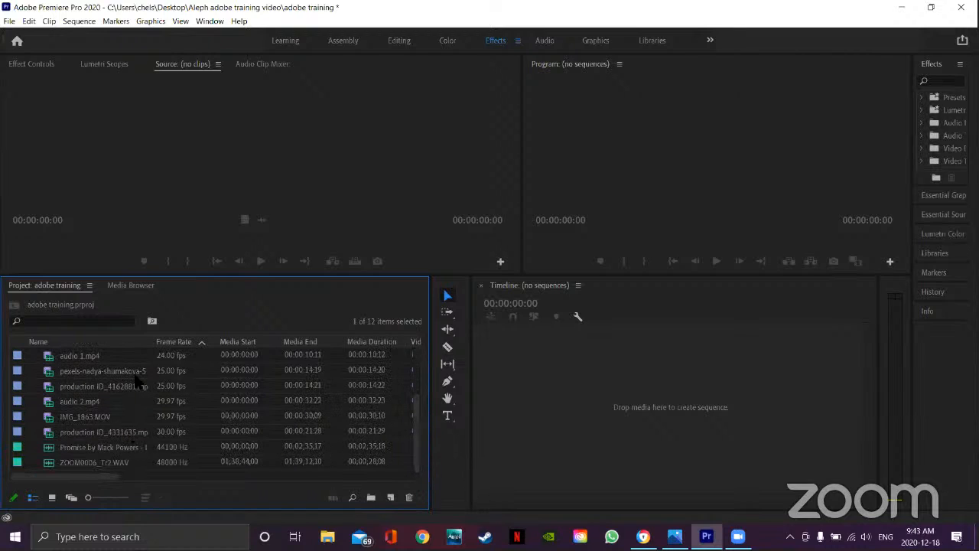
shift+click(134, 435)
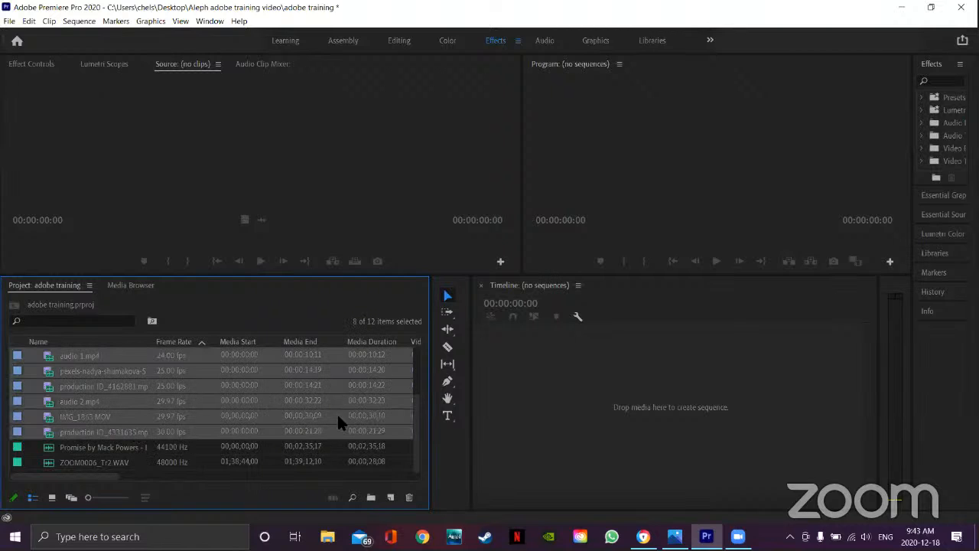
drag(416, 426, 416, 349)
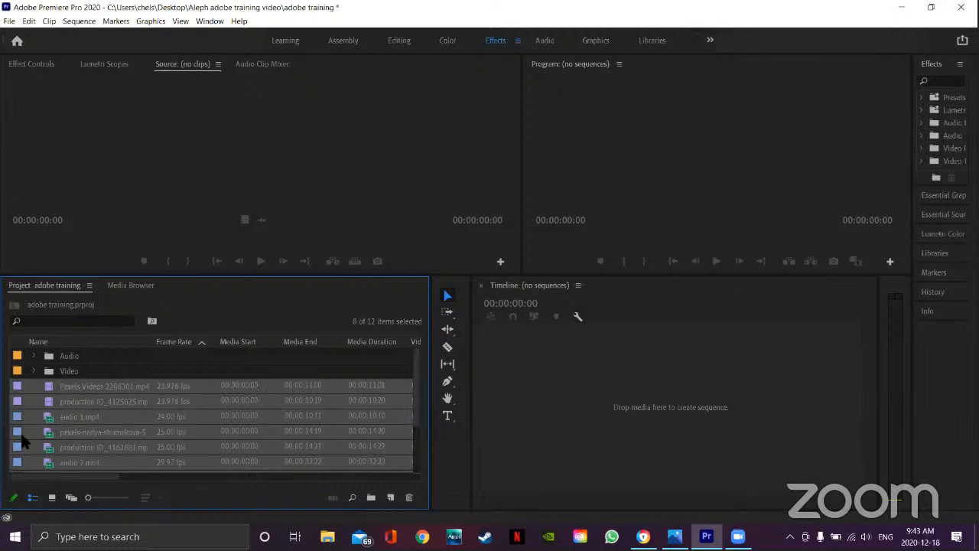
drag(66, 382, 64, 369)
- Move the Promise music track and the ZOOM0006_Tr2.WAV recording together into the Audio bin
click(85, 387)
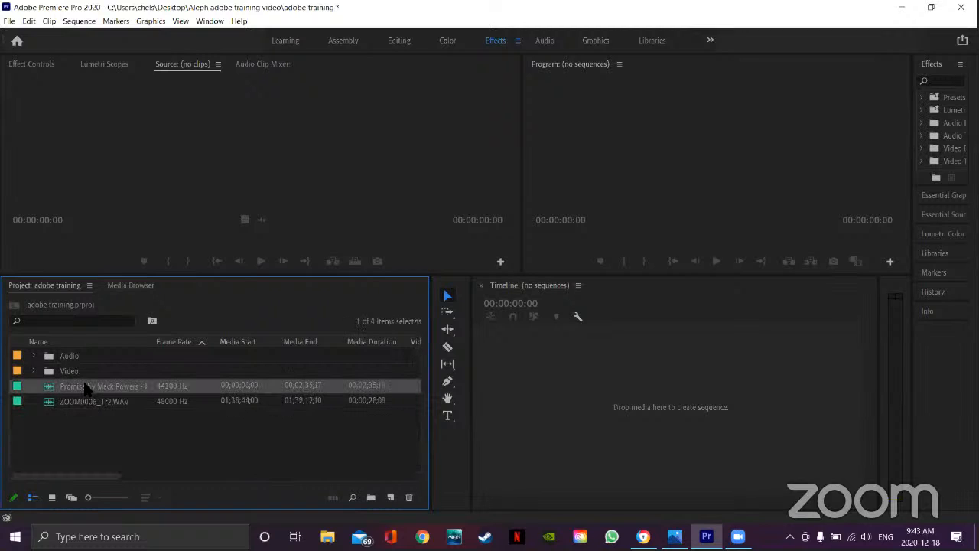
ctrl+click(85, 403)
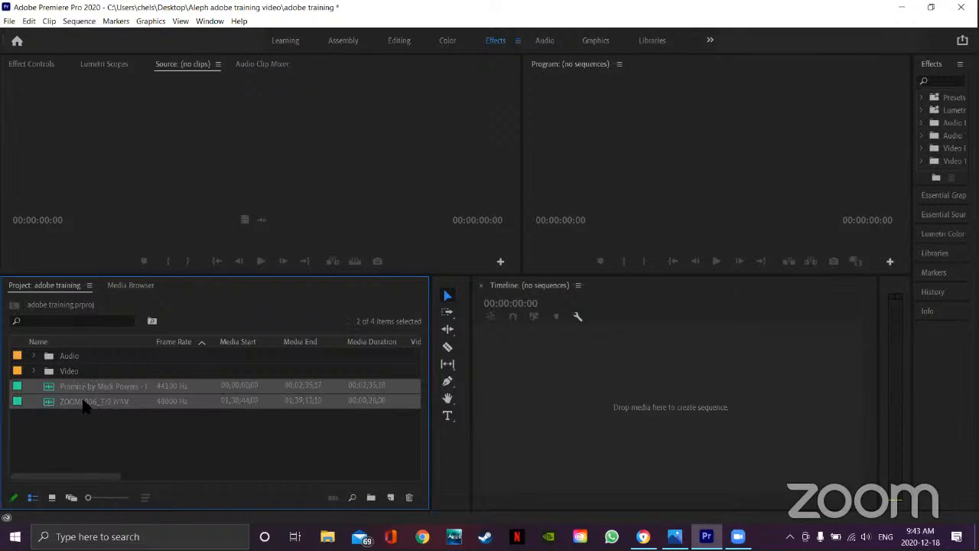
drag(78, 383, 71, 360)
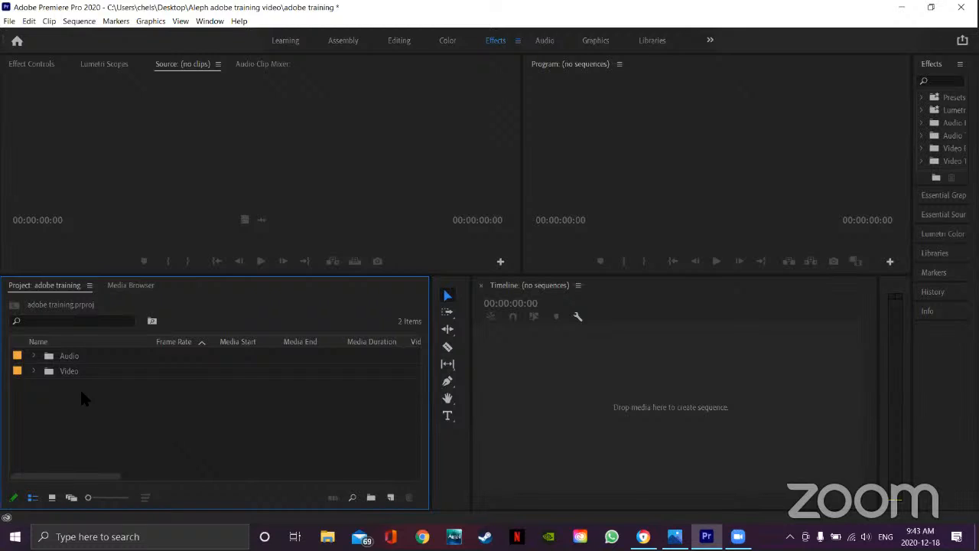
- Expand the Video bin and open the audio 1.mp4 clip in the Source monitor
click(34, 371)
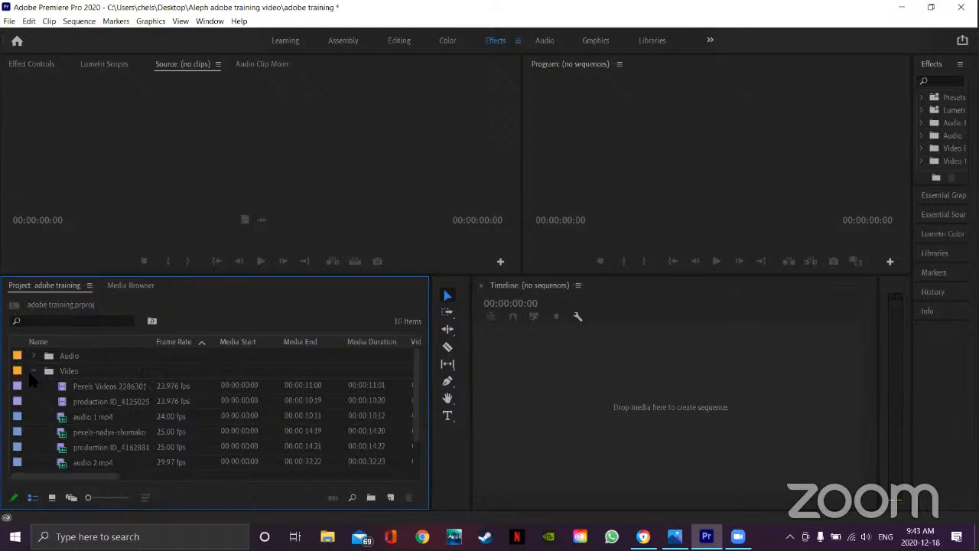
click(32, 371)
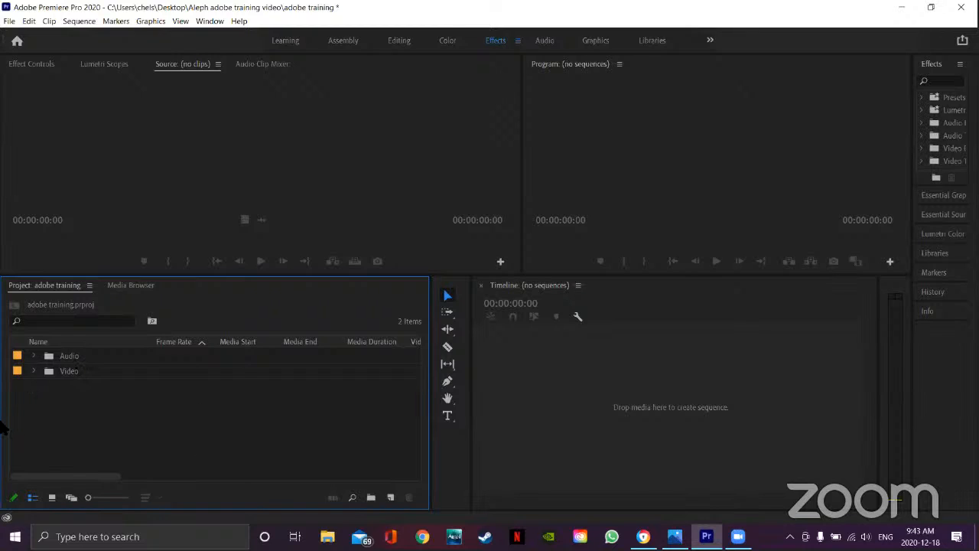
click(33, 370)
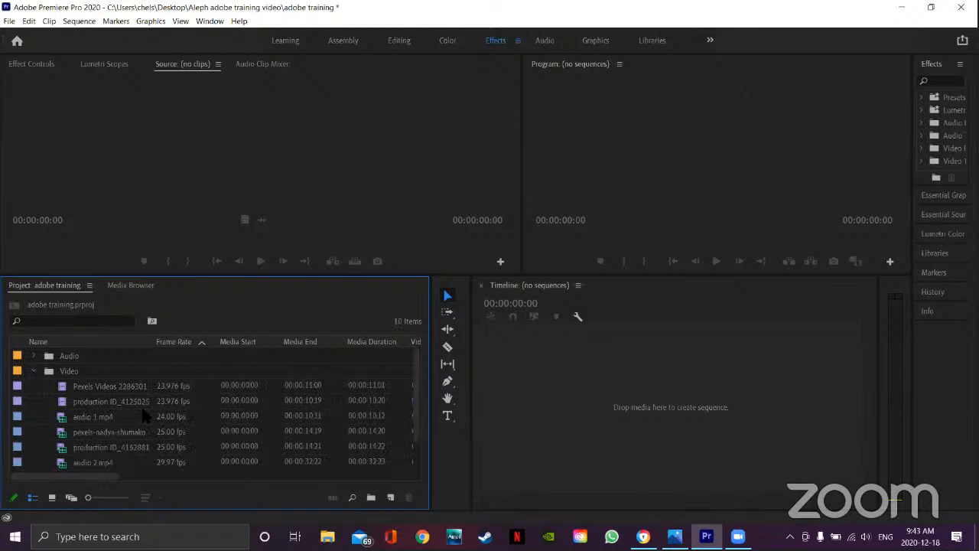
drag(415, 389, 420, 435)
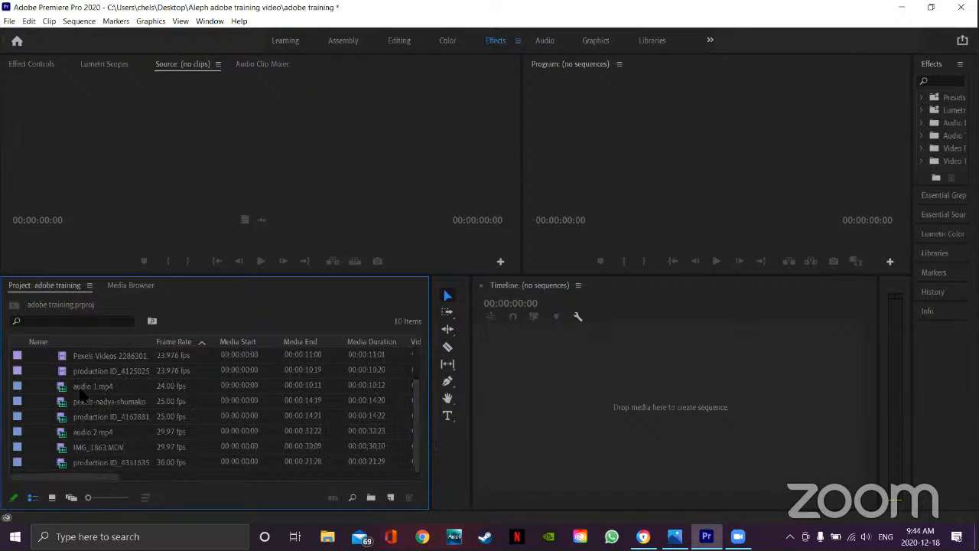
double_click(182, 387)
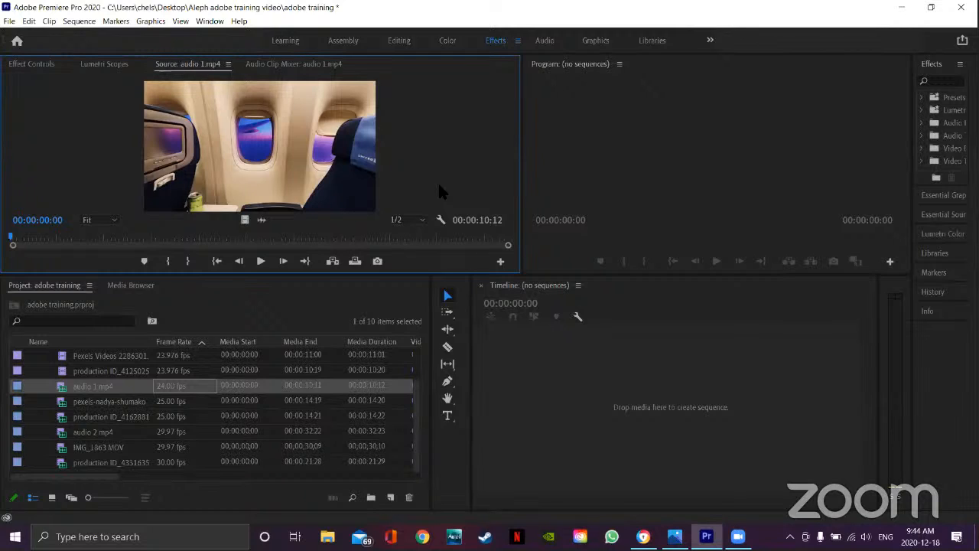
- Preview the opening seconds of audio 1.mp4 in the Source monitor
key(space)
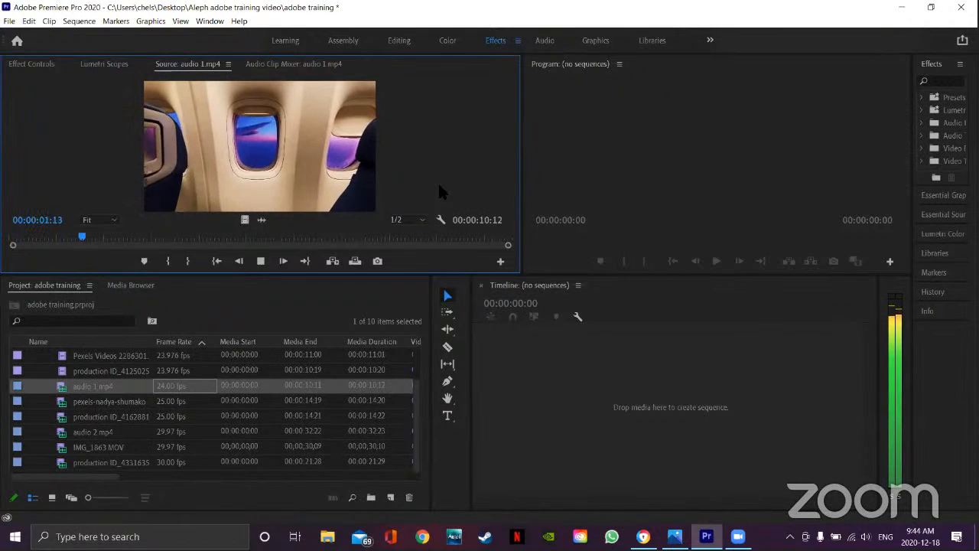
key(space)
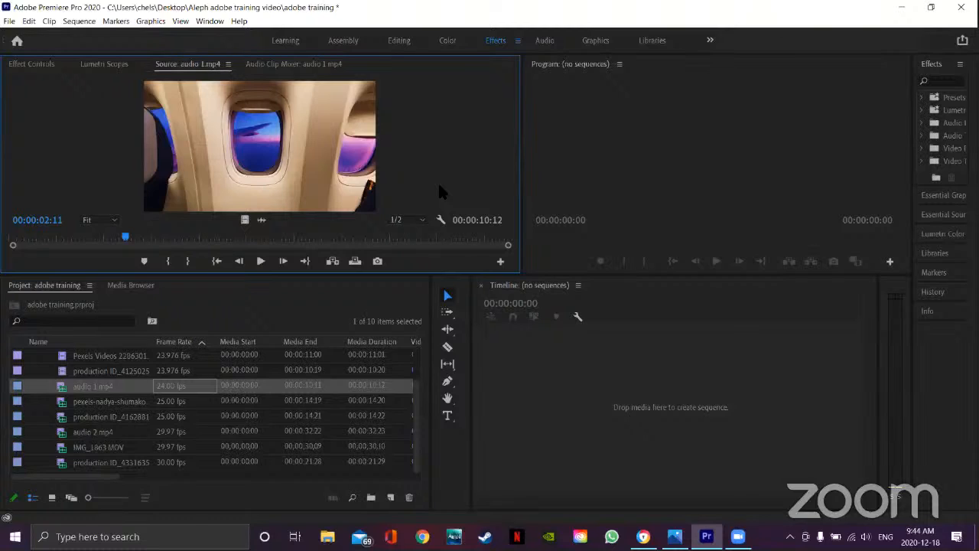
click(260, 262)
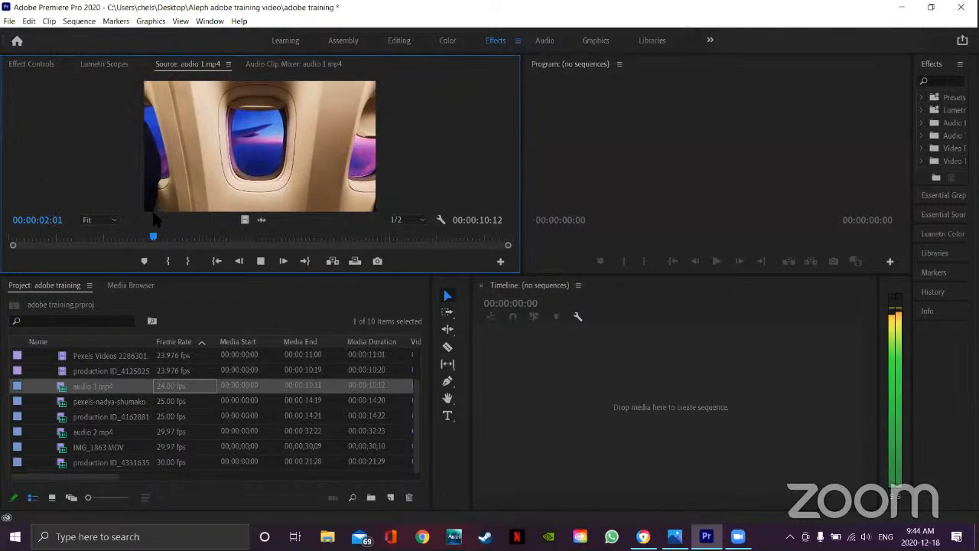
key(space)
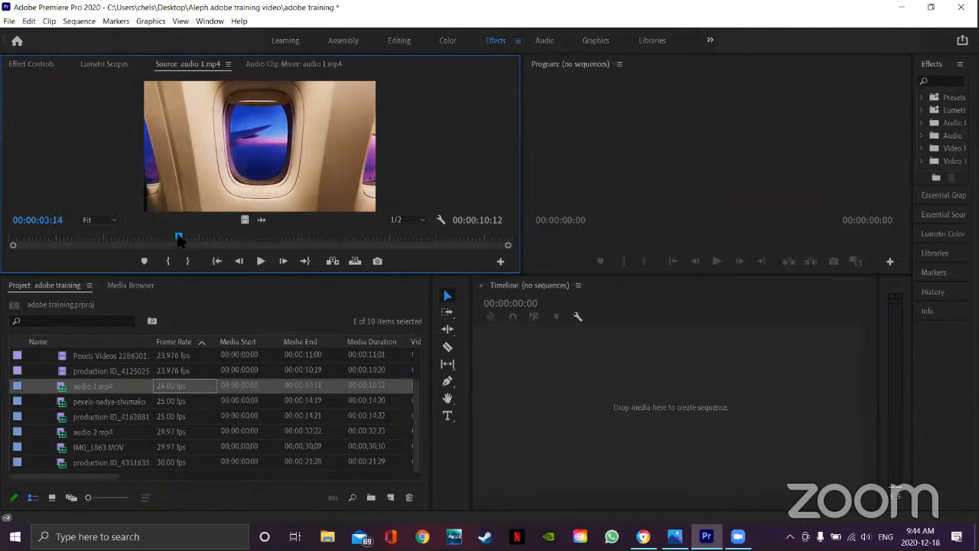
- Mark the audio 1.mp4 source clip with an In point at 00:00:01:02 and an Out point at 00:00:07:10
drag(181, 240, 60, 241)
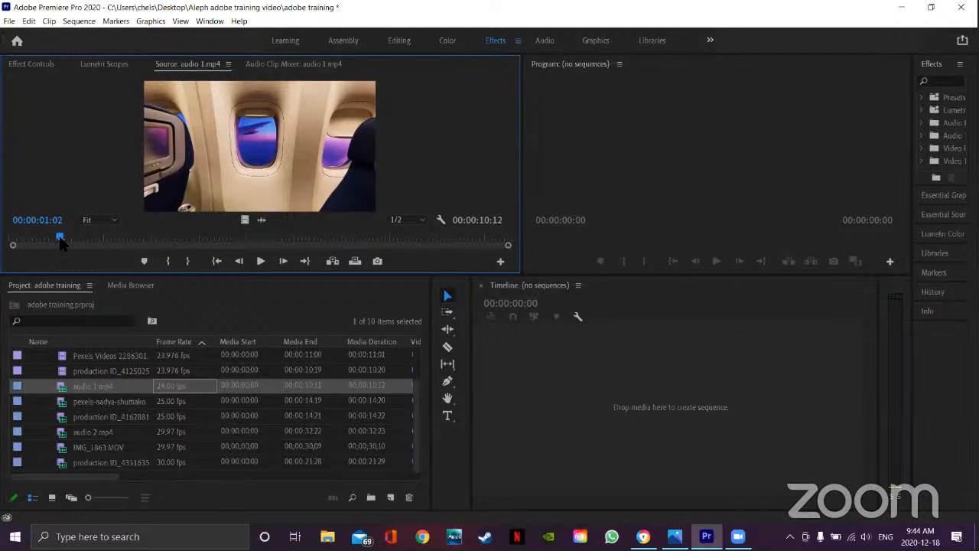
click(169, 262)
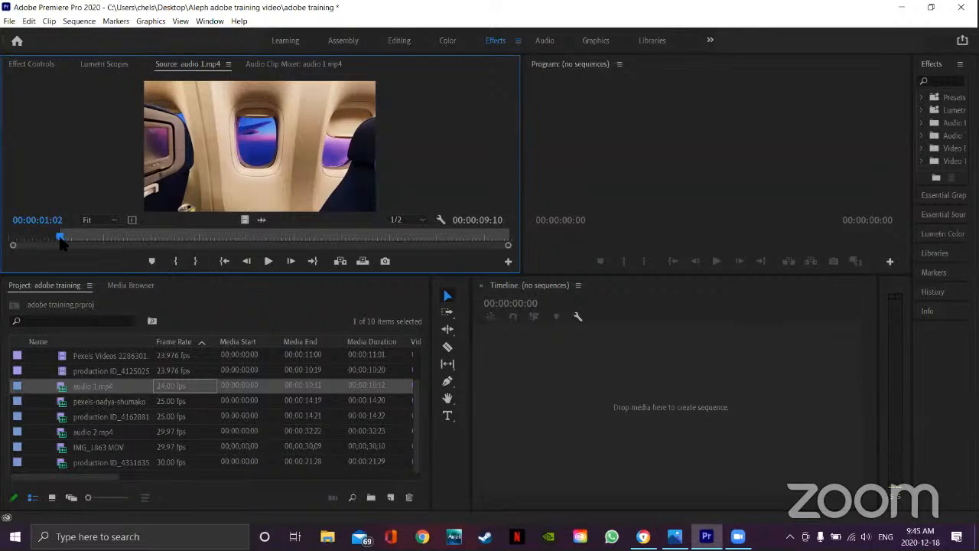
drag(59, 238, 360, 235)
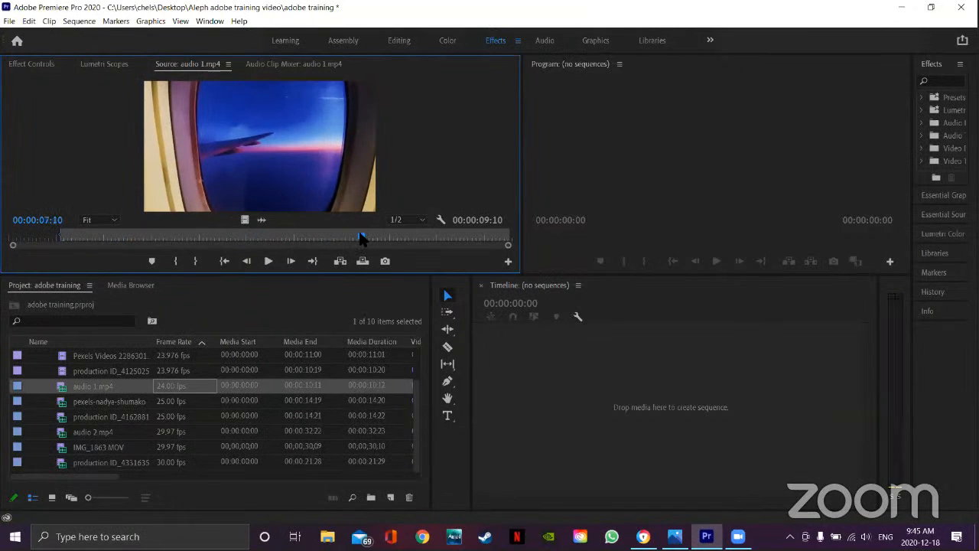
click(197, 262)
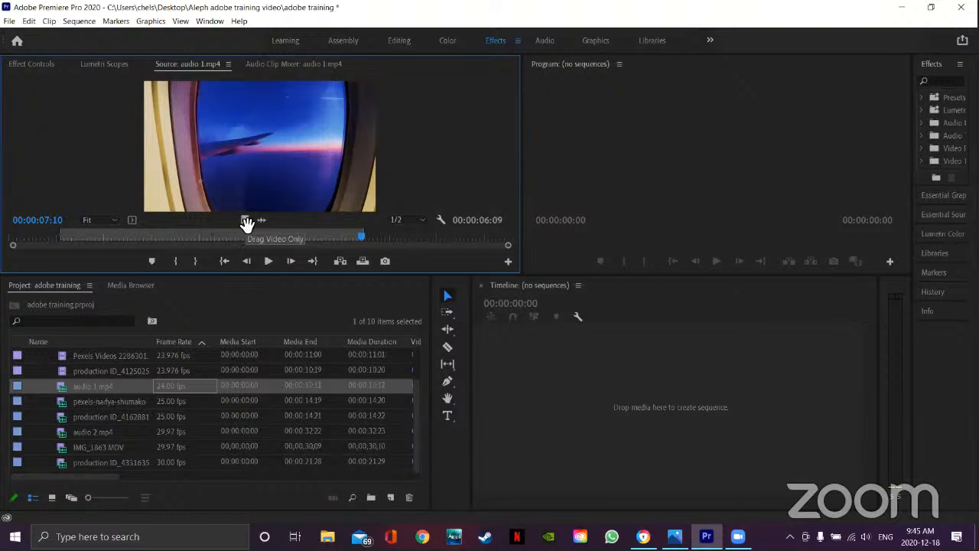
- Build a sequence with the marked clip's video only on V1 and audio only on A1, followed by the full clip on V3 and A3
drag(244, 221, 523, 373)
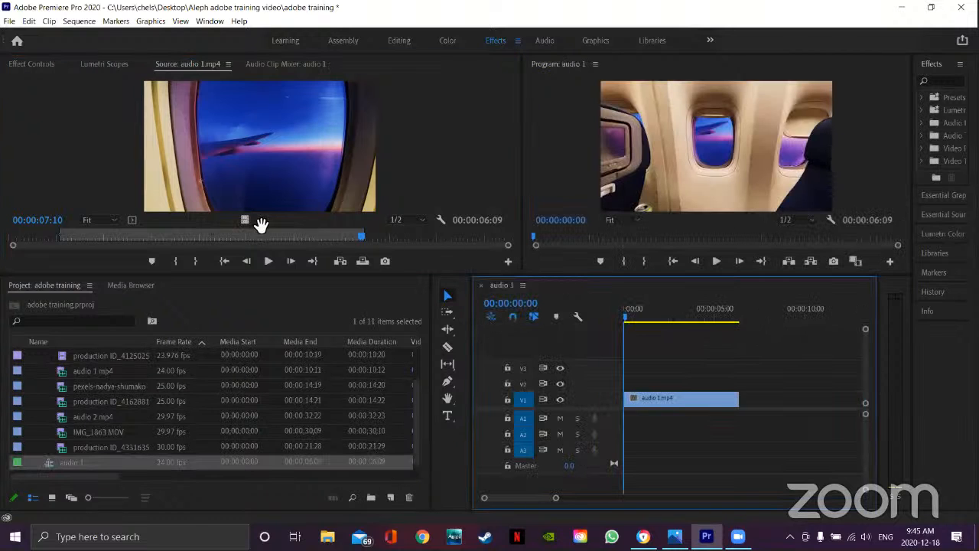
drag(262, 222, 630, 424)
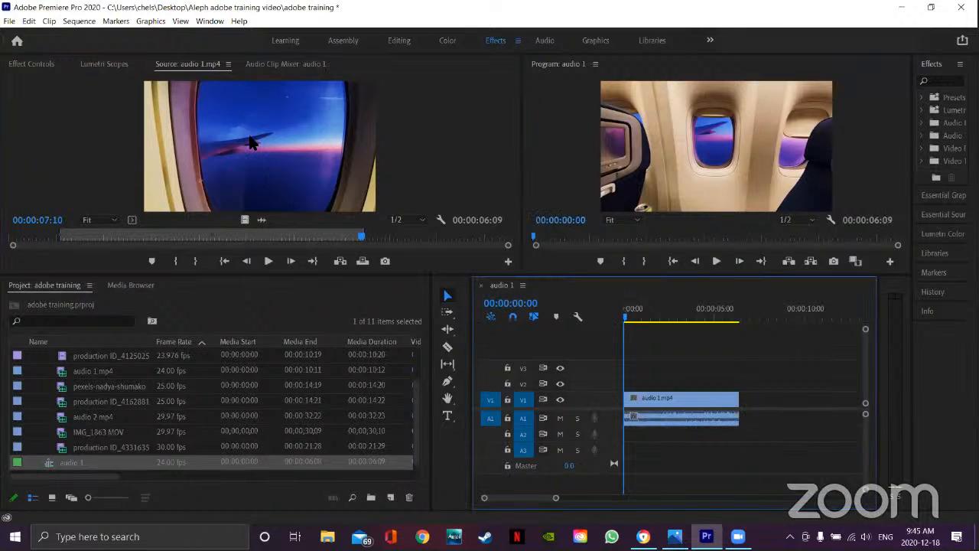
drag(246, 142, 746, 374)
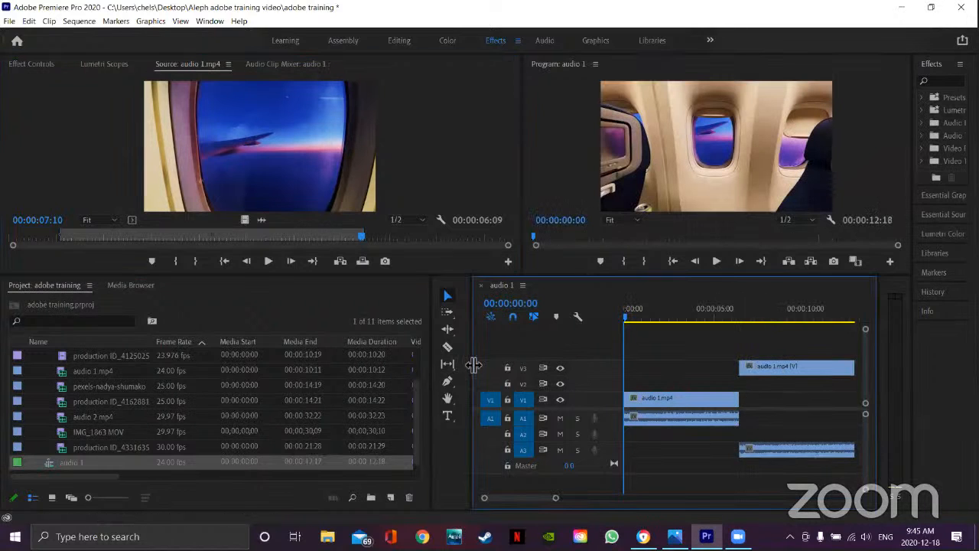
- Widen the timeline, mark audio 2.mp4 from 00:00:02:01 to 00:00:16:17, and place it on V2 and A2 after the existing clips
drag(474, 365, 368, 369)
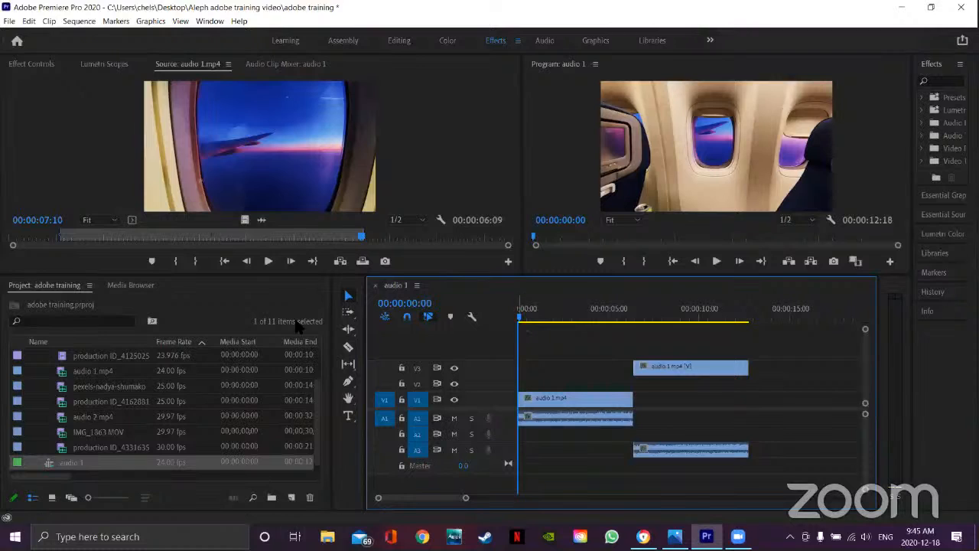
click(318, 426)
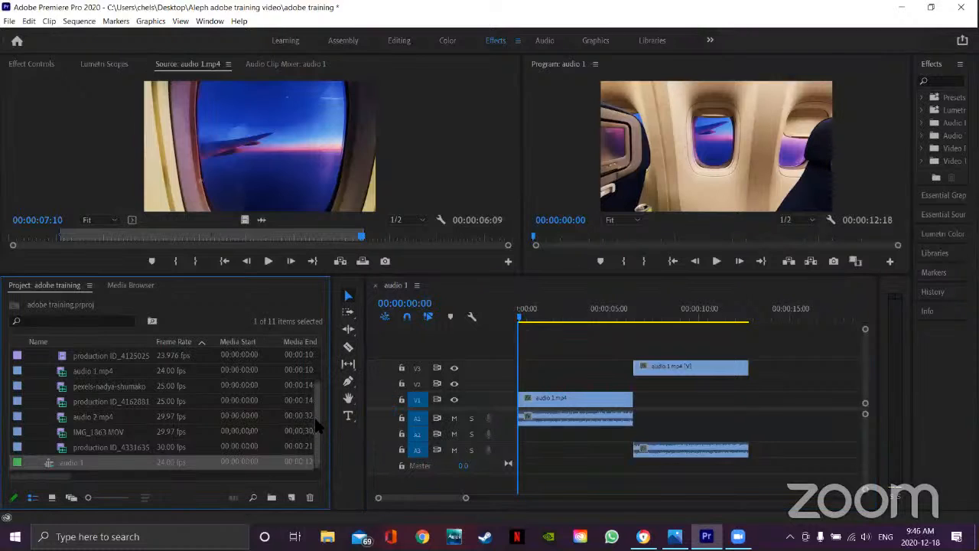
double_click(90, 417)
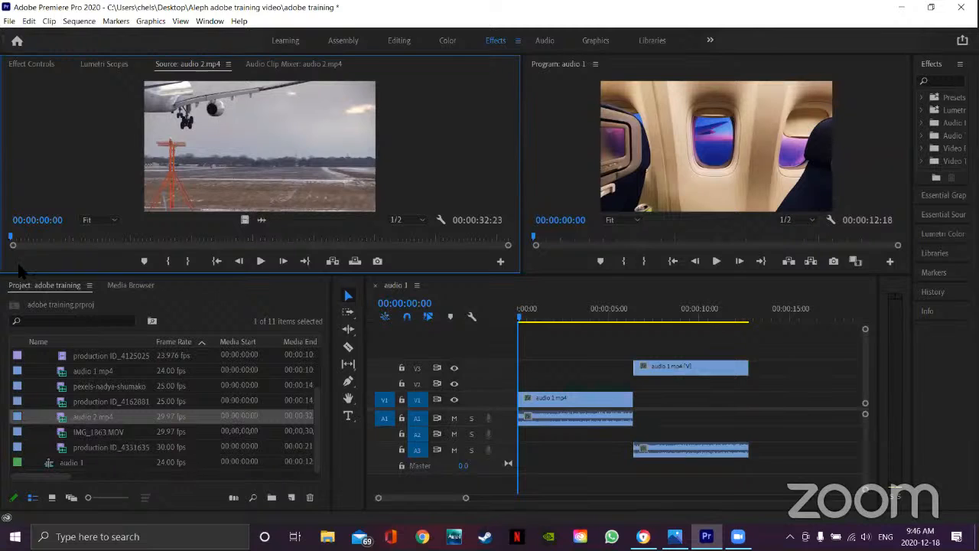
drag(10, 239, 39, 260)
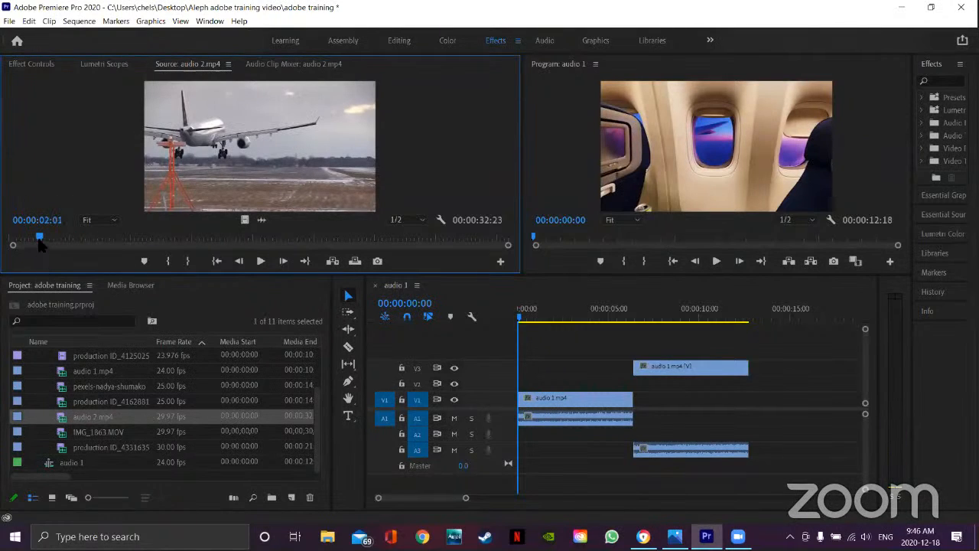
click(169, 262)
drag(40, 241, 261, 241)
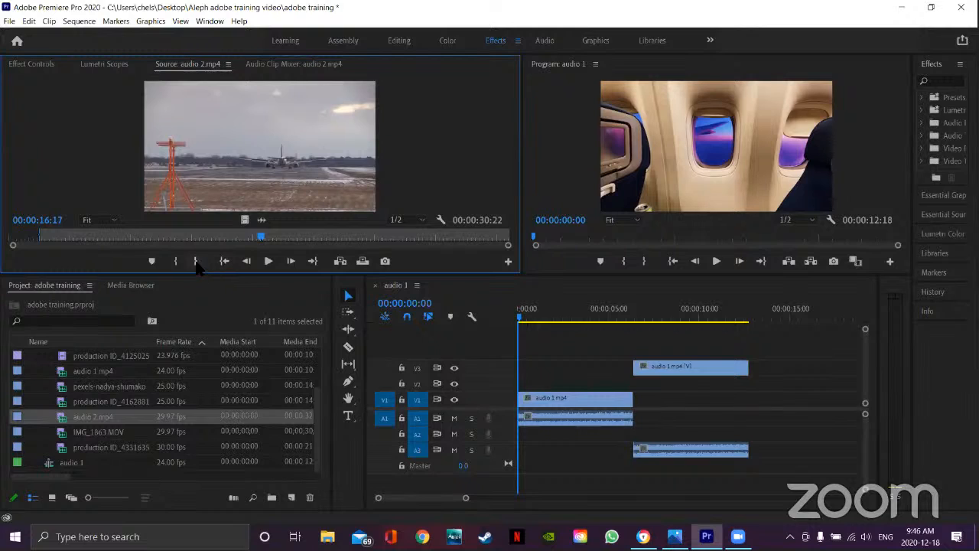
click(196, 262)
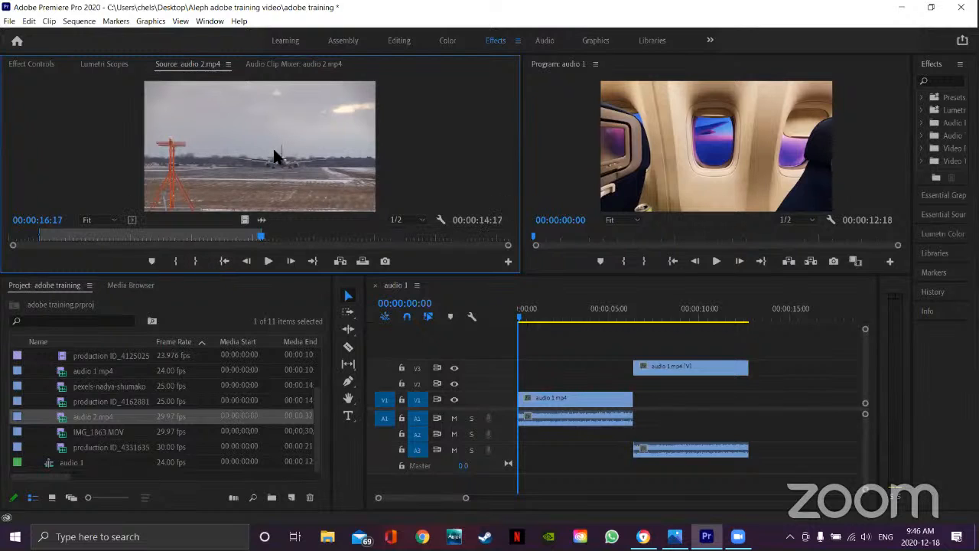
drag(263, 147, 765, 385)
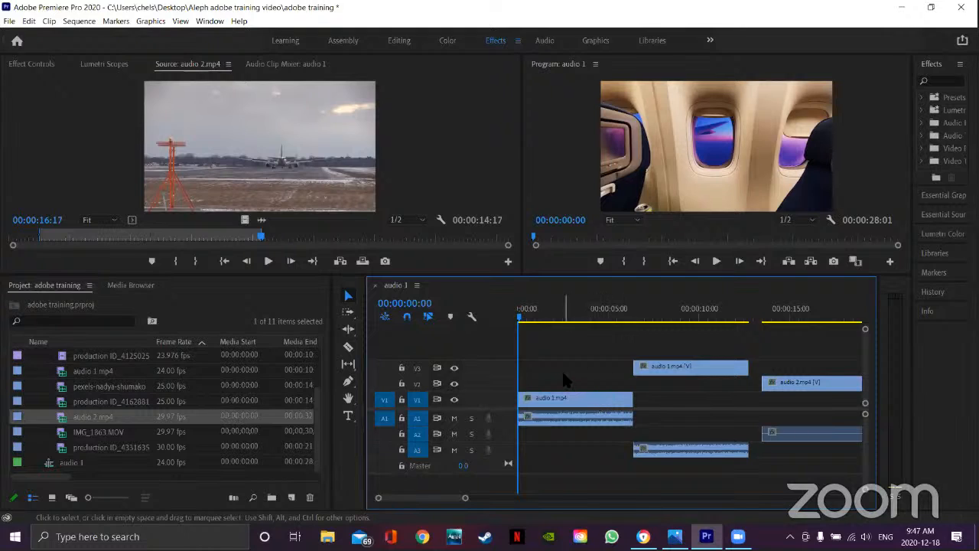
- Shift the second audio 1.mp4 clip on V3 to overlap the V1 clip from about 1 second, and play the overlap
click(664, 370)
mouse_move(656, 365)
mouse_down()
mouse_move(666, 354)
mouse_move(656, 356)
mouse_move(651, 322)
mouse_move(676, 353)
mouse_move(668, 369)
mouse_up()
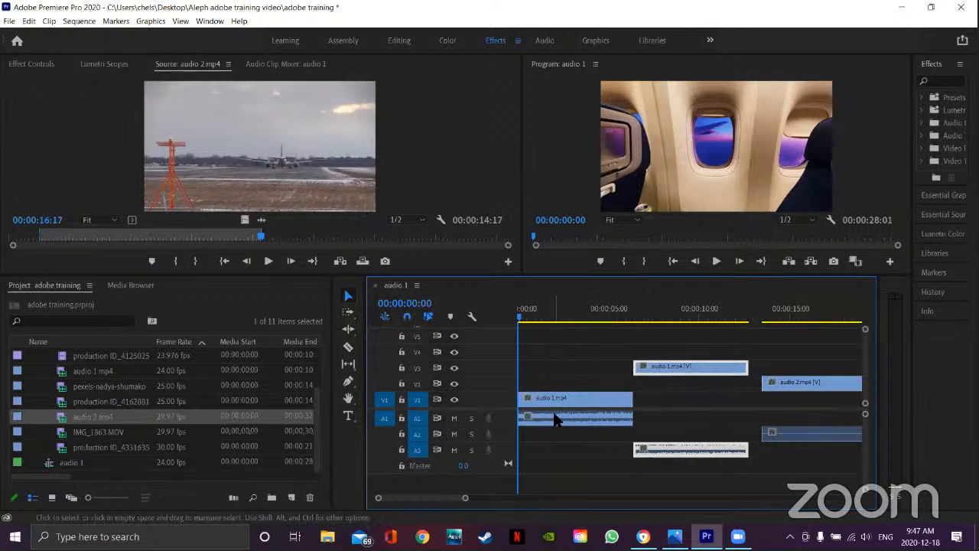
mouse_move(556, 420)
mouse_down()
mouse_move(555, 505)
mouse_move(564, 500)
mouse_move(556, 426)
mouse_up()
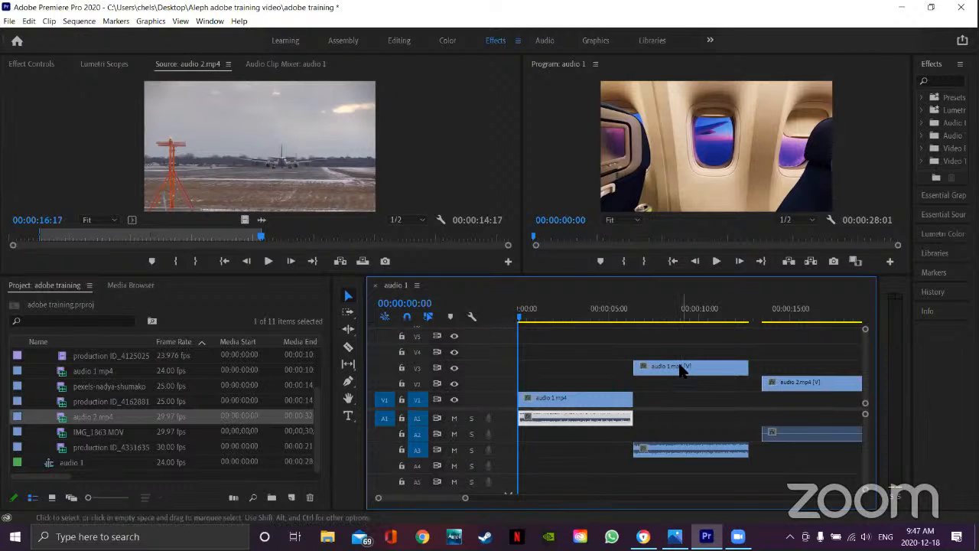
drag(680, 369, 584, 368)
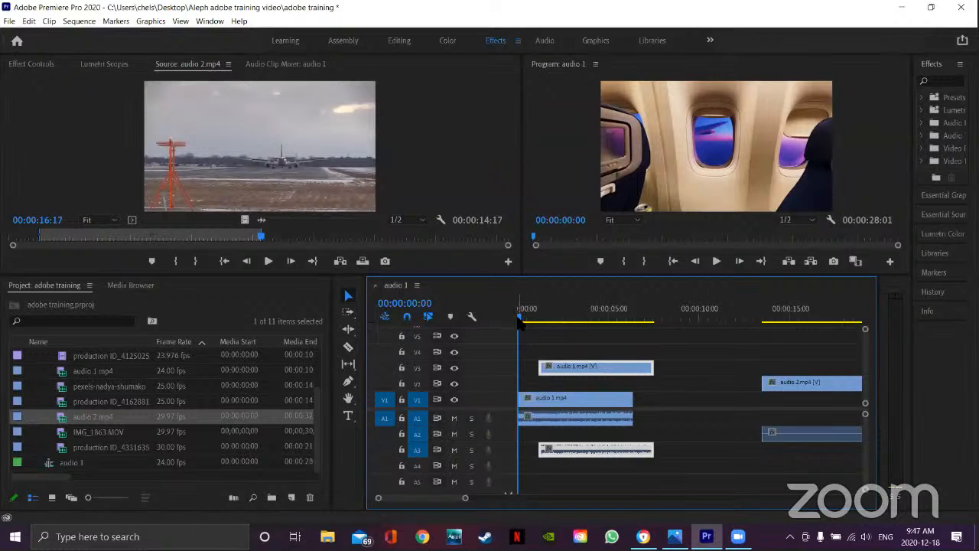
drag(520, 320, 533, 326)
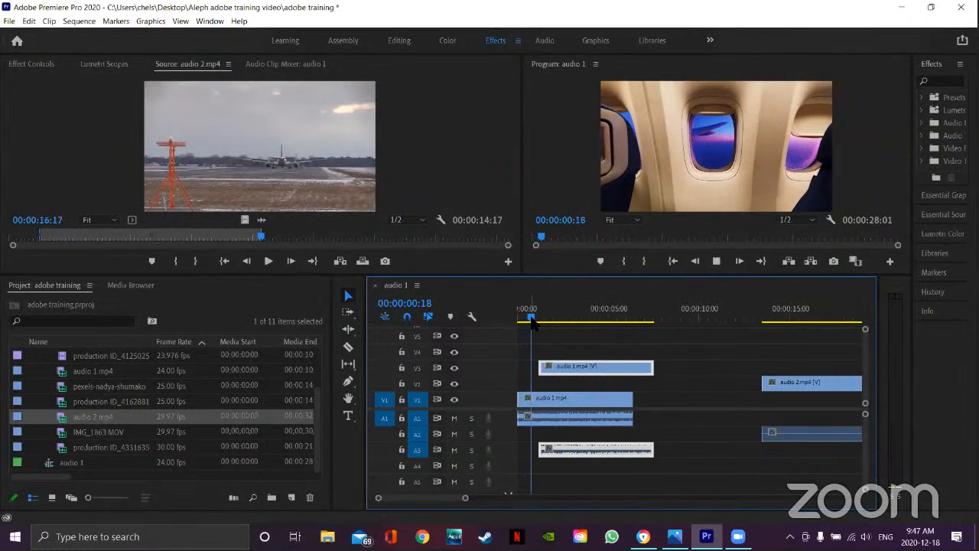
key(space)
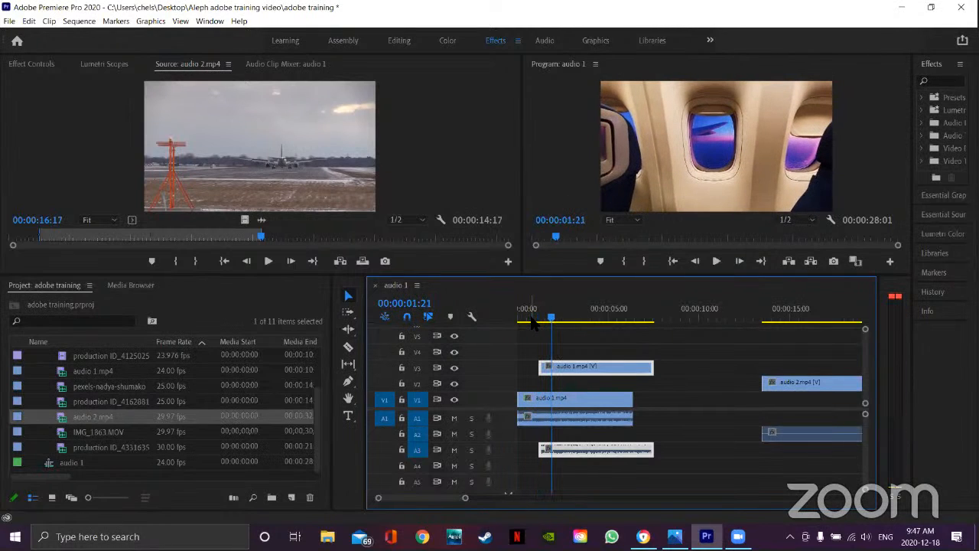
- Move the upper audio 1.mp4 clip to V4 at about 10 seconds, start audio 2.mp4 on V2 at 00:00:01:21, and play the overlap
drag(627, 368, 580, 375)
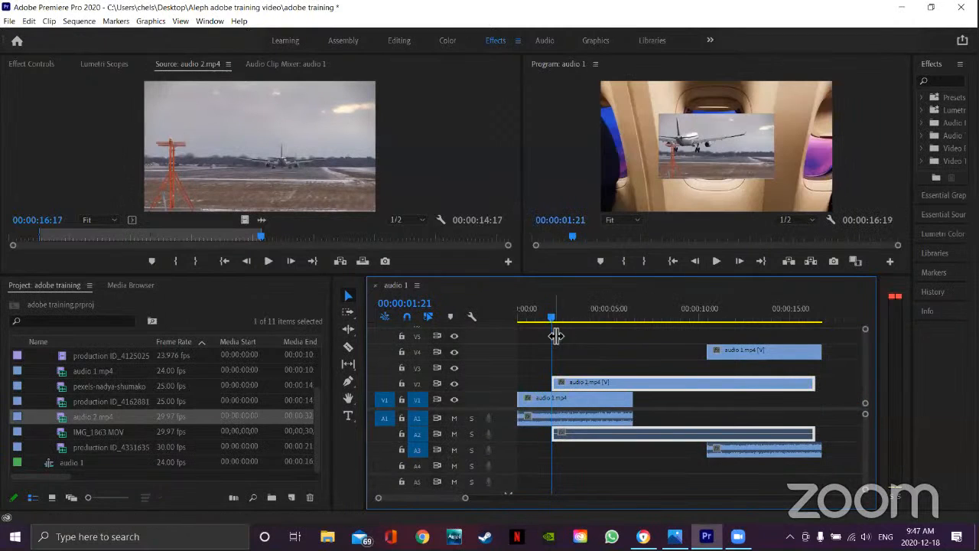
mouse_move(553, 325)
mouse_down()
mouse_move(535, 325)
mouse_move(546, 325)
mouse_up()
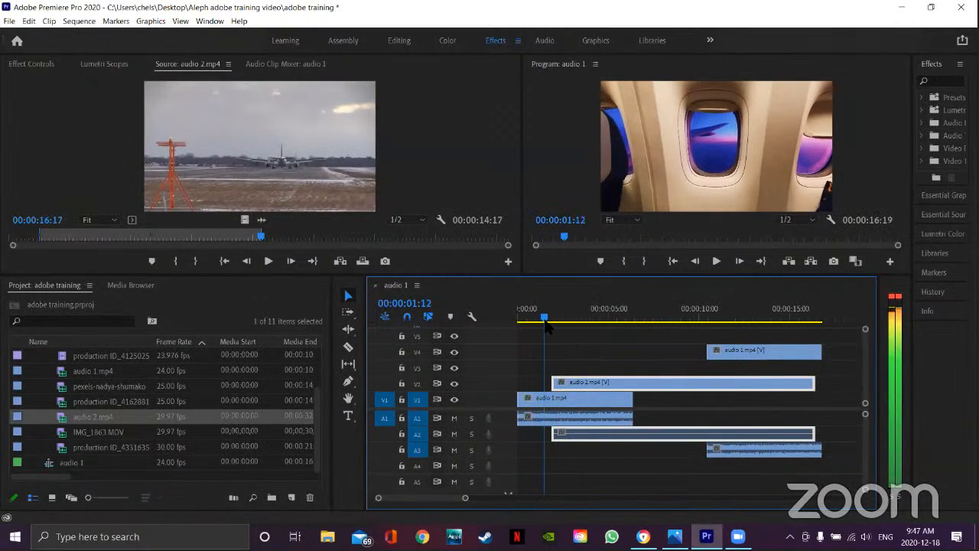
key(space)
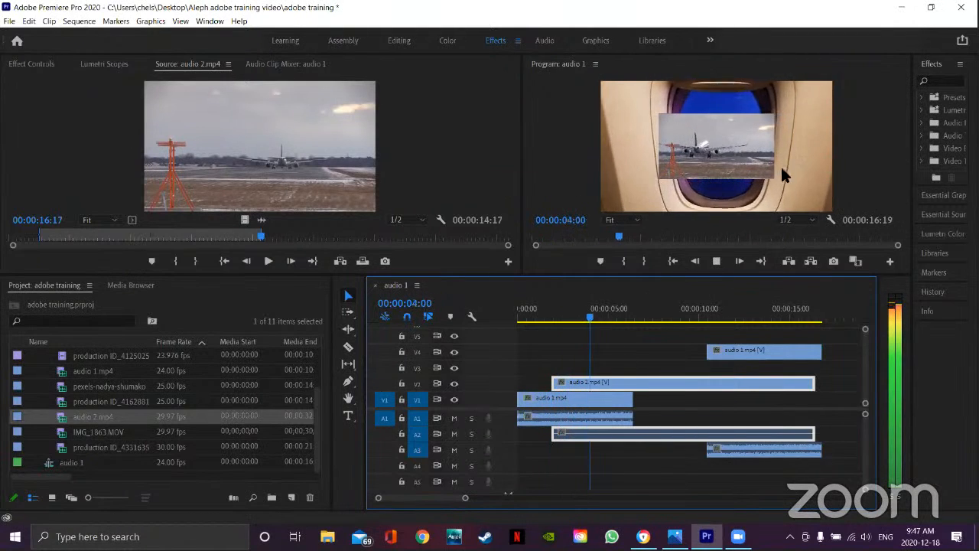
key(space)
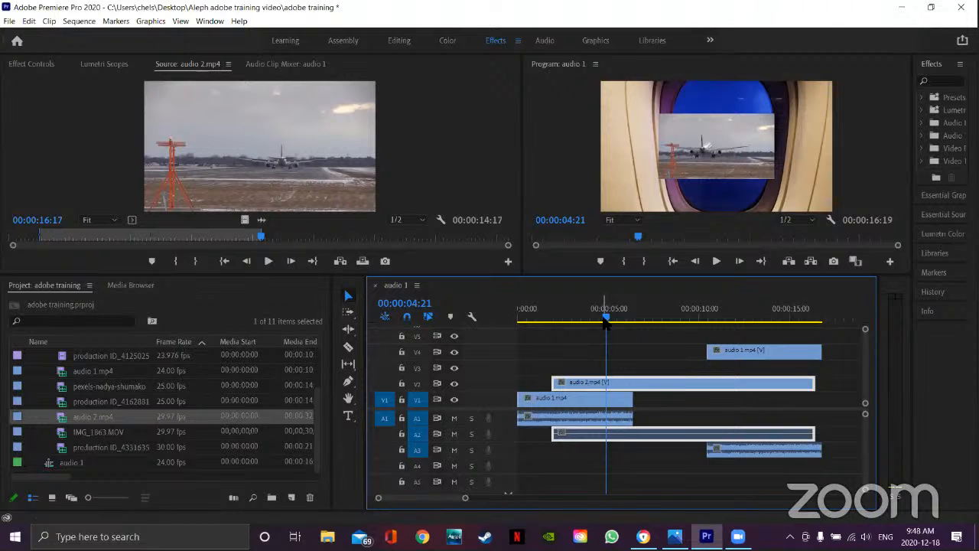
- Move the audio 1.mp4 clip from V4 onto V3, starting at about 2.5 seconds above audio 2.mp4, and play the lead-in
click(564, 331)
drag(563, 330, 532, 331)
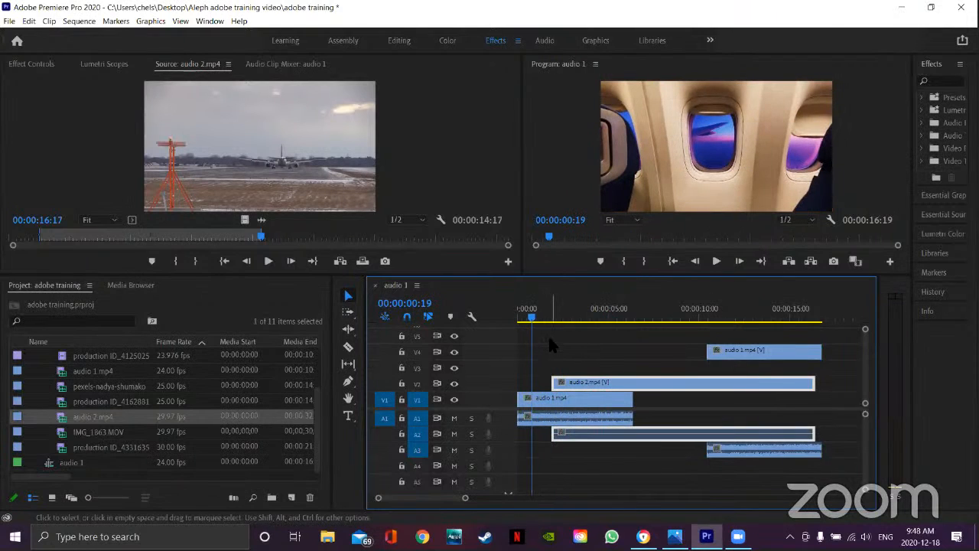
drag(727, 350, 583, 366)
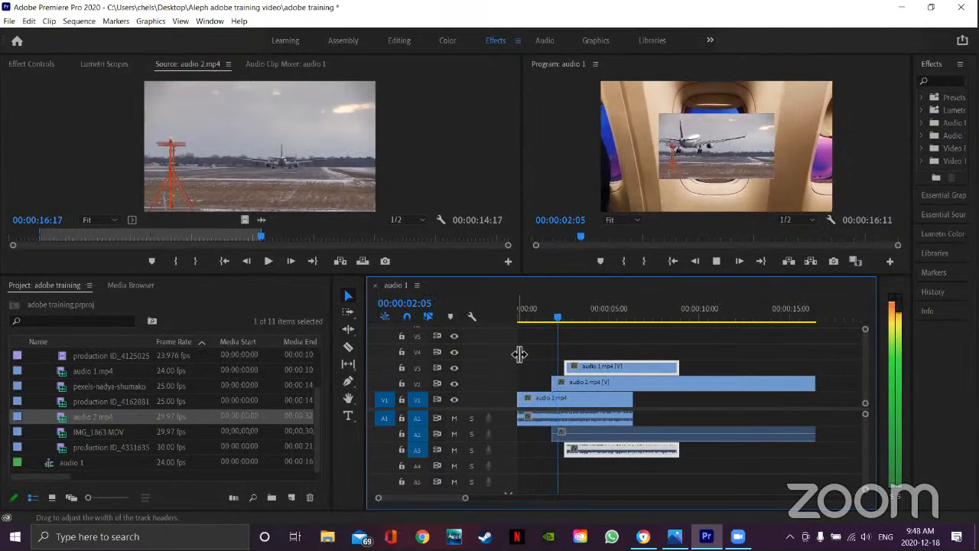
key(space)
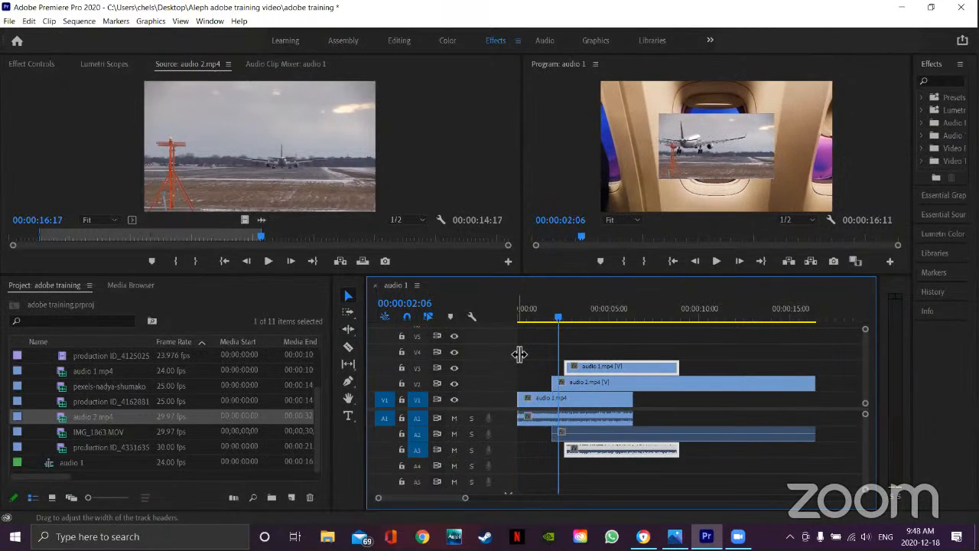
- Hide the V2 video track and replay the overlapping section of the sequence
click(454, 384)
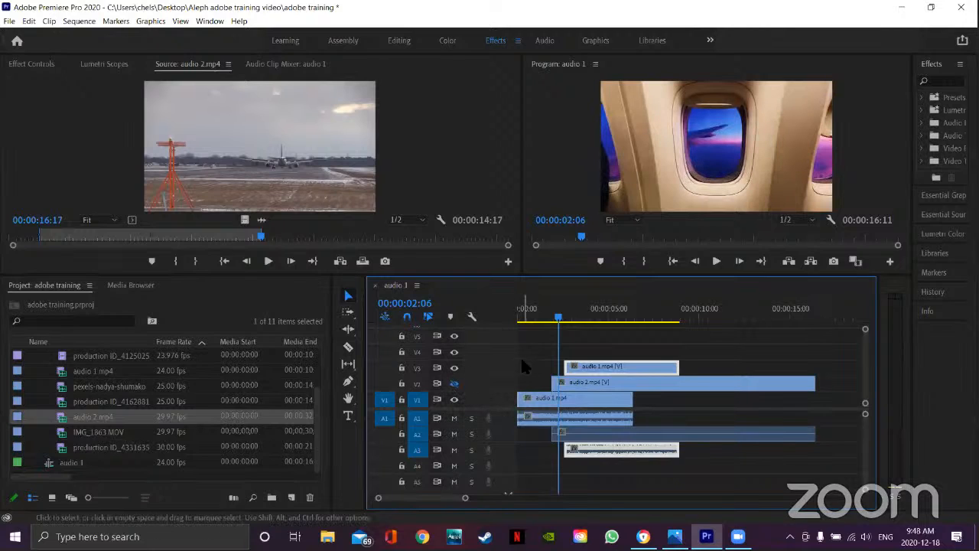
mouse_move(559, 321)
mouse_down()
mouse_move(531, 327)
mouse_move(540, 326)
mouse_up()
key(space)
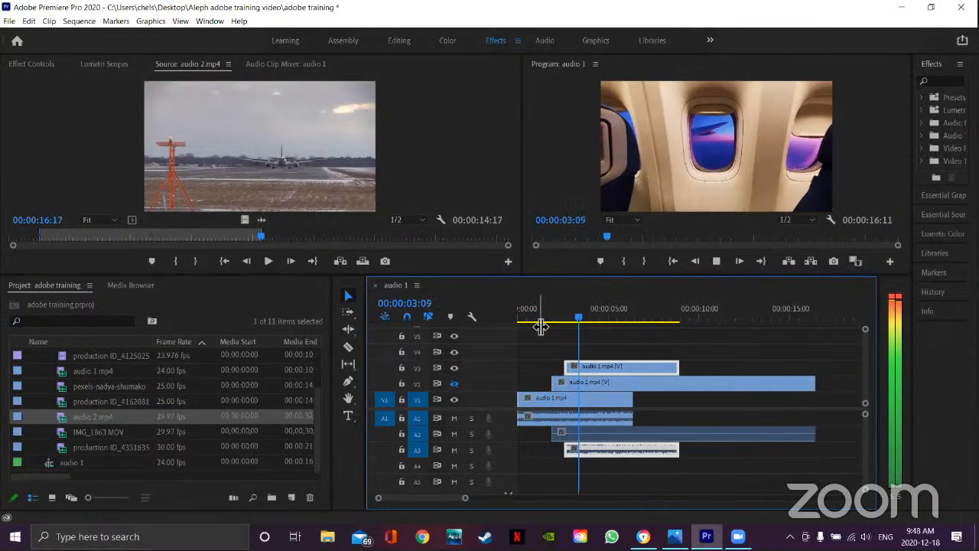
key(space)
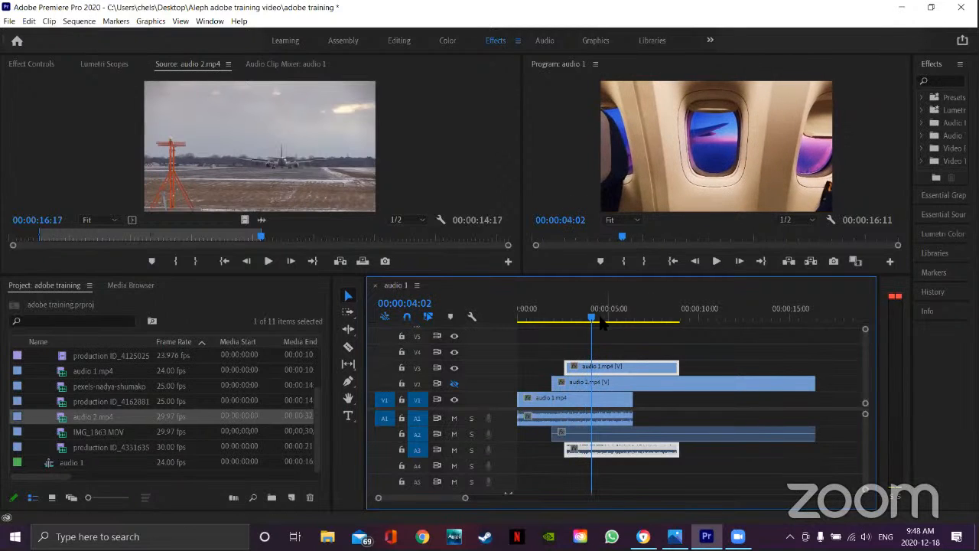
drag(593, 319, 544, 321)
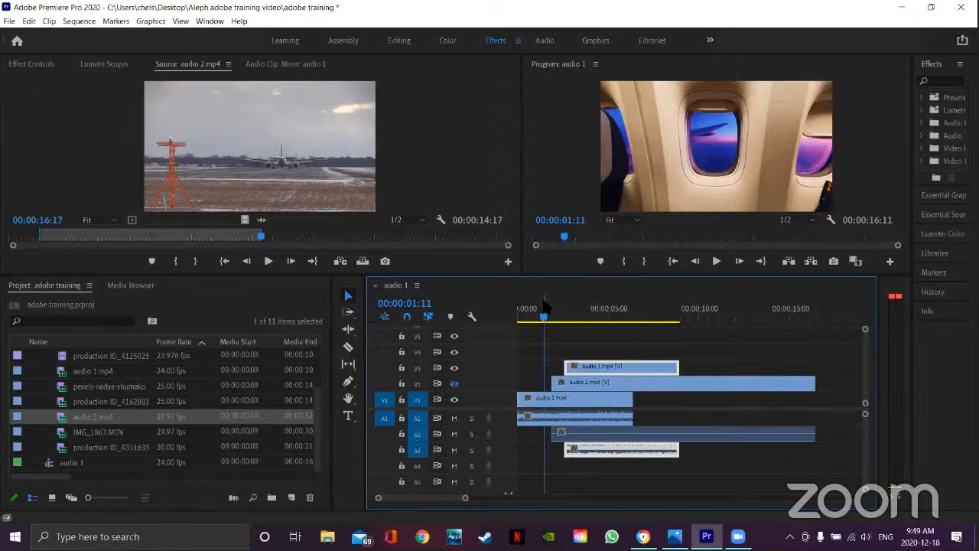
key(space)
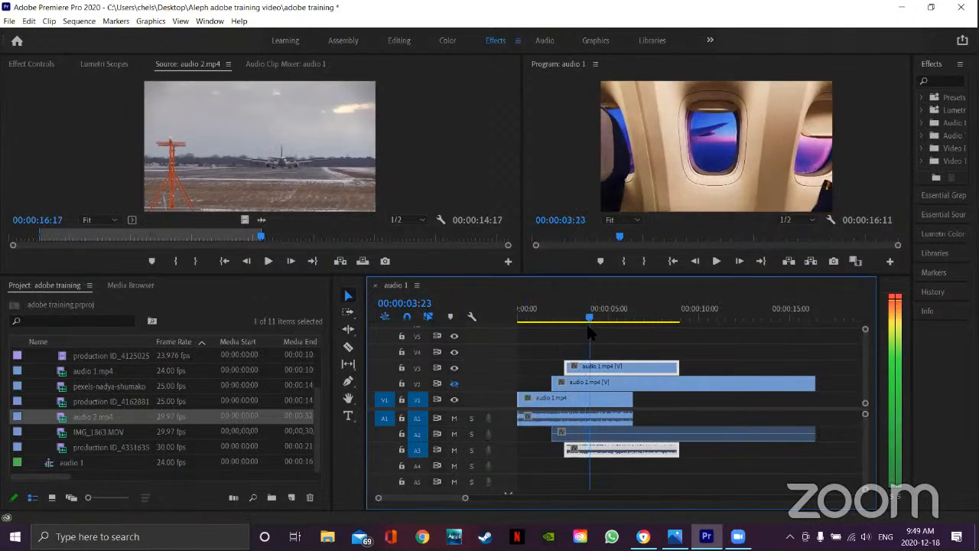
- Make the V2 video track visible again and scrub the sequence from its start to 00:00:02:07
drag(555, 321, 597, 380)
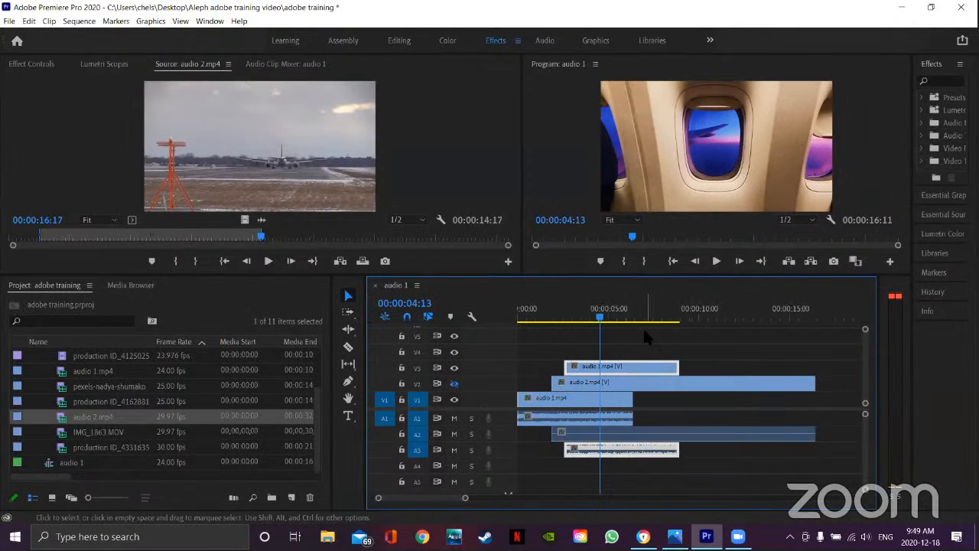
drag(598, 320, 520, 345)
click(455, 384)
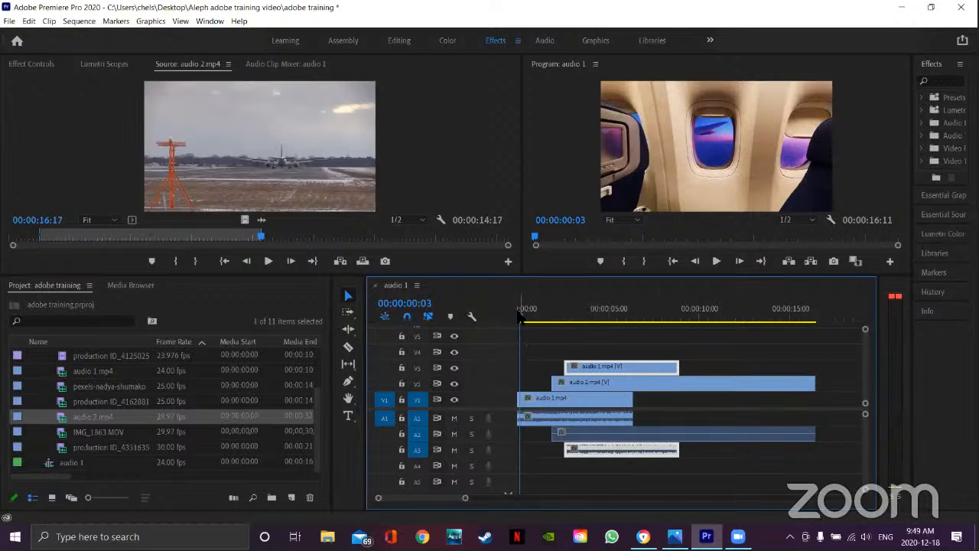
drag(521, 315, 560, 329)
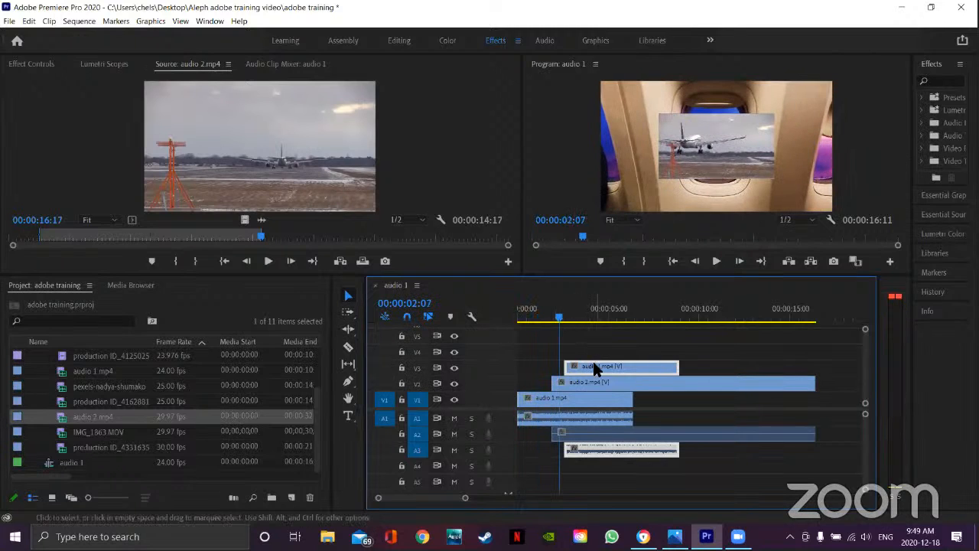
- Shift the audio 1.mp4 clip on V3 to start at about 3 seconds, and scrub to 00:00:03:11
mouse_move(593, 362)
mouse_down()
mouse_move(719, 366)
mouse_move(607, 369)
mouse_up()
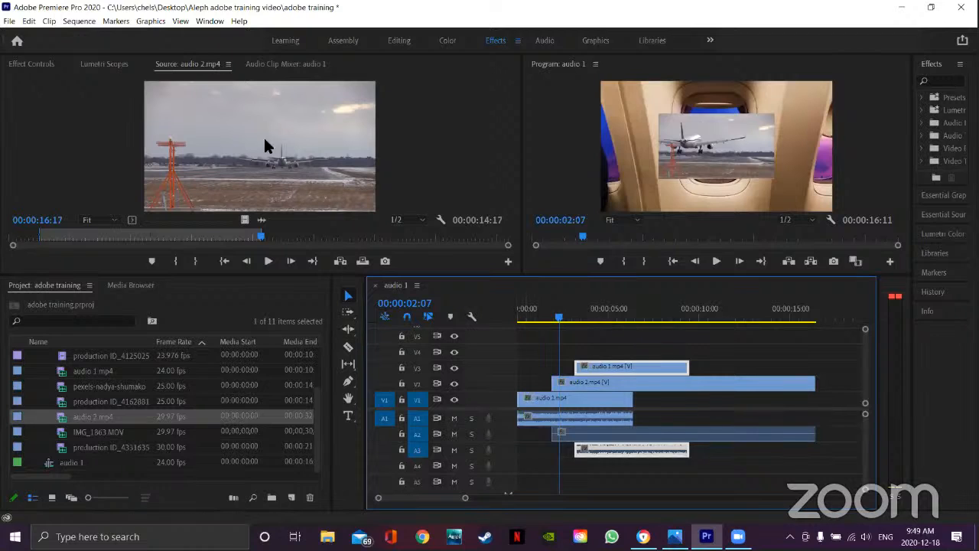
click(557, 403)
drag(558, 403, 617, 385)
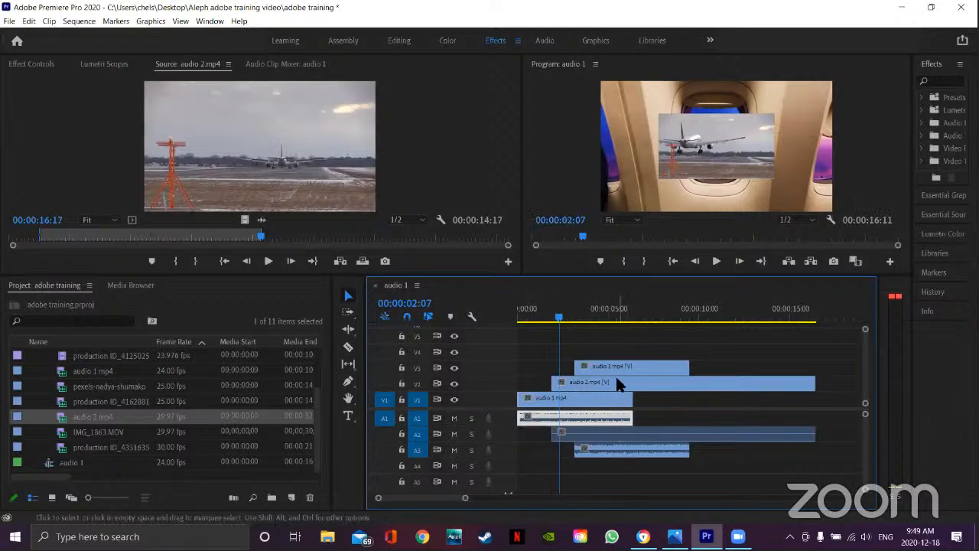
click(641, 326)
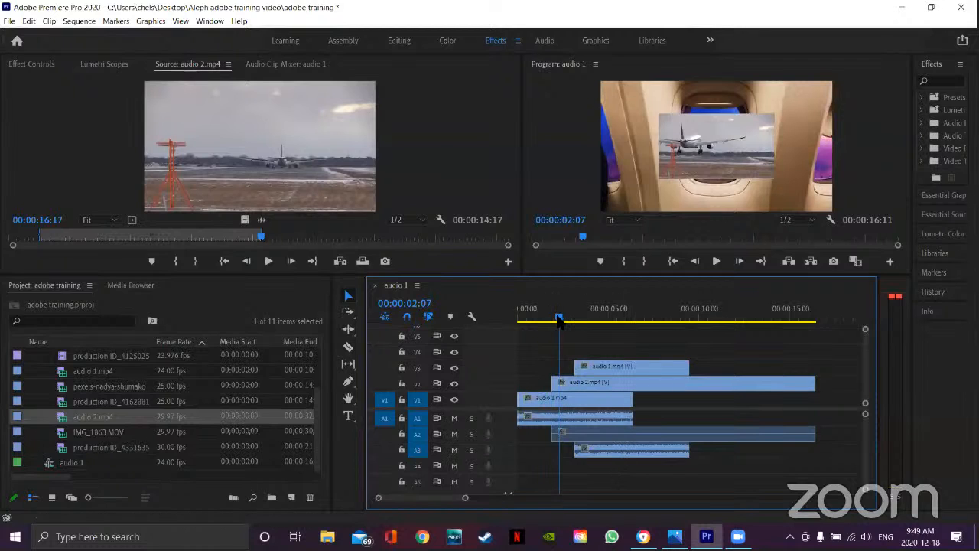
drag(560, 320, 579, 319)
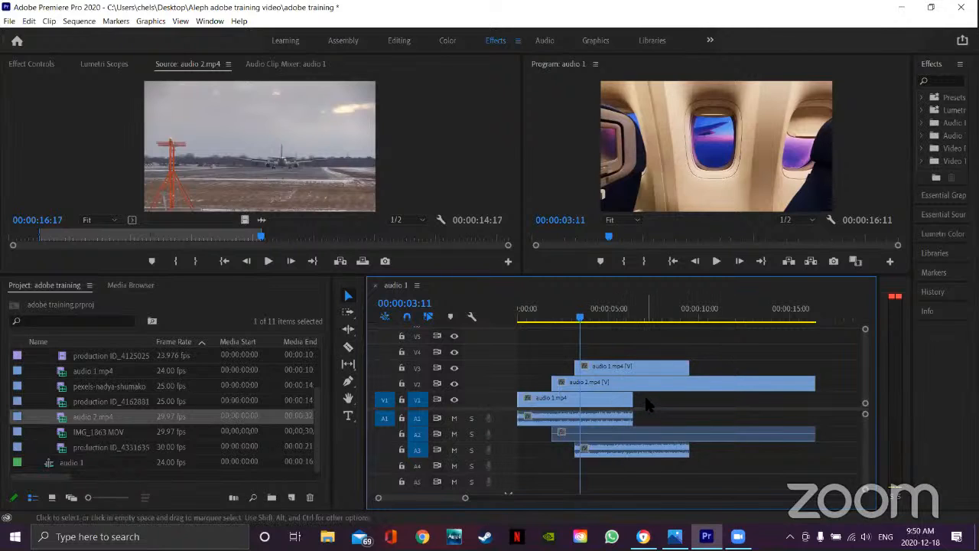
- Lock the V3 track and slide the clip's A3 audio to about 9.5 seconds, separately from its locked video
click(403, 369)
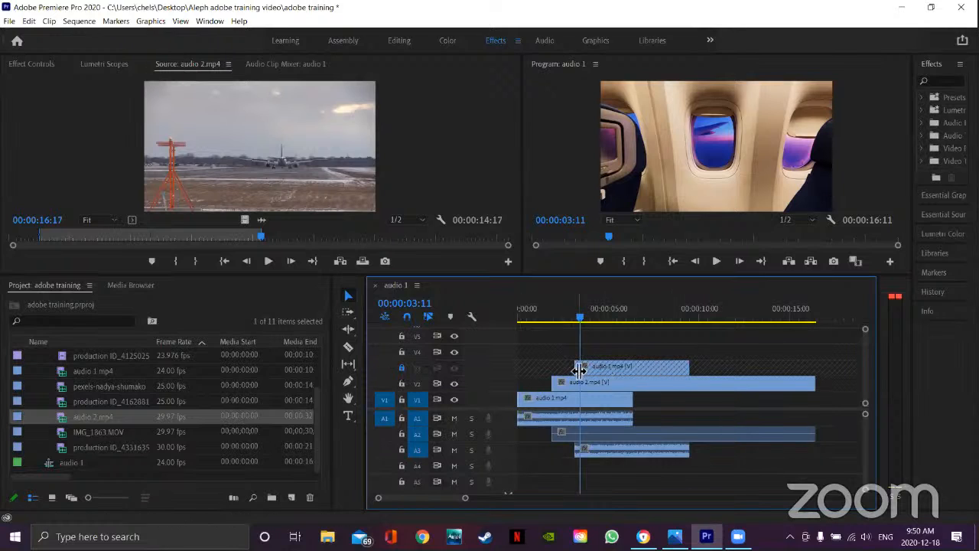
drag(613, 451, 728, 451)
drag(626, 362, 665, 377)
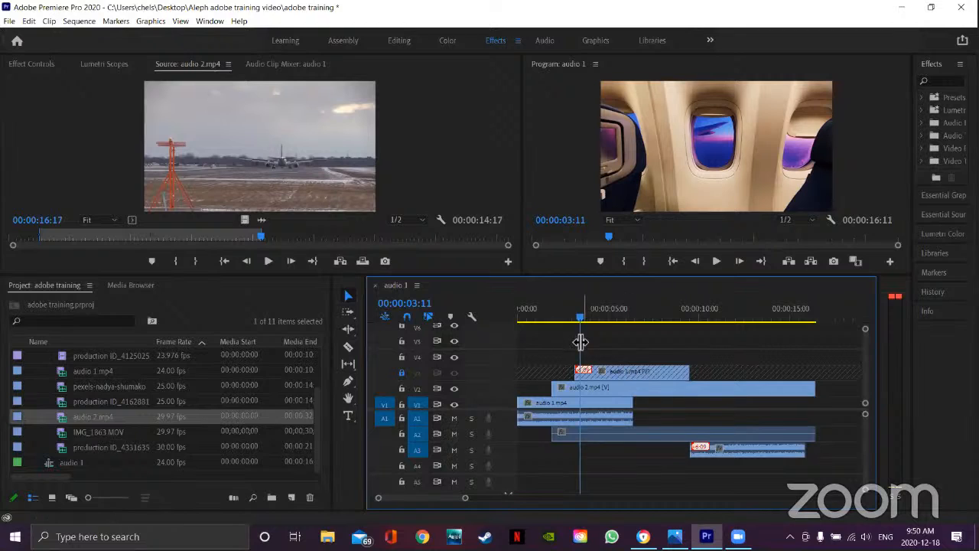
- Slide the A3 audio back in sync with its video clip on V3, and unlock the V3 track
click(401, 373)
mouse_move(758, 453)
mouse_down()
mouse_move(650, 460)
mouse_move(754, 457)
mouse_up()
click(401, 373)
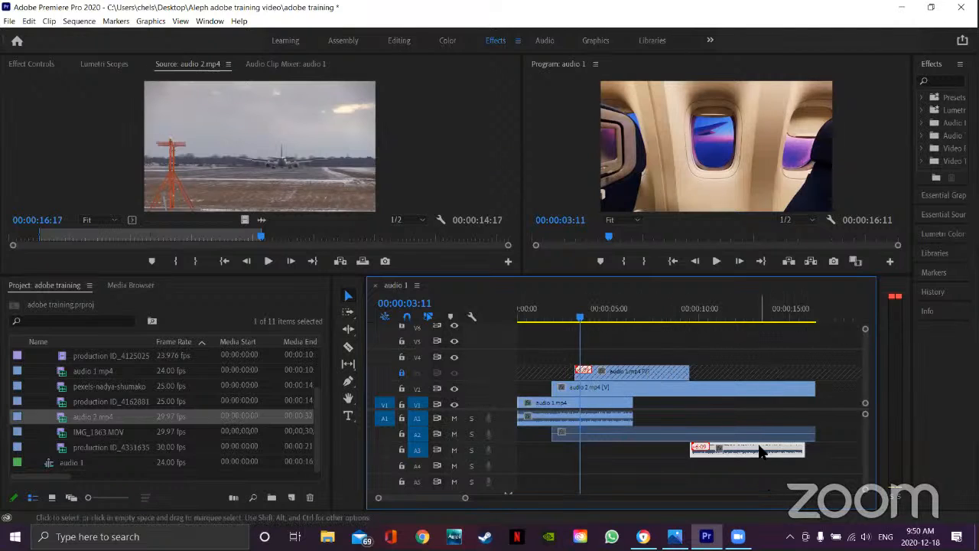
drag(760, 457, 643, 450)
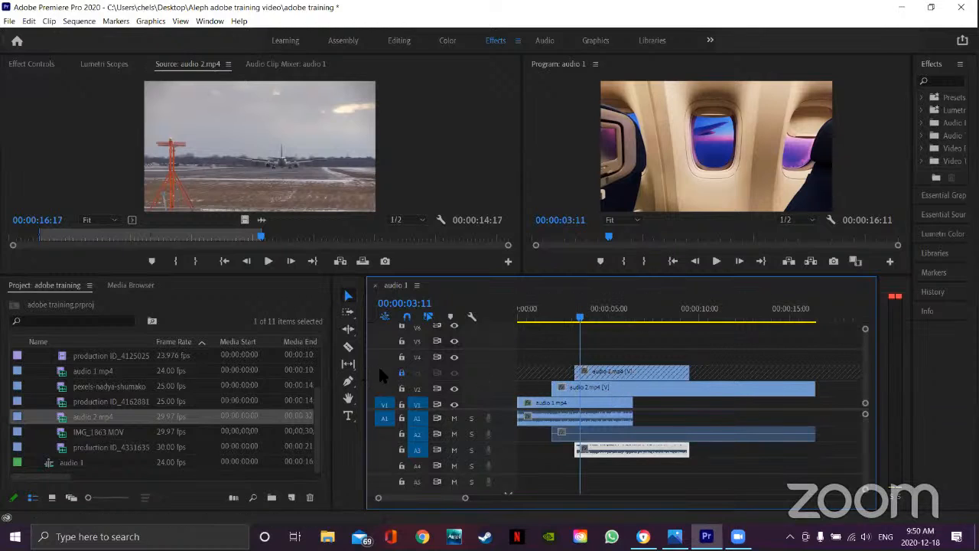
click(401, 374)
- Collapse the Video bin in the project's media list
drag(317, 416, 312, 362)
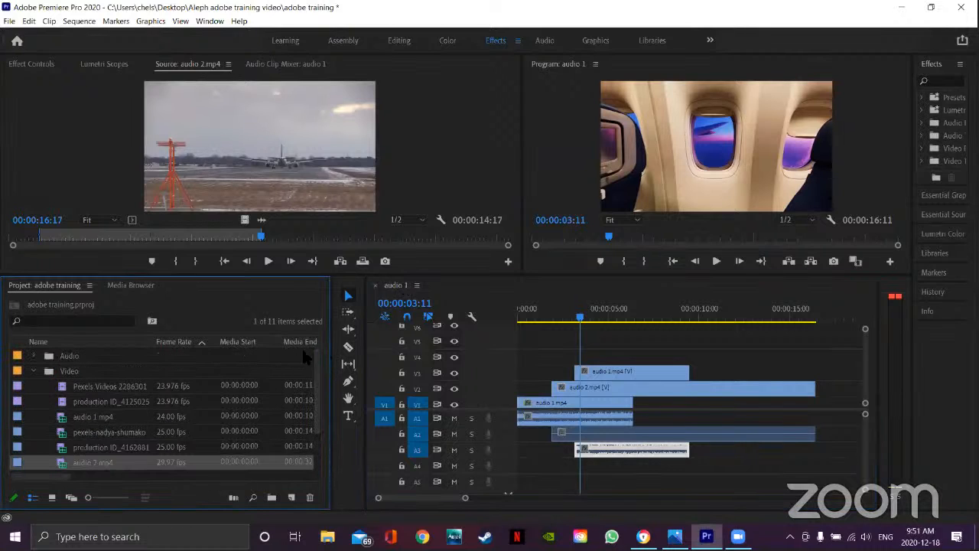
click(33, 370)
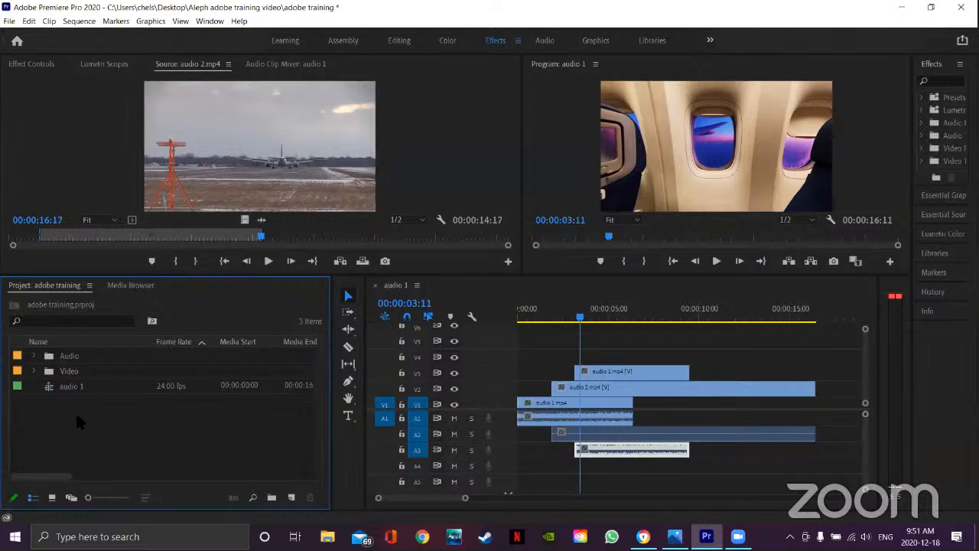
- Start a new sequence and set its editing mode to Custom
right_click(75, 410)
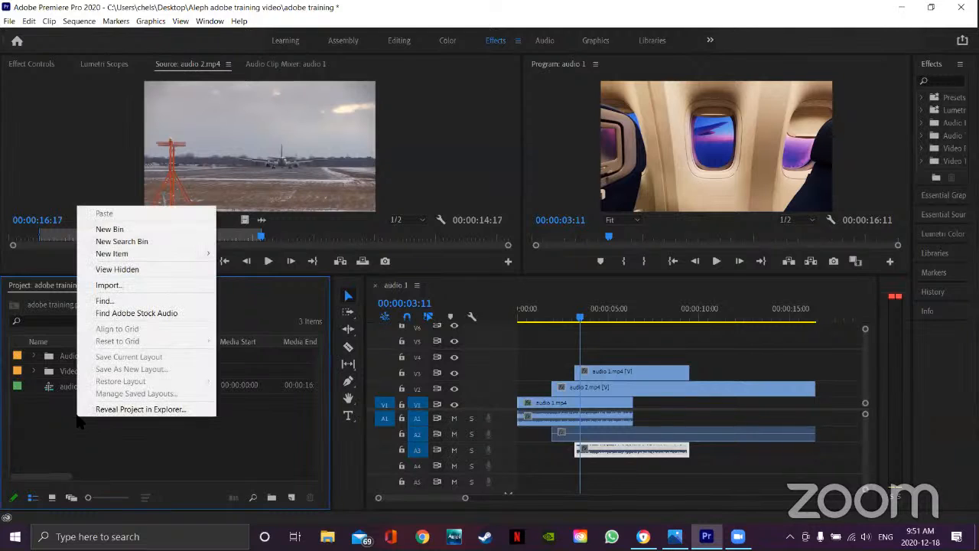
mouse_move(158, 253)
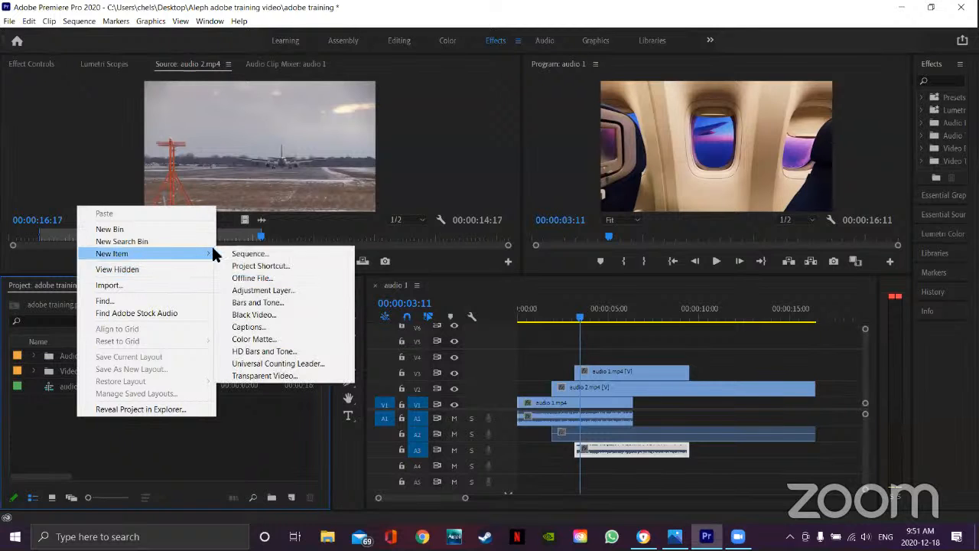
click(241, 253)
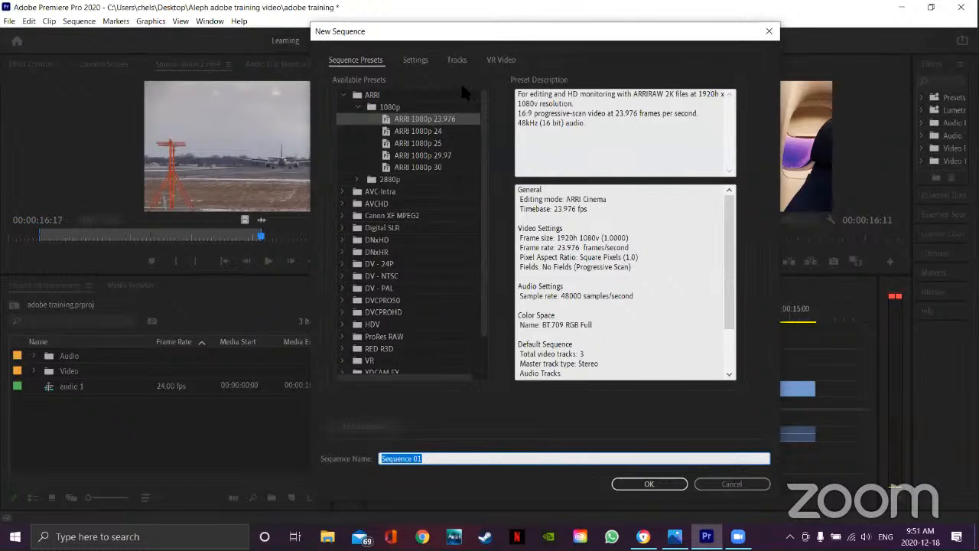
click(414, 62)
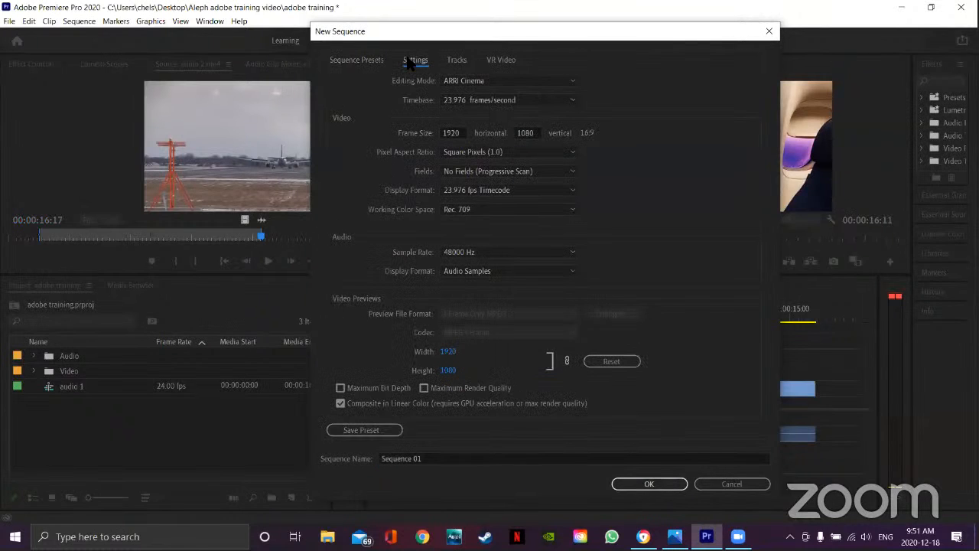
click(572, 81)
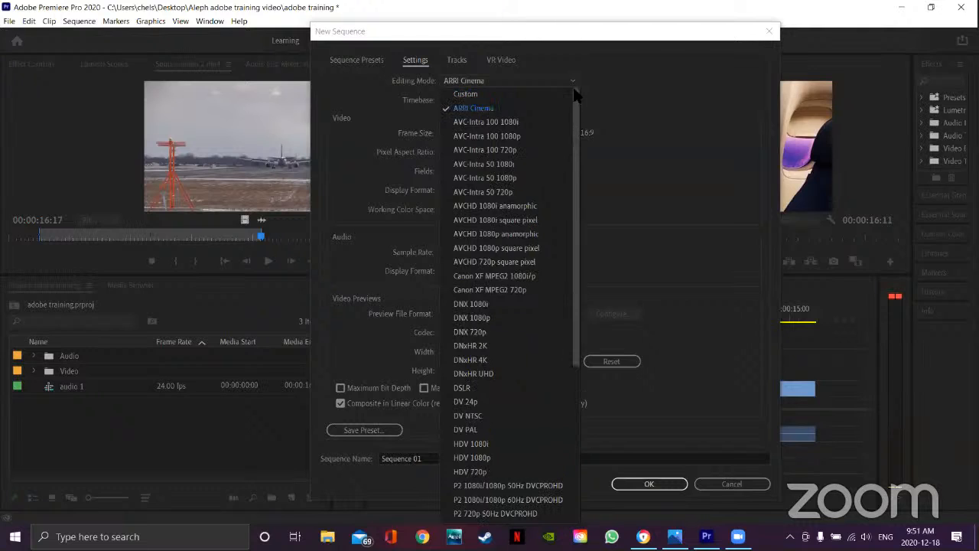
click(501, 94)
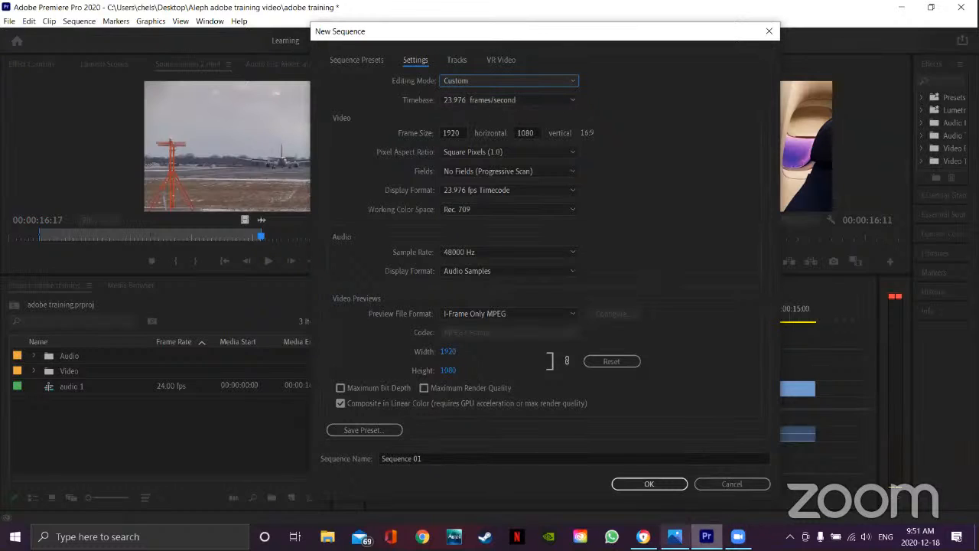
- Switch to Photos, examine the world map of NTSC, SECAM and PAL regions, and return to the sequence setup in Premiere Pro
click(675, 536)
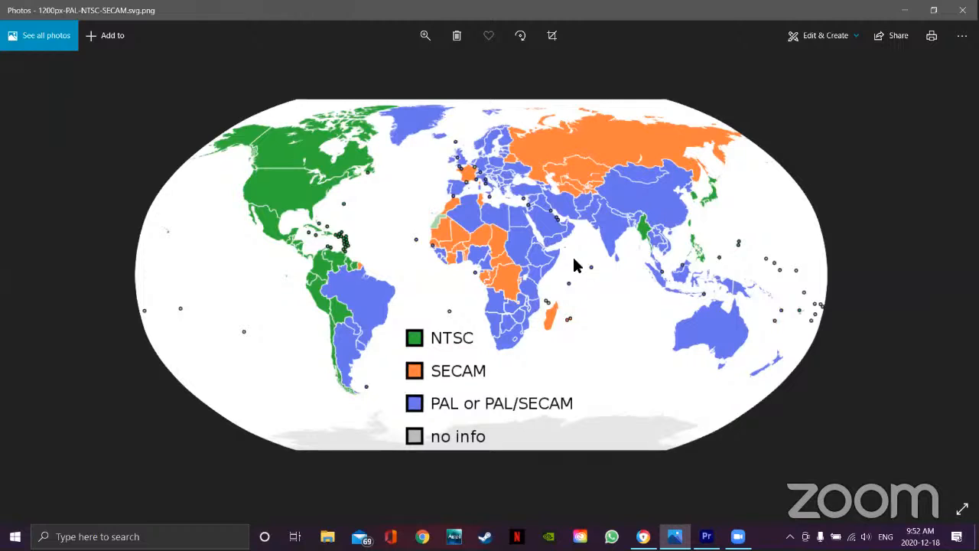
click(902, 10)
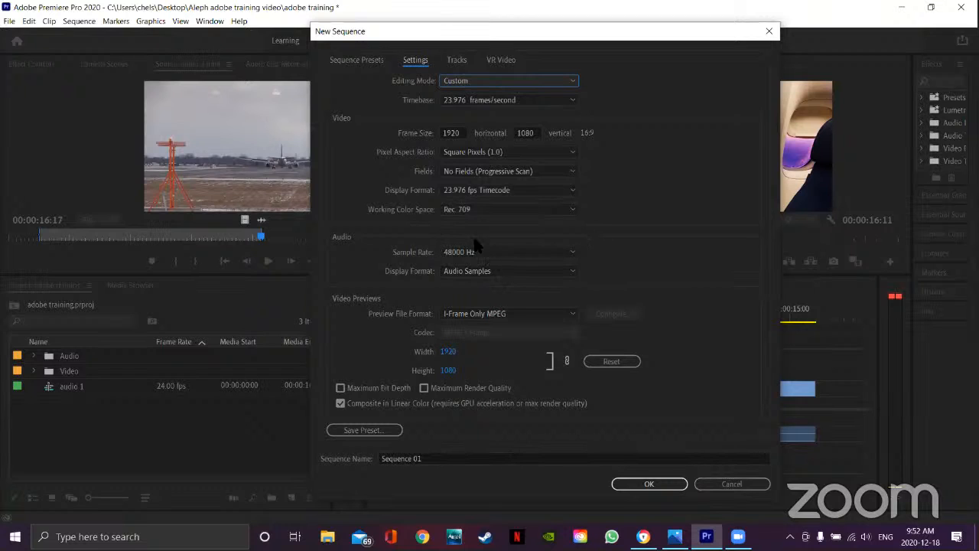
- Set the new sequence's preview file format to QuickTime with the Apple ProRes 422 HQ codec
click(570, 313)
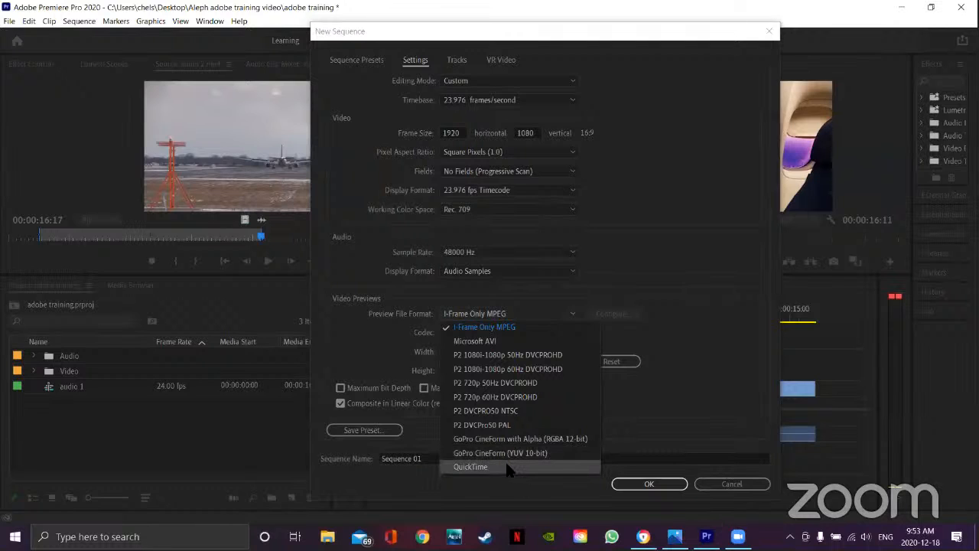
click(507, 467)
click(569, 329)
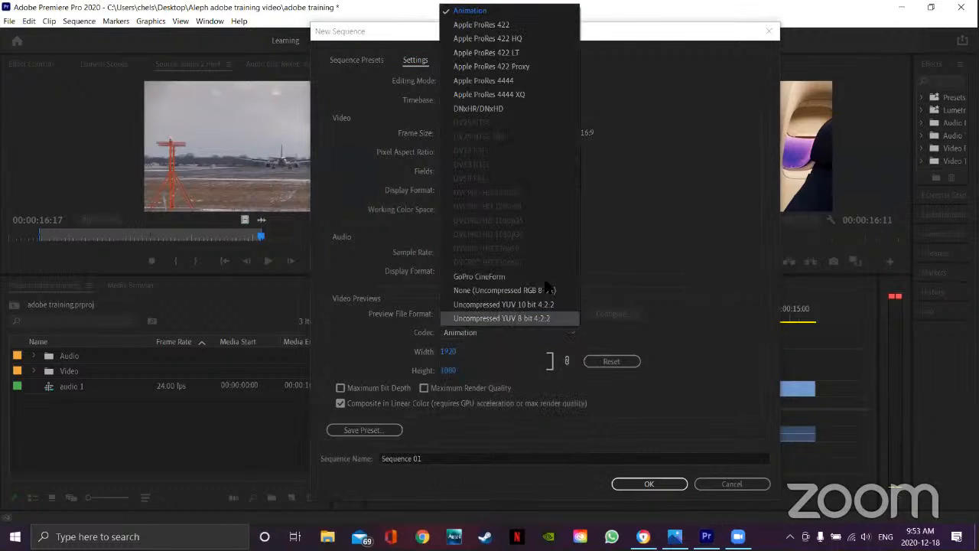
click(520, 38)
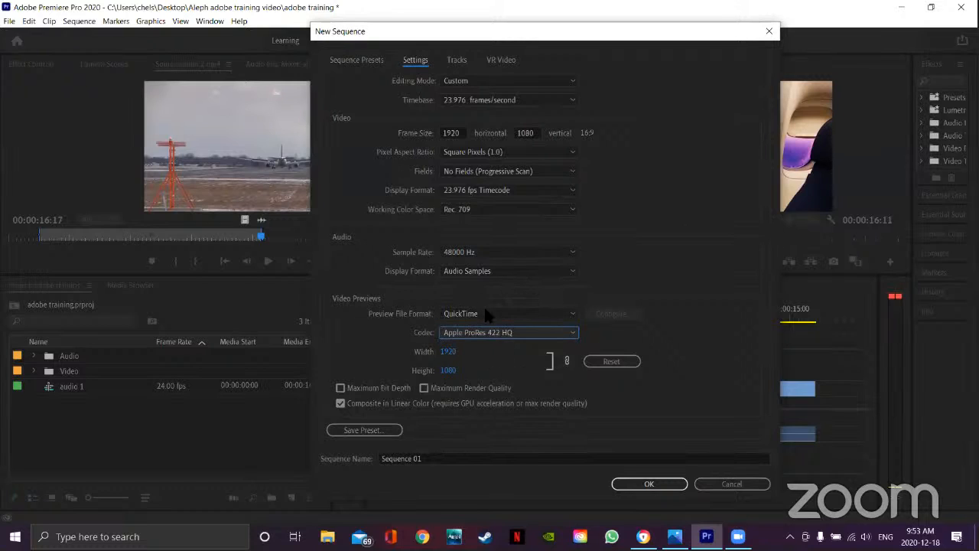
- Name the new sequence "sequence 2" and create it
drag(437, 457, 370, 458)
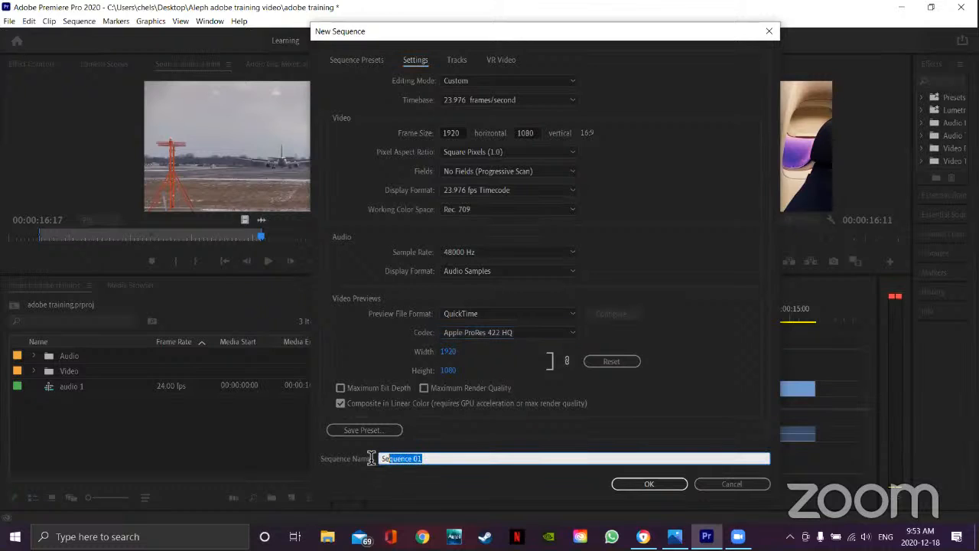
key(BackSpace)
text(sequenc)
click(649, 484)
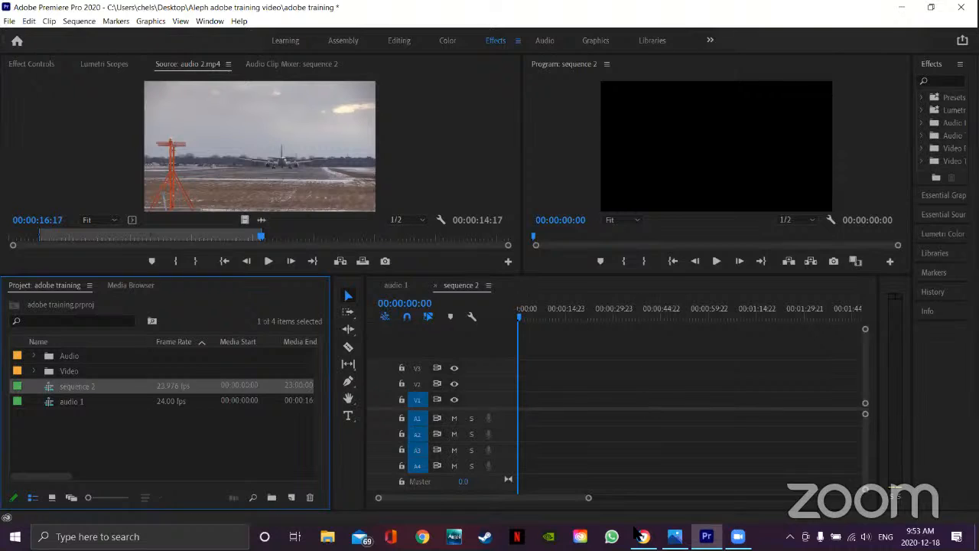
- Delete sequence 2 from the project
right_click(115, 389)
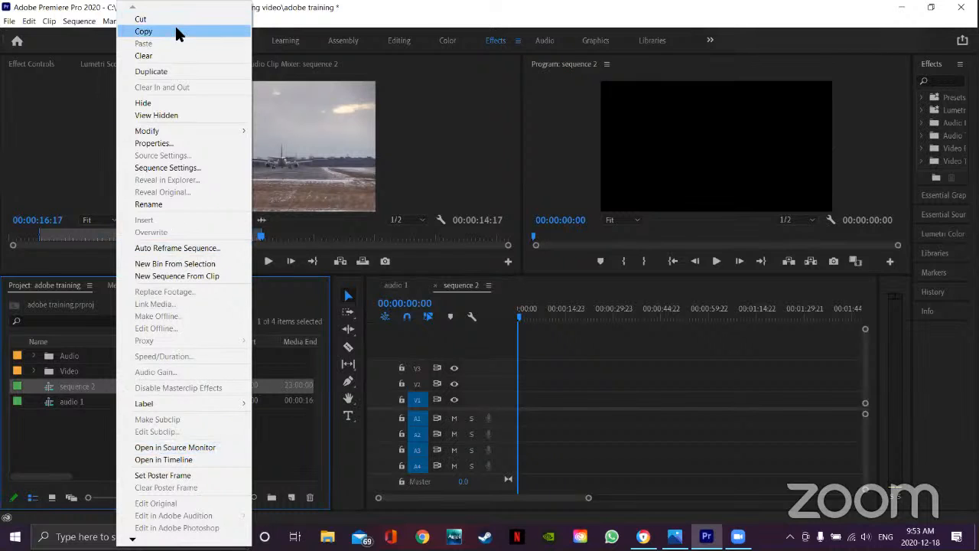
click(134, 361)
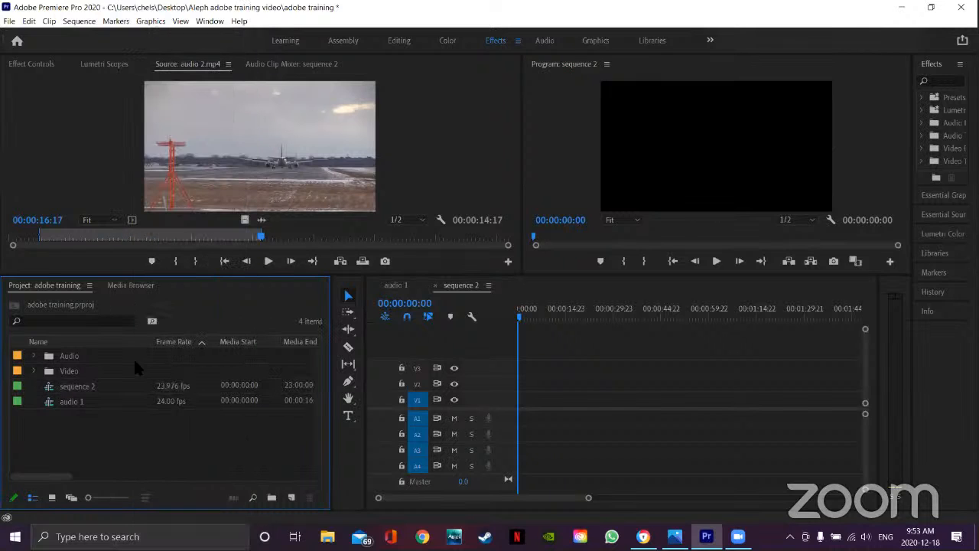
click(82, 387)
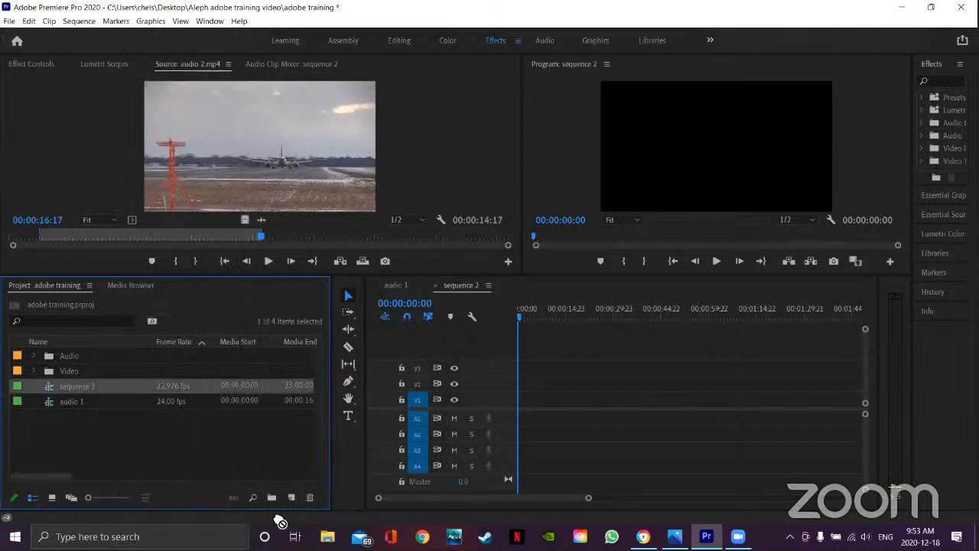
click(310, 498)
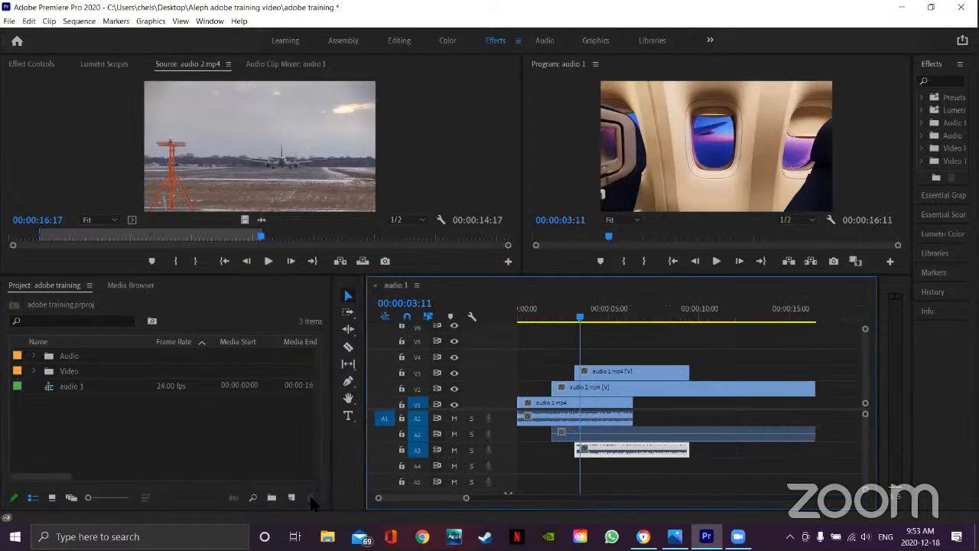
- Change the timebase of the audio 1 sequence to 23.976 frames/second in its sequence settings
click(118, 382)
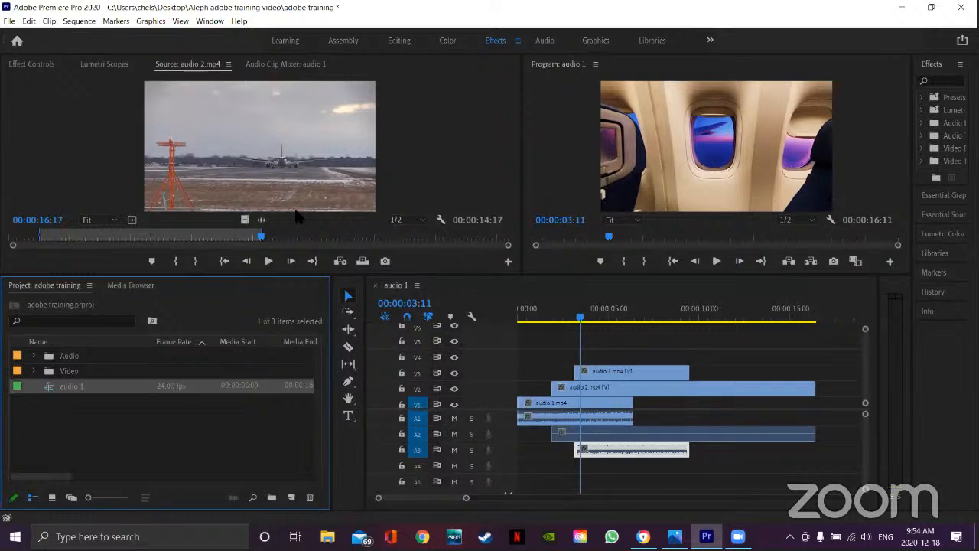
click(545, 345)
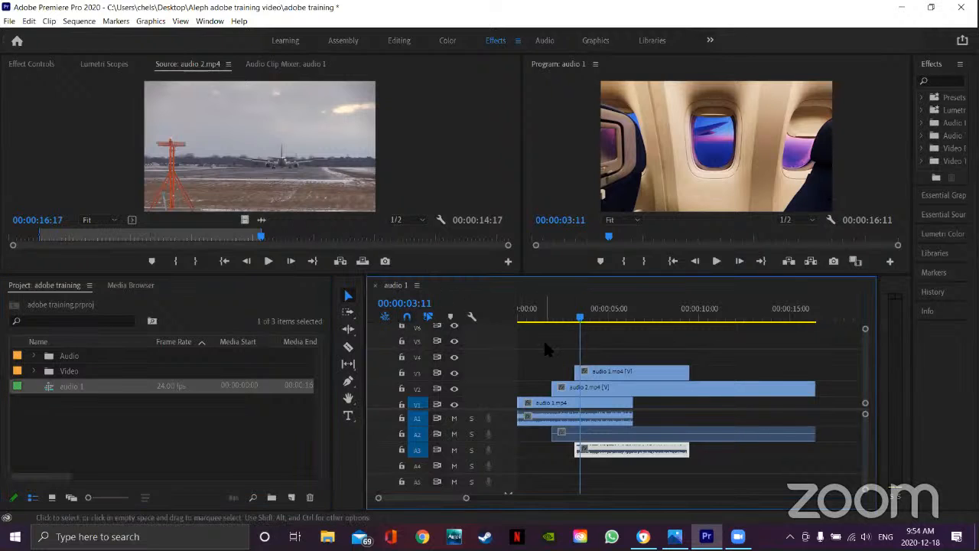
click(545, 346)
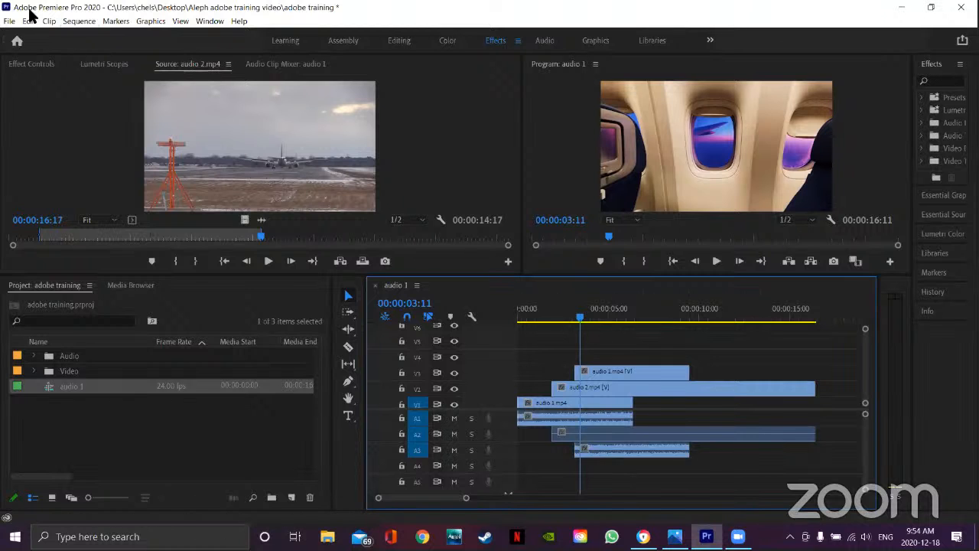
click(87, 23)
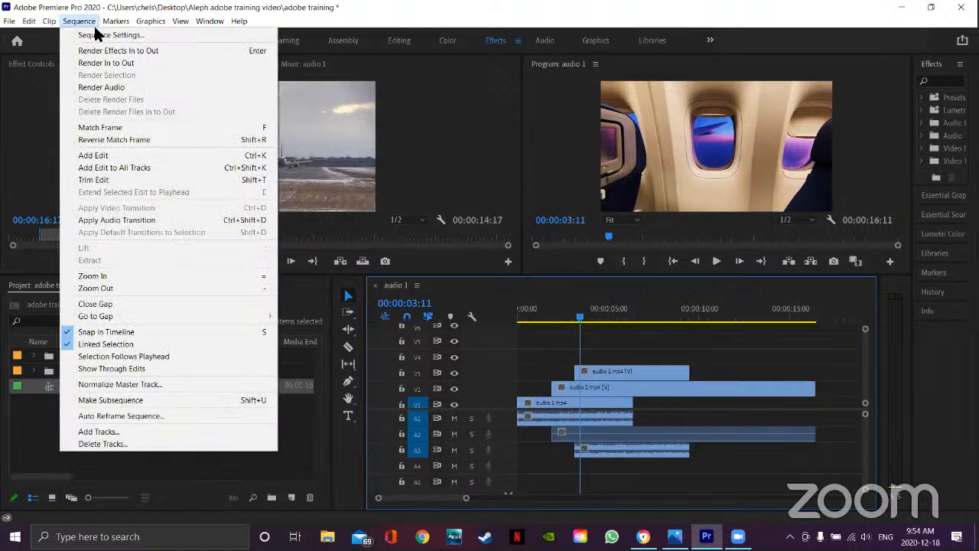
click(107, 35)
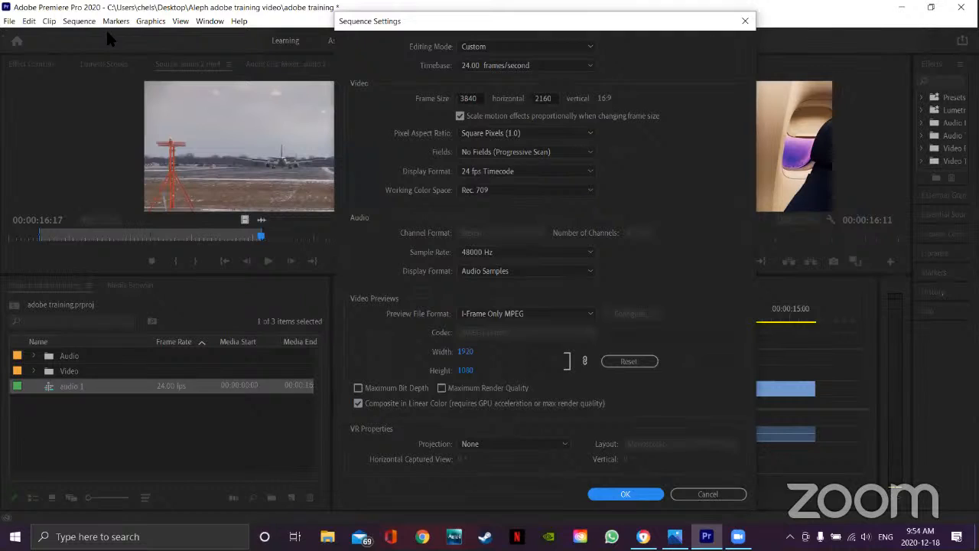
click(592, 65)
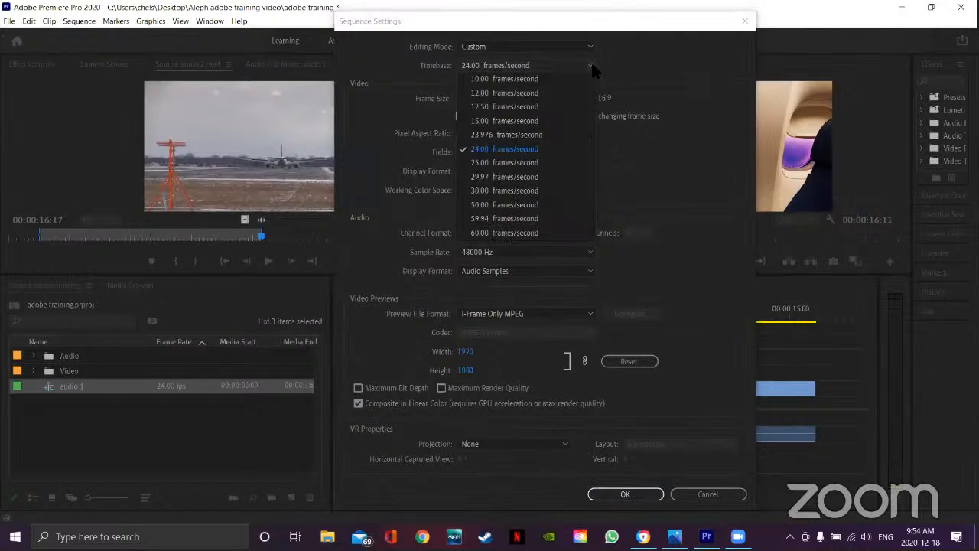
click(531, 135)
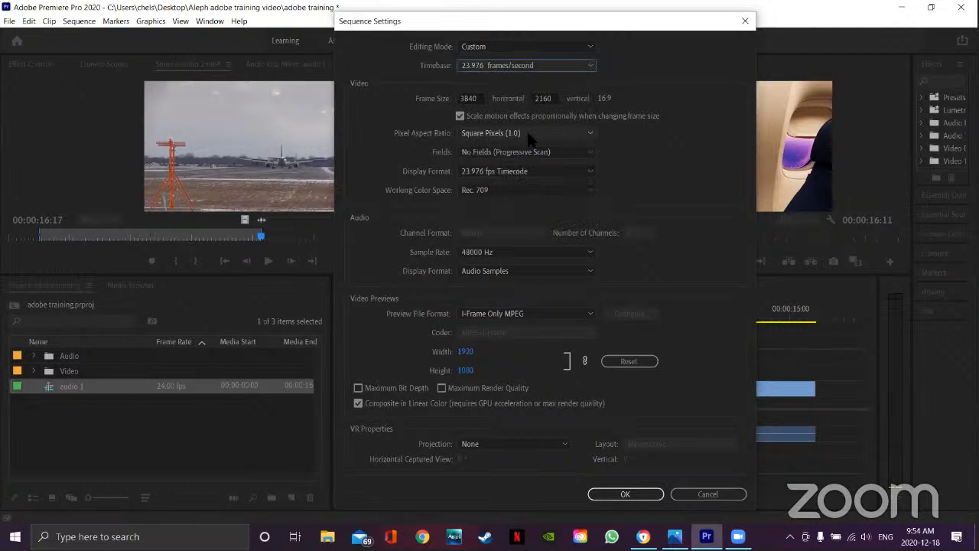
- Set the sequence's frame size to 1920 horizontal by 1080 vertical
click(478, 102)
key(BackSpace)
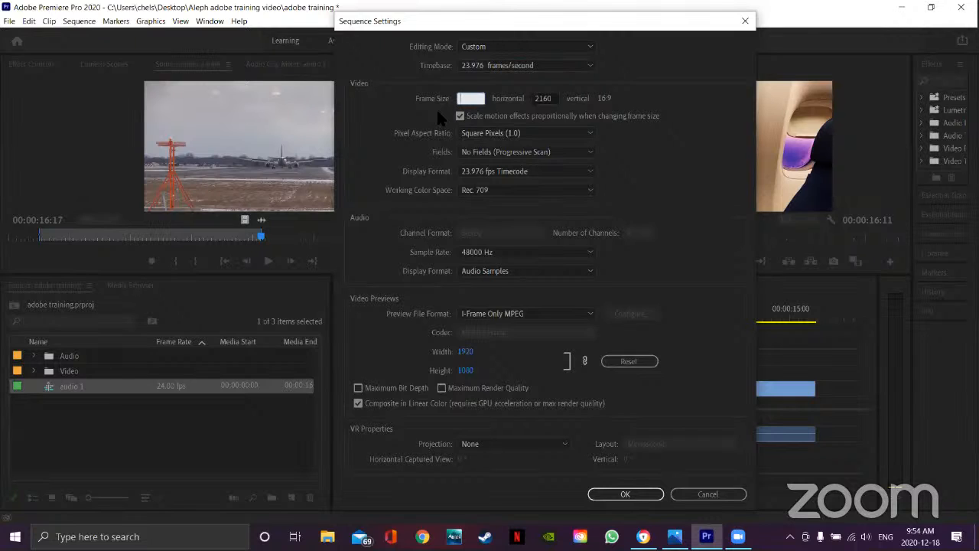
text(1920)
click(550, 98)
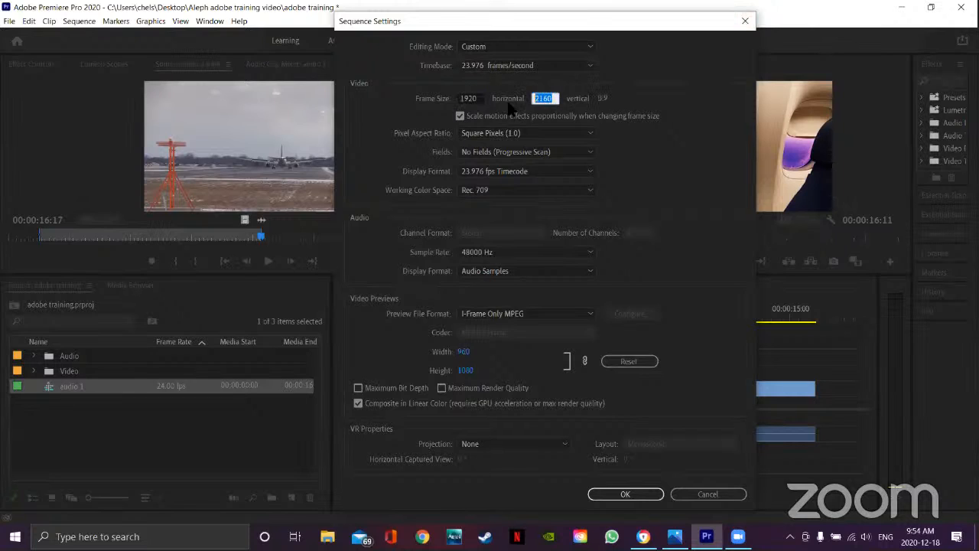
text(10)
- Set the preview file format to QuickTime with the Apple ProRes 422 HQ codec and apply the sequence settings, accepting deletion of existing previews
click(589, 310)
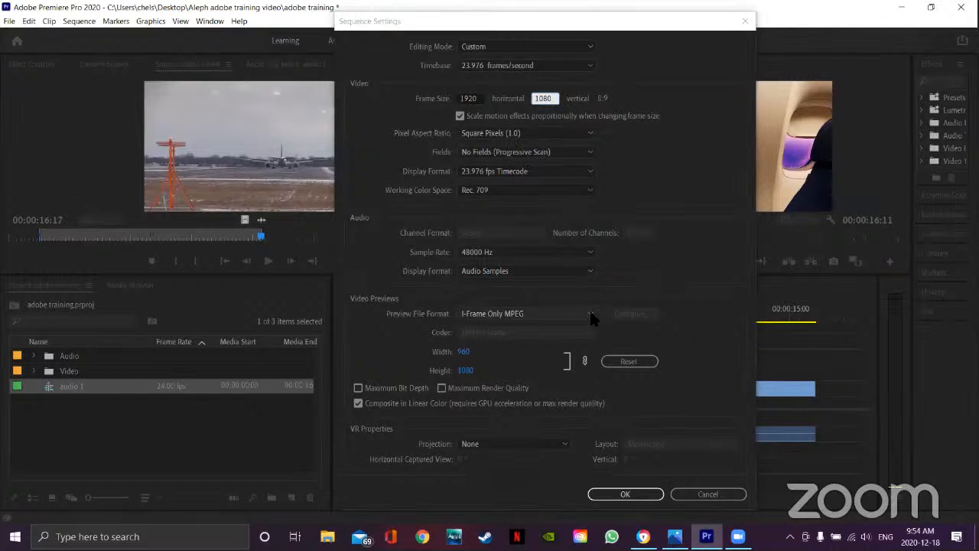
click(528, 466)
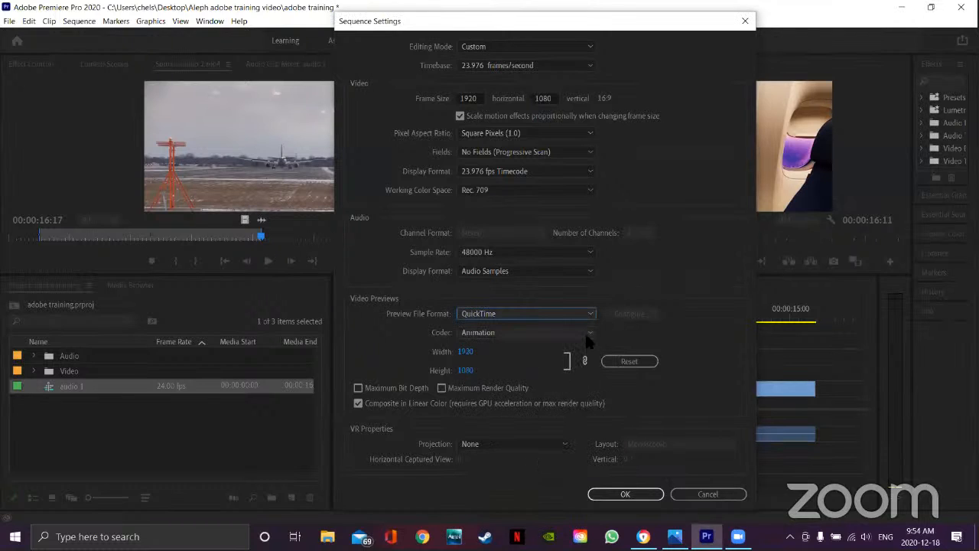
click(587, 334)
click(534, 38)
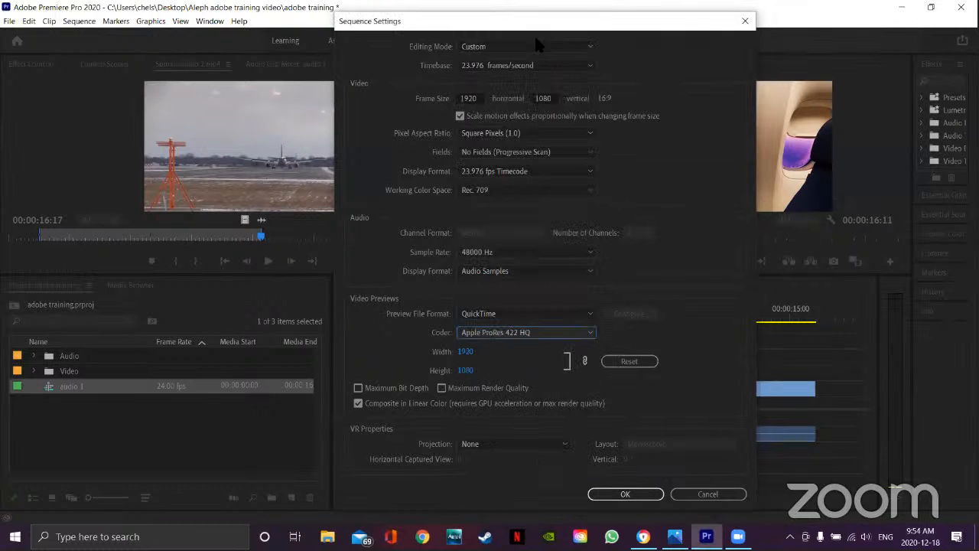
click(639, 496)
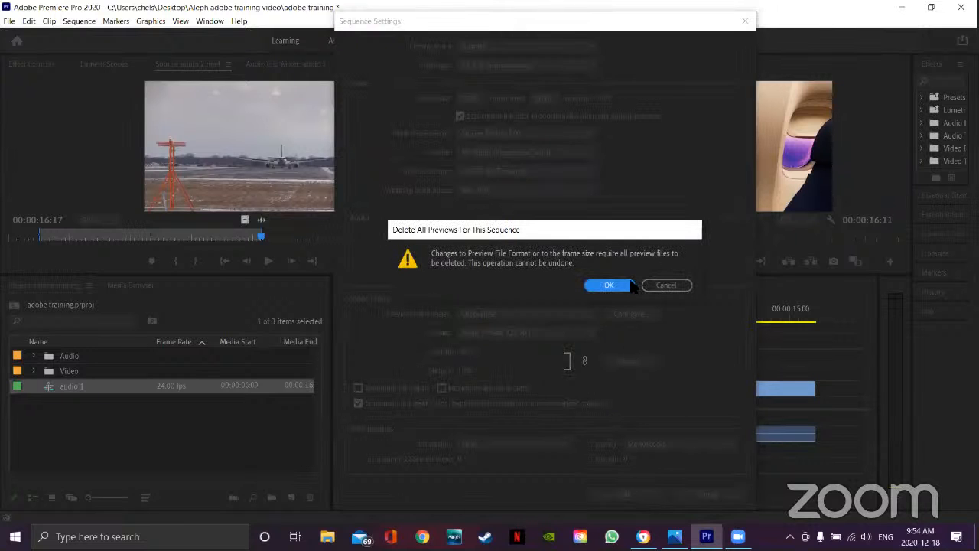
click(626, 285)
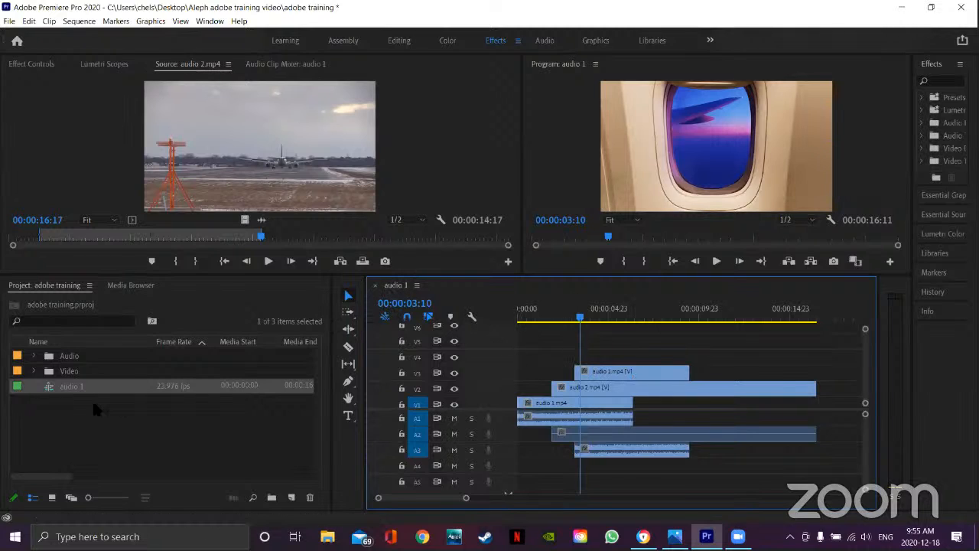
- Rename the audio 1 sequence in the project as "adobe training"
click(84, 389)
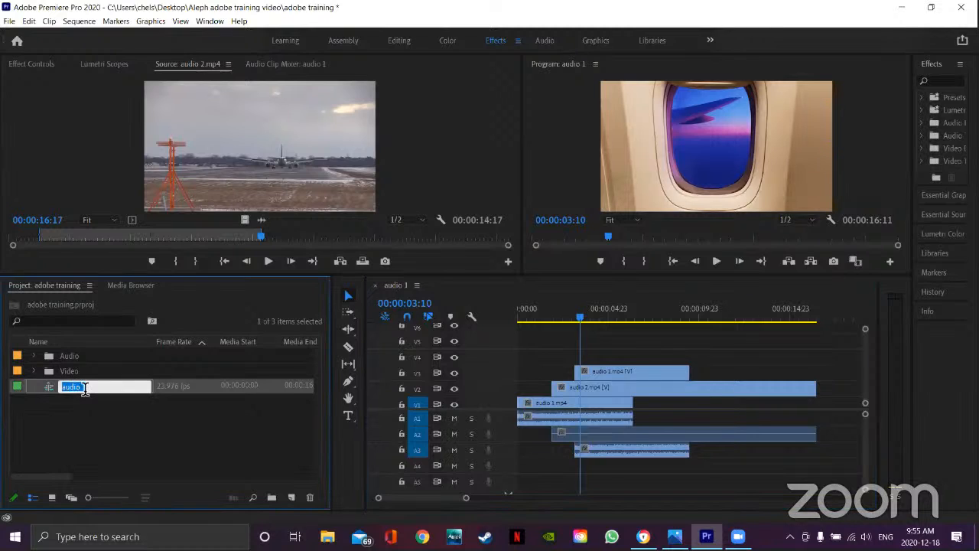
key(BackSpace)
text(adobe training)
key(Return)
click(109, 424)
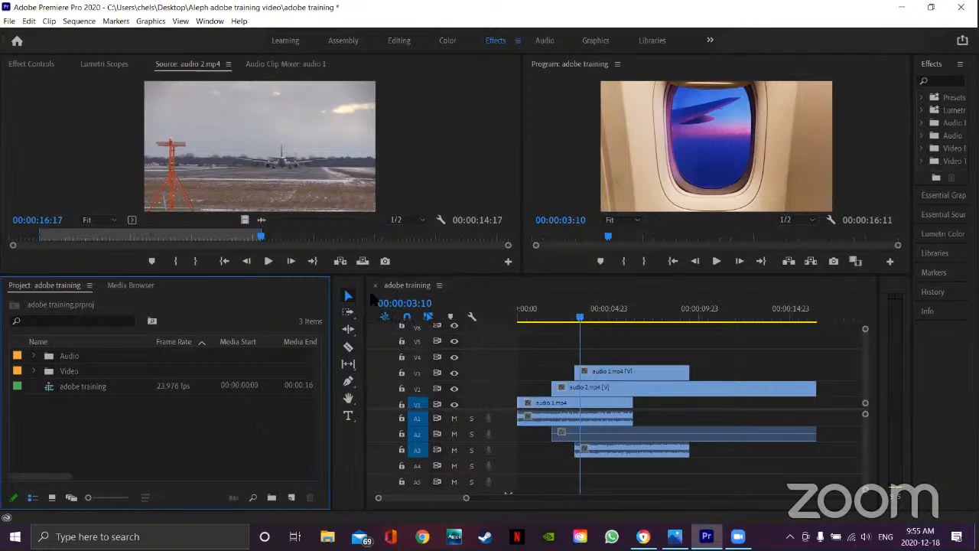
- Switch to the browser to look at the Premiere Pro keyboard shortcuts cheat sheet, and return to Premiere Pro
click(348, 296)
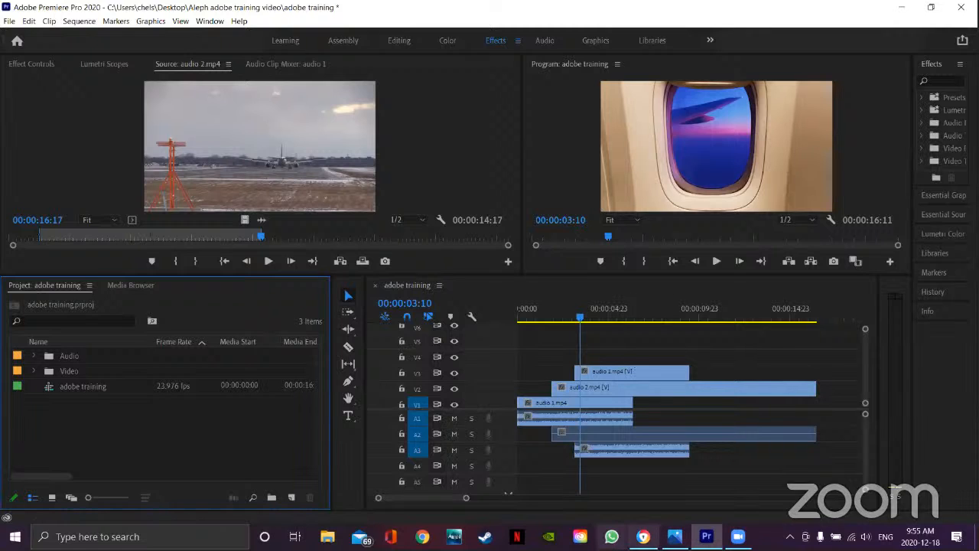
click(643, 537)
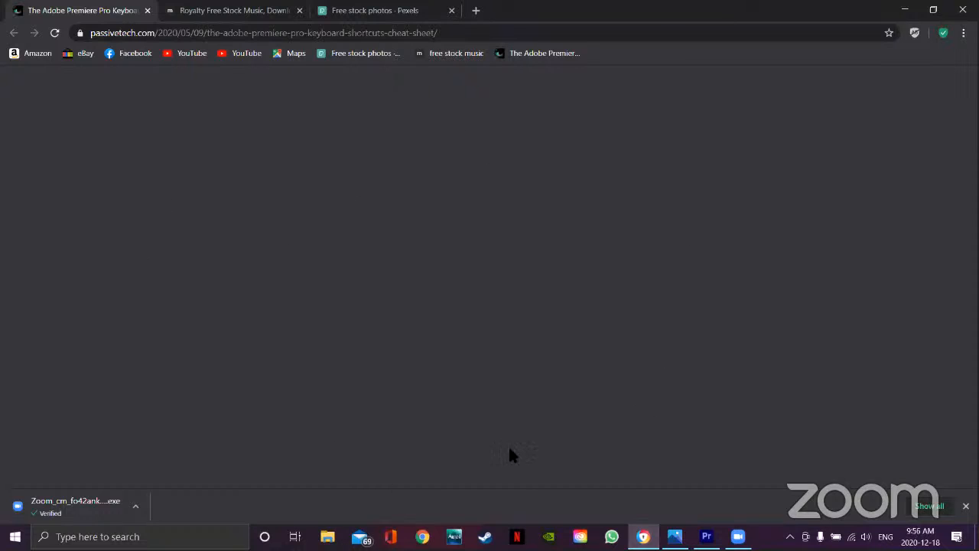
click(905, 10)
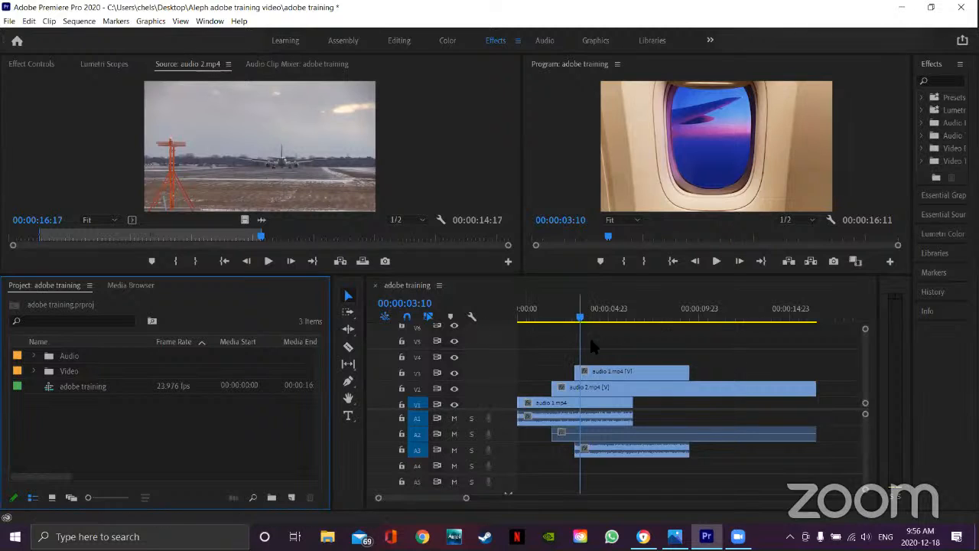
- Extend the end of the audio 1.mp4 clip on track V3, together with its linked audio on A3
mouse_move(622, 368)
mouse_down()
mouse_move(734, 373)
mouse_move(692, 375)
mouse_move(711, 348)
mouse_move(683, 360)
mouse_move(689, 374)
mouse_move(639, 376)
mouse_move(623, 366)
mouse_up()
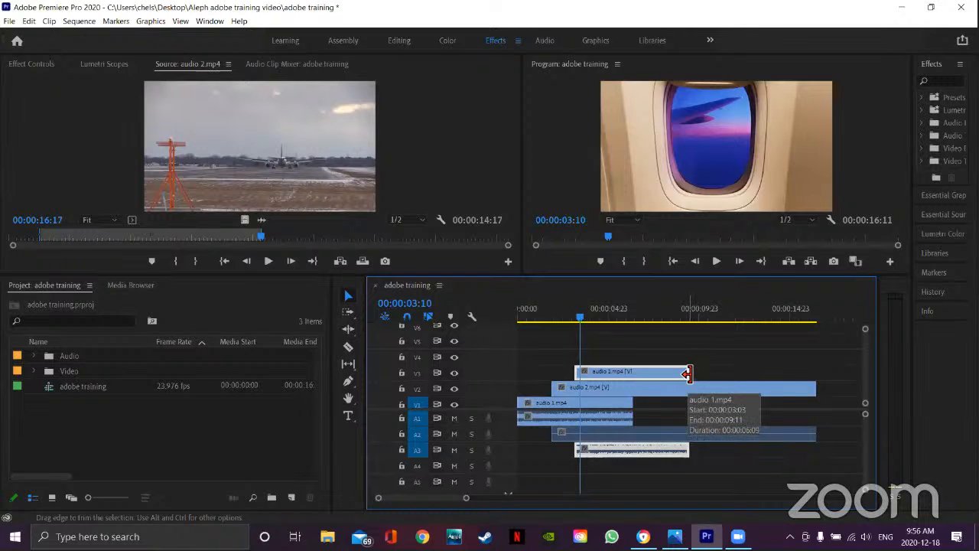
drag(687, 374, 718, 374)
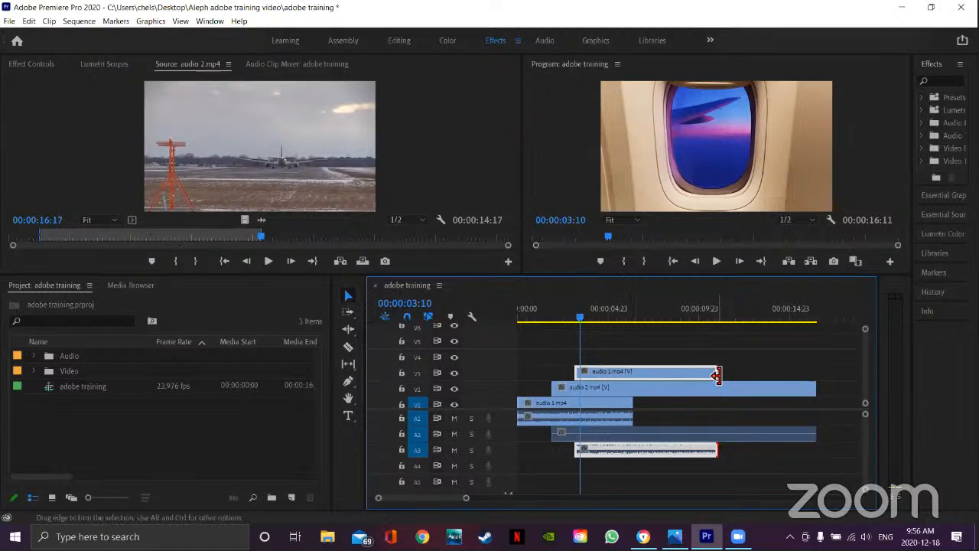
drag(715, 375, 795, 375)
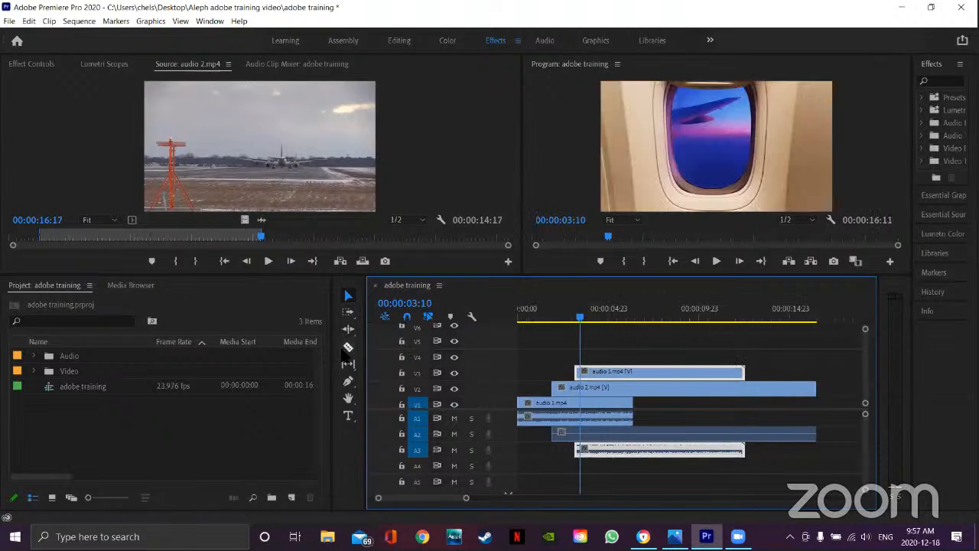
- Split the audio 1.mp4 clip on V3 with the Razor tool, once near its start and once at 00:00:06:00
click(348, 347)
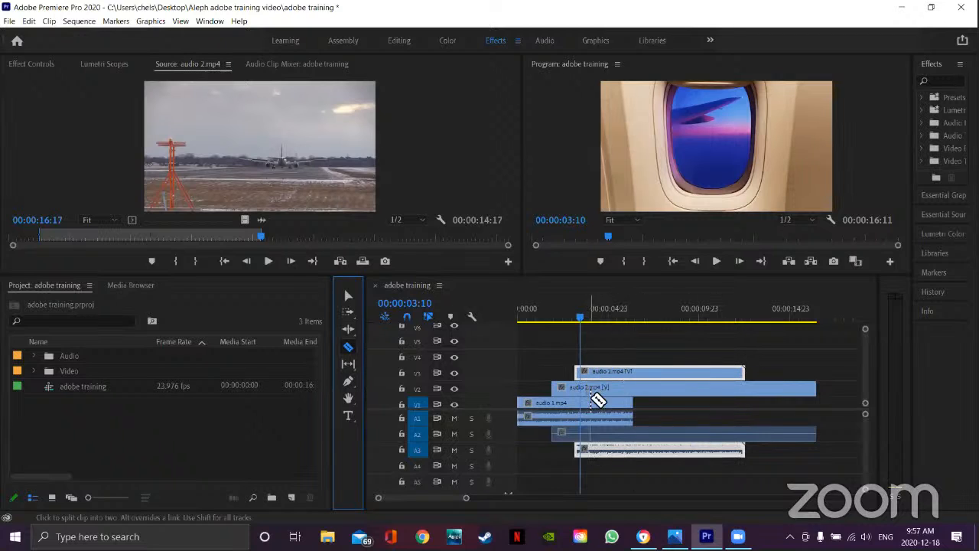
click(595, 373)
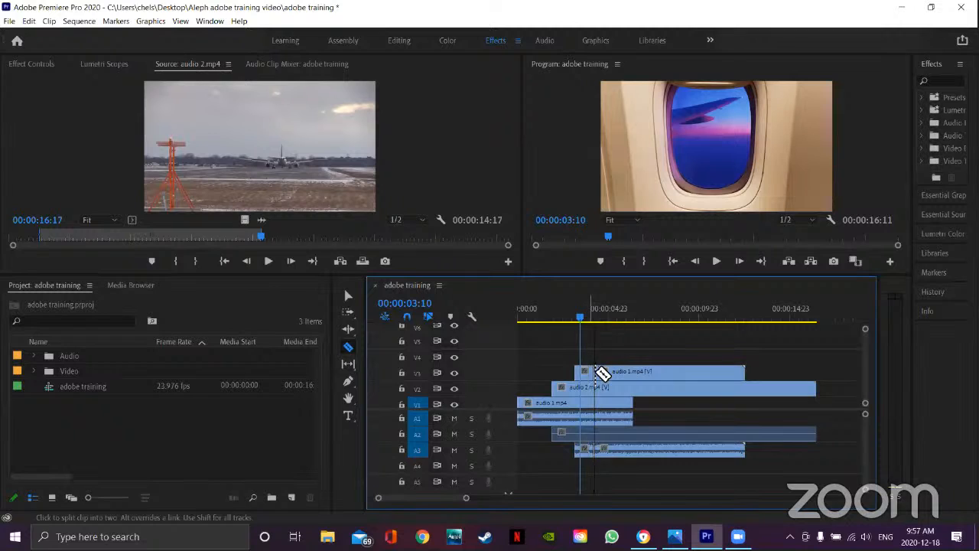
click(624, 314)
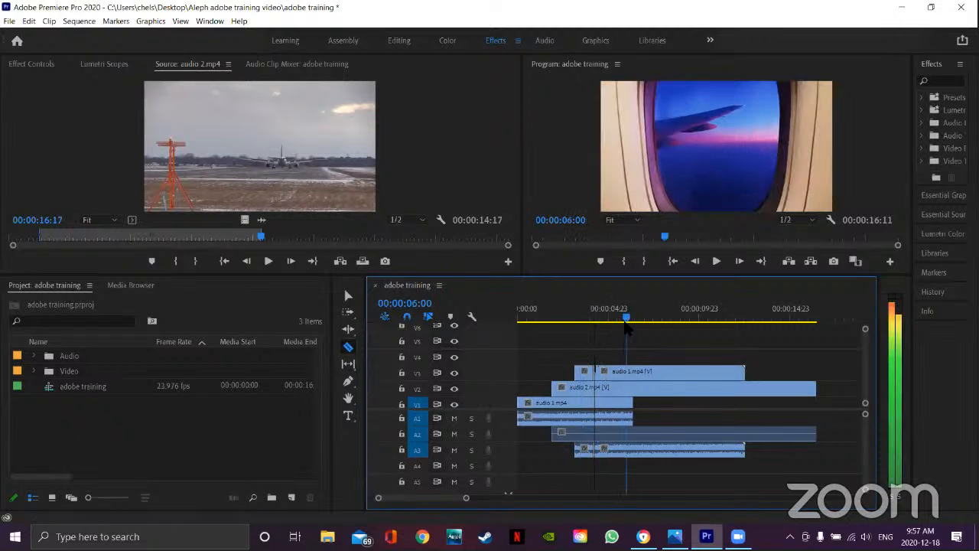
click(633, 372)
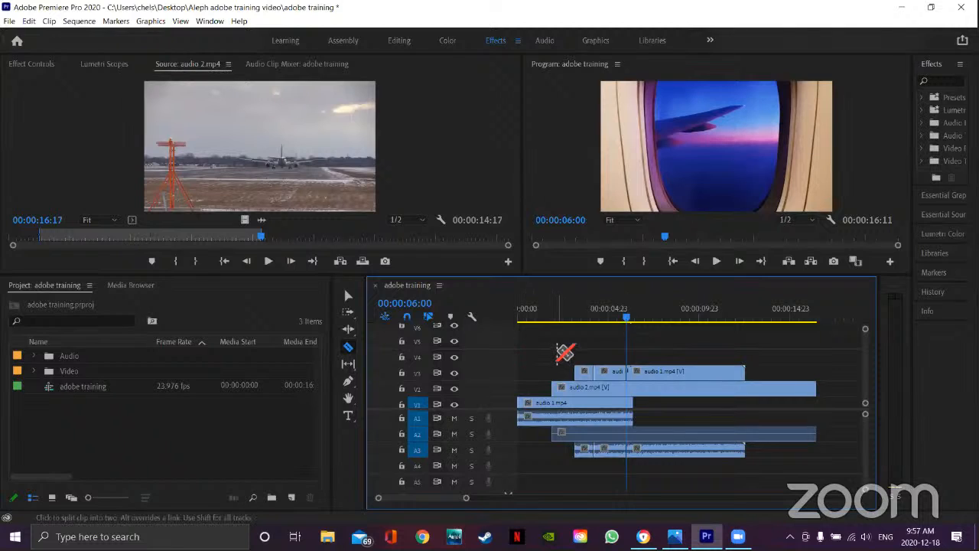
- Delete the first short segment of the split V3 clip and select the short segment that follows it
key(v)
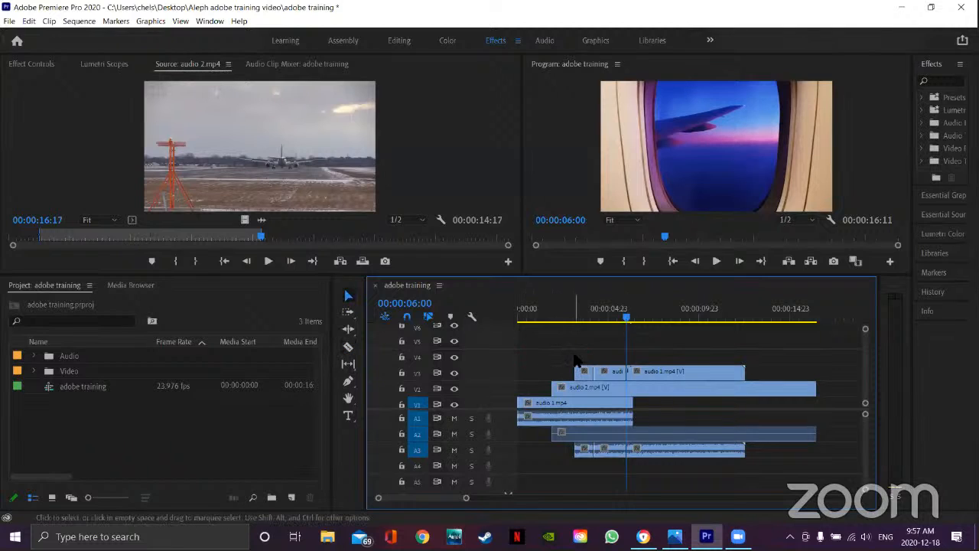
click(584, 372)
key(Delete)
click(612, 370)
mouse_move(603, 370)
mouse_down()
mouse_move(528, 371)
mouse_move(609, 373)
mouse_up()
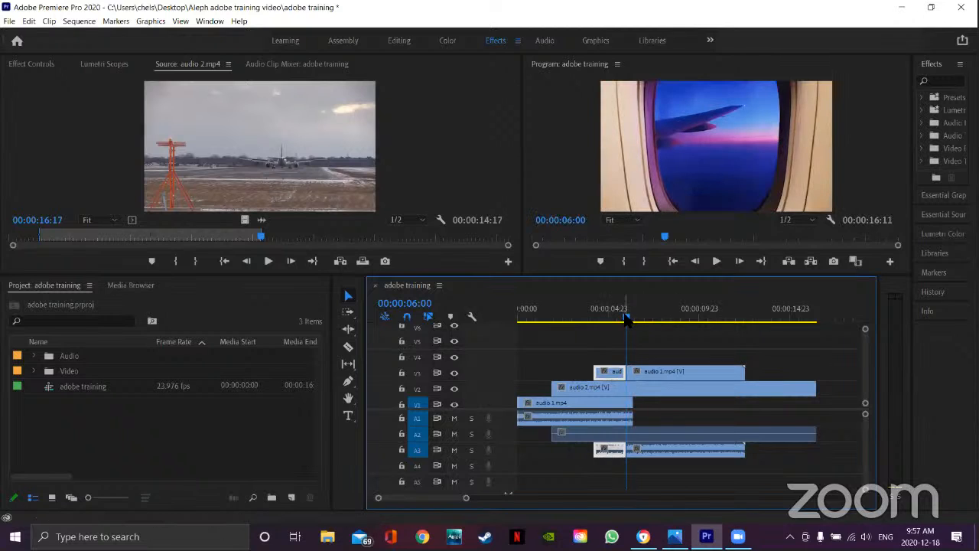
- Add a text box reading "hello" across the lower part of the picture at 00:00:06:21 using the Type tool
click(348, 416)
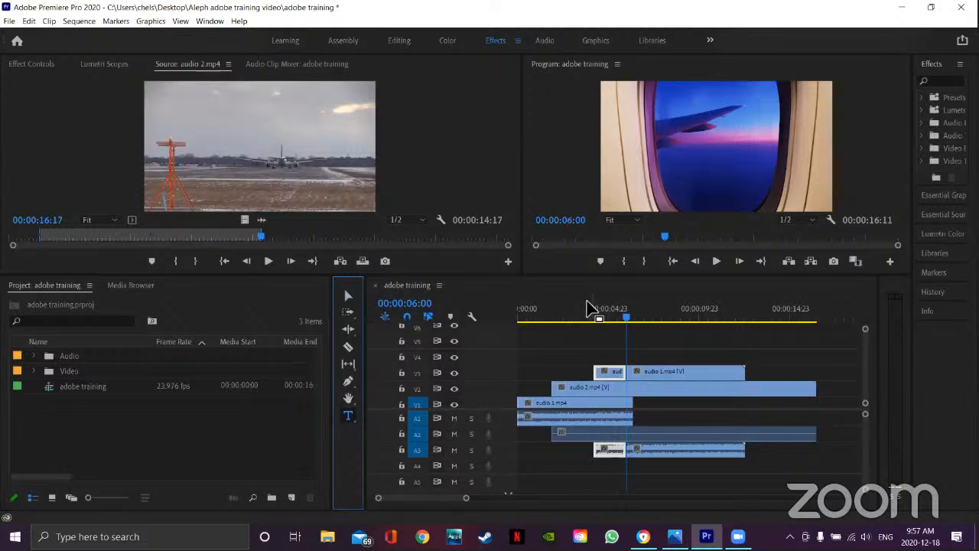
drag(626, 320, 643, 320)
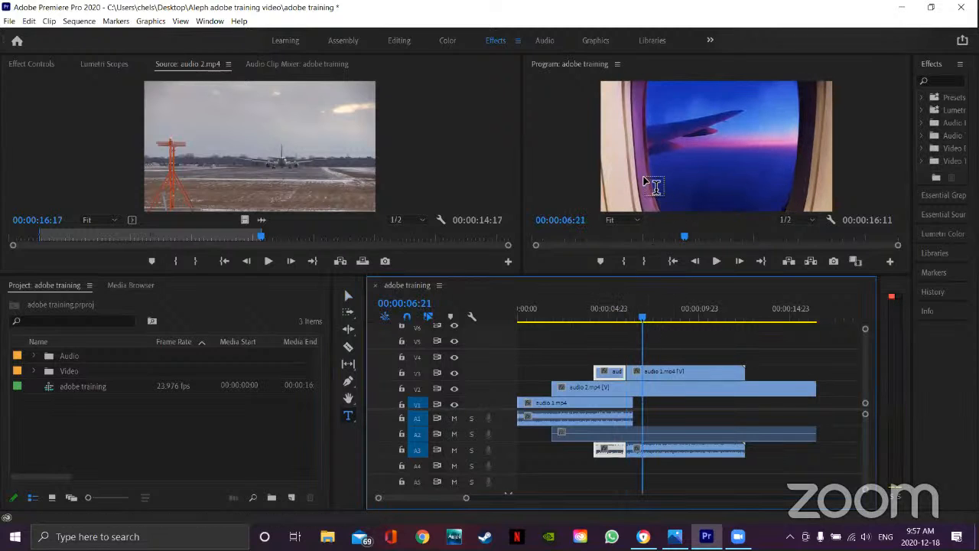
drag(654, 176, 817, 200)
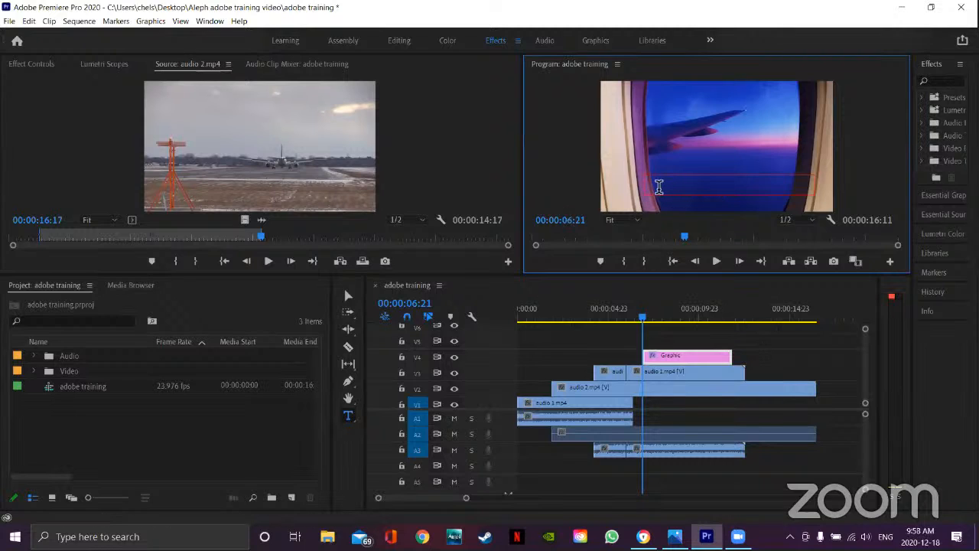
text(hello)
click(673, 300)
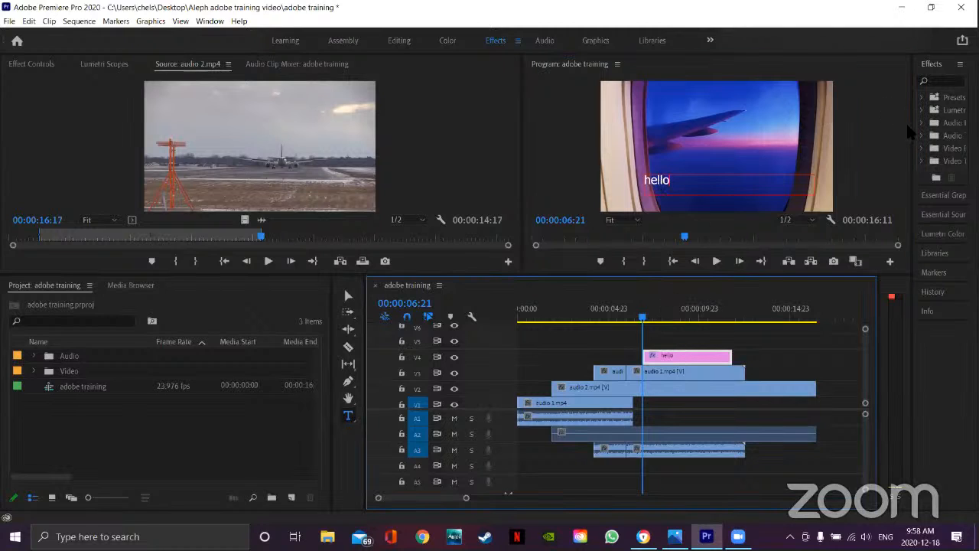
- Widen the effects area, fit more of the timeline in view, and open the Essential Graphics editing options for the "hello" text
drag(916, 132, 754, 137)
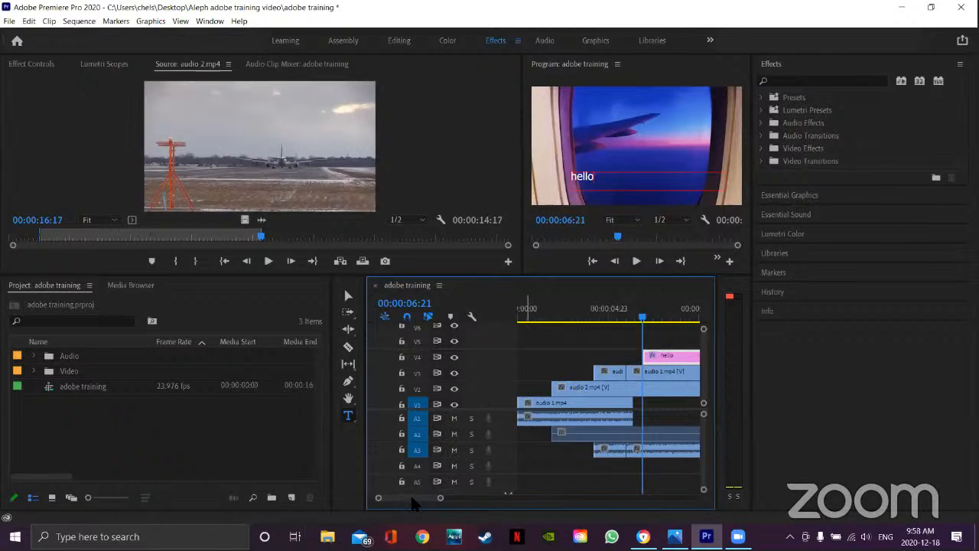
drag(410, 498, 450, 499)
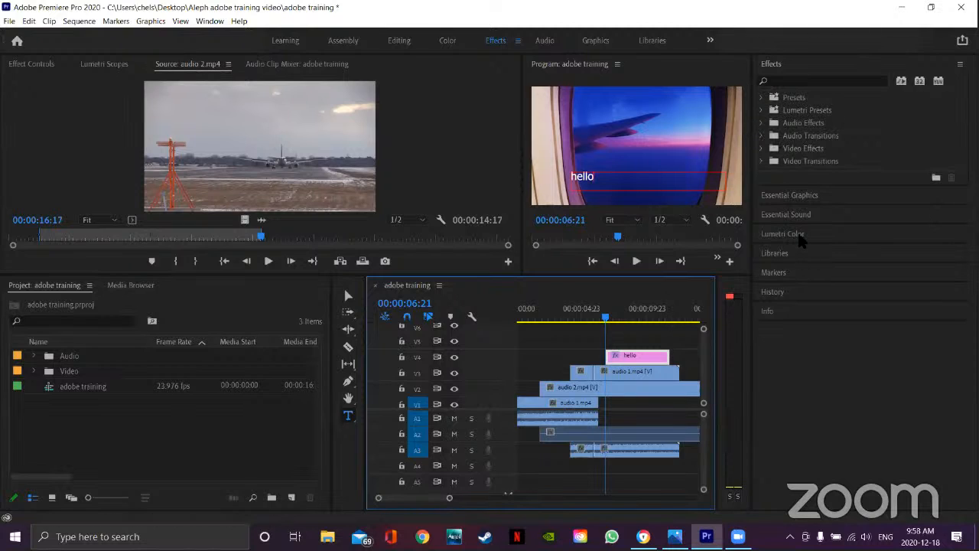
click(796, 196)
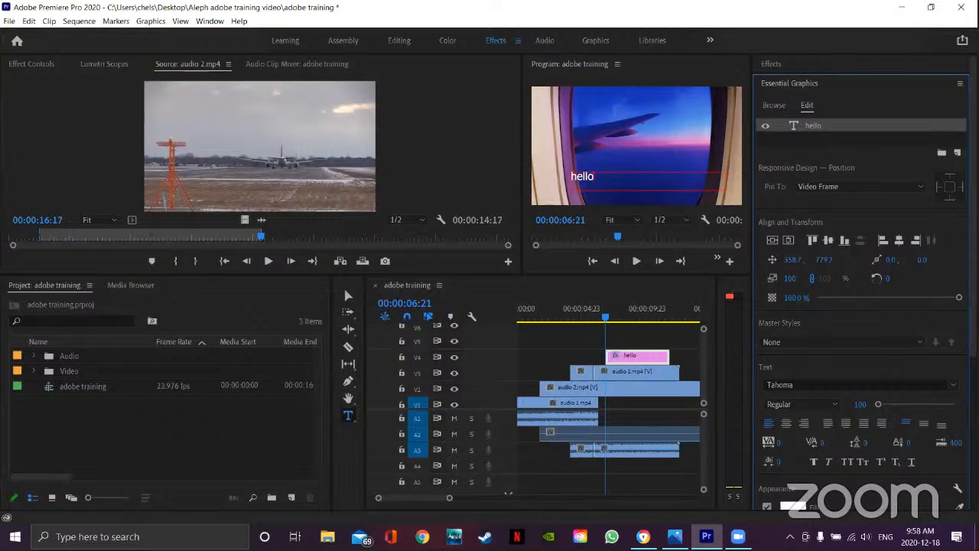
- Reposition the "hello" text to 205.7, 626.7 and scale it to 82%
drag(793, 260, 782, 278)
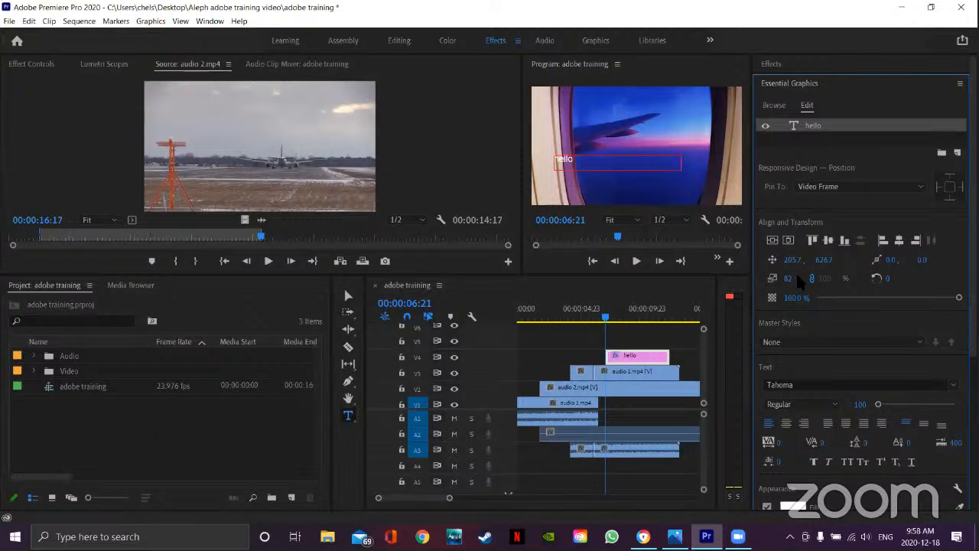
scroll(917, 314, down, 1)
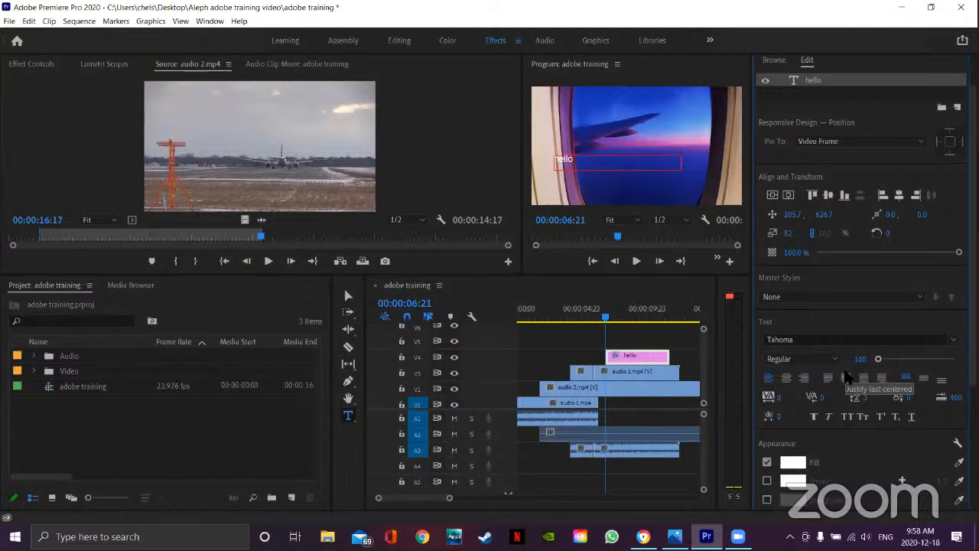
scroll(843, 424, down, 1)
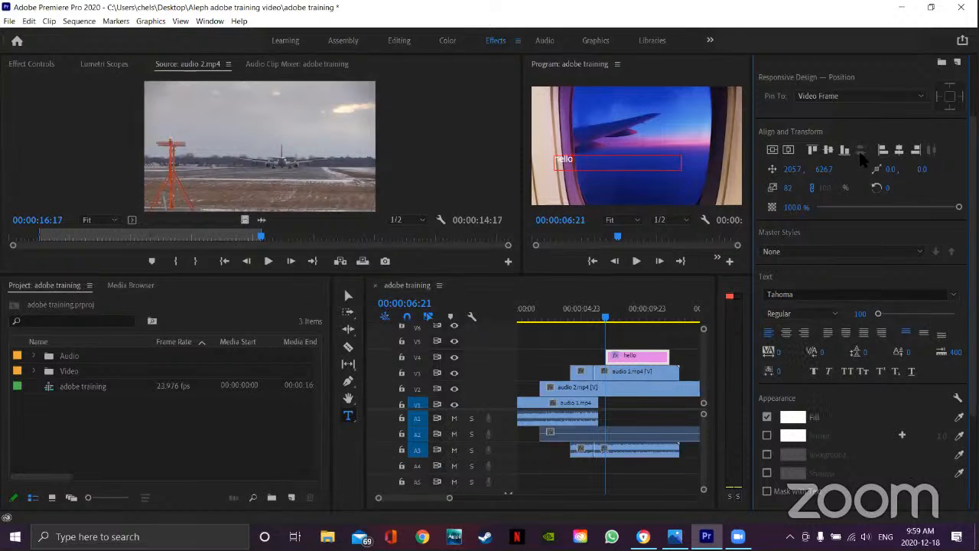
scroll(860, 159, up, 2)
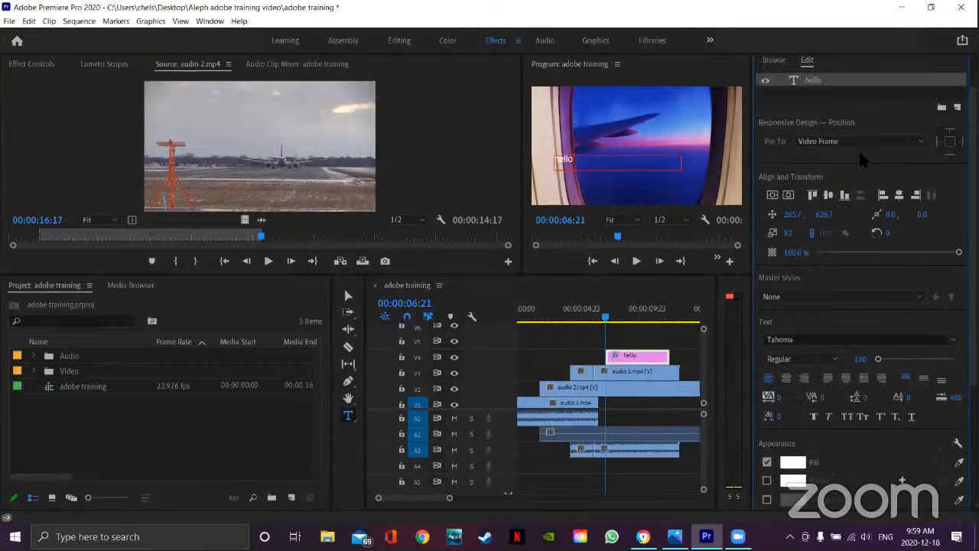
- Add the Angled Image Caption template on V5 above the "hello" clip and park the playhead at 00:00:06:20
click(774, 61)
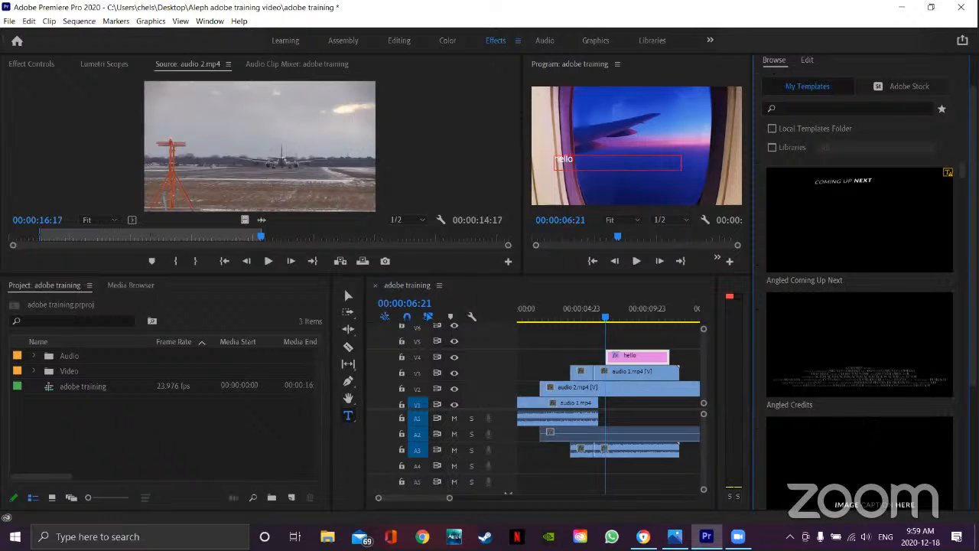
drag(849, 444, 621, 339)
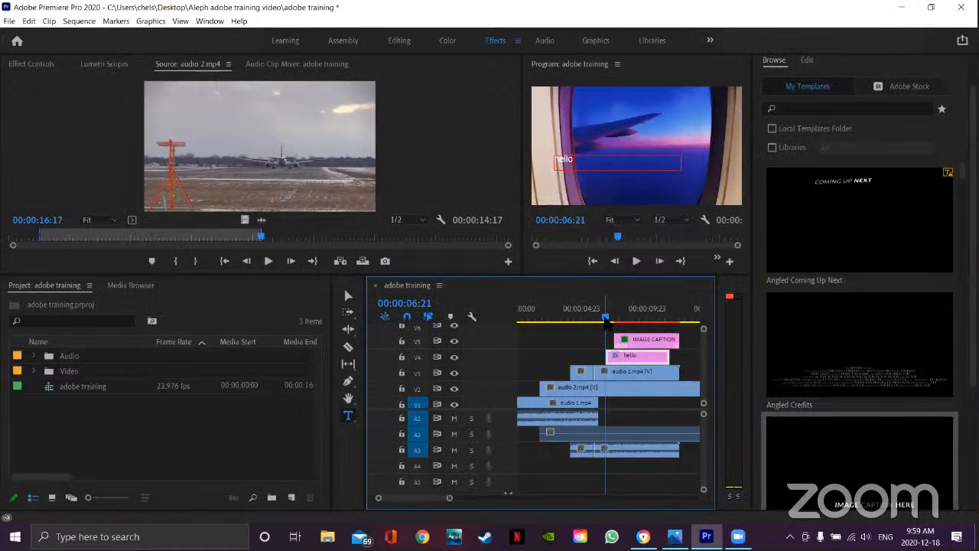
drag(610, 320, 608, 341)
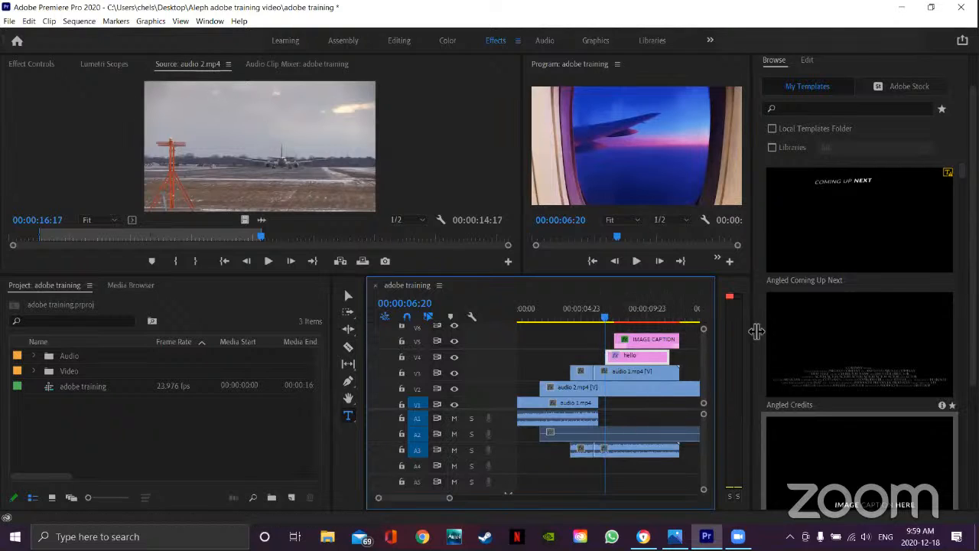
- Narrow the Essential Graphics and audio meter panels to enlarge the program view and the timeline
drag(752, 334, 886, 322)
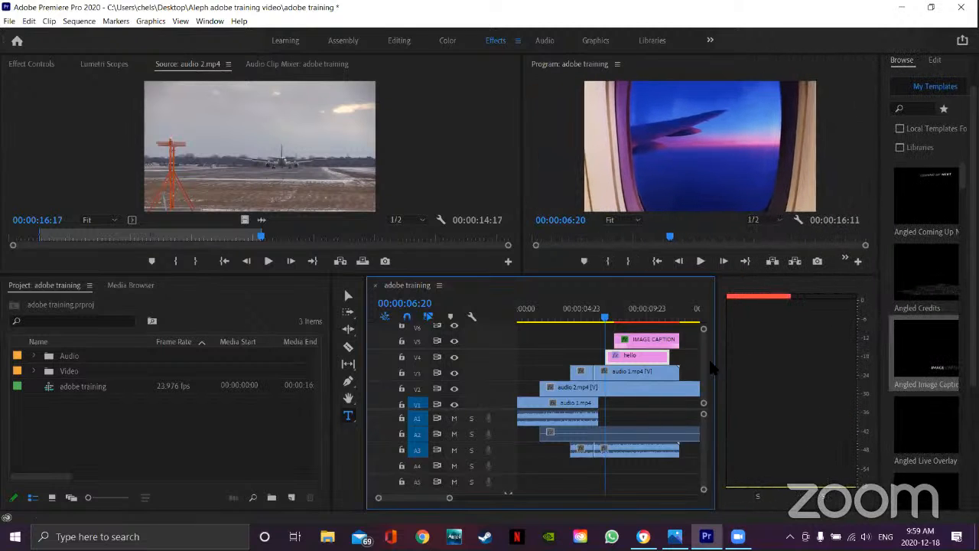
drag(720, 370, 836, 365)
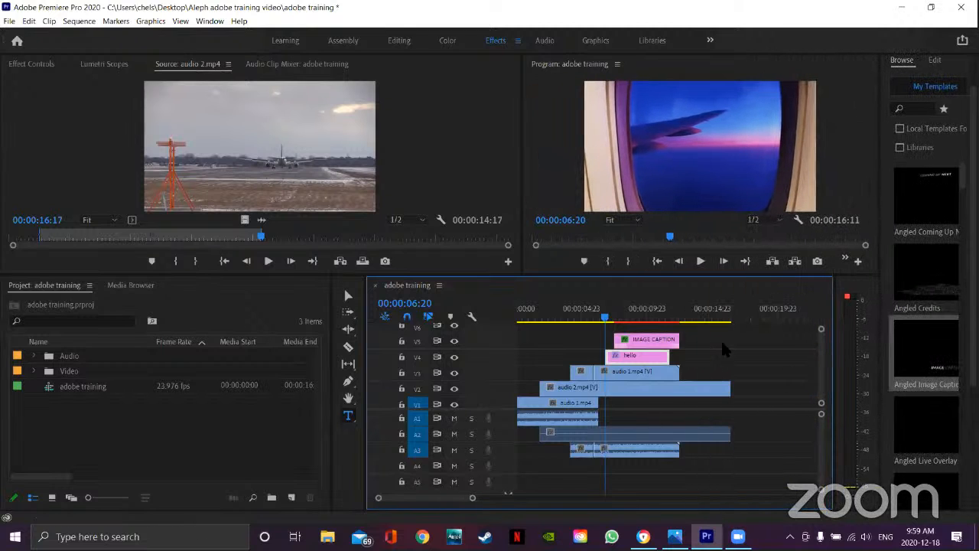
- Delete the image caption template clip from V5
click(649, 341)
key(Delete)
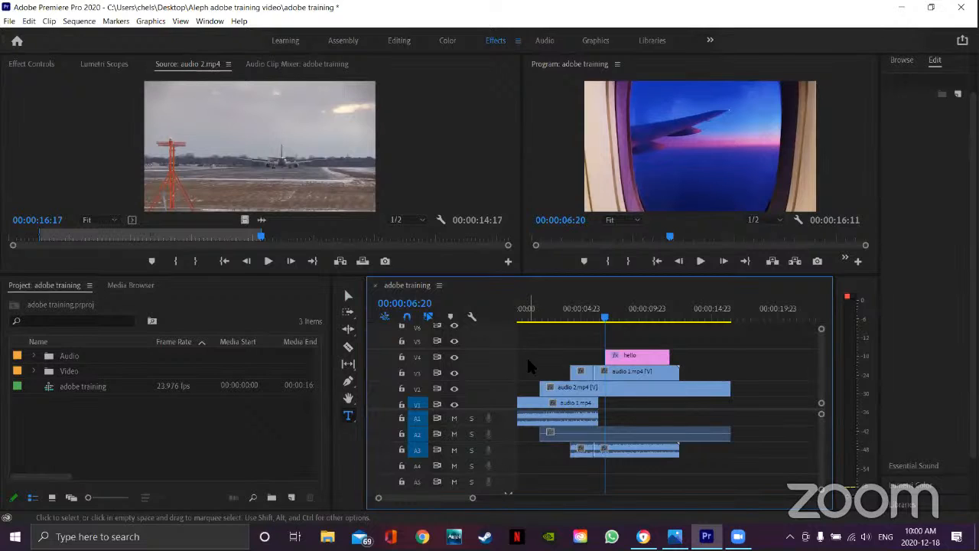
- Select all clips on every track with the Track Select Forward tool and shift them slightly later in the sequence
key(a)
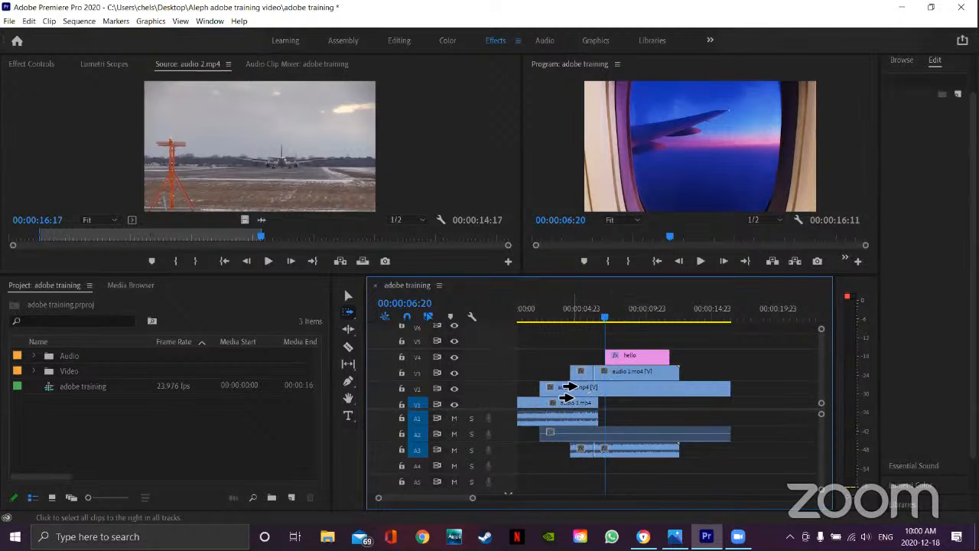
click(561, 391)
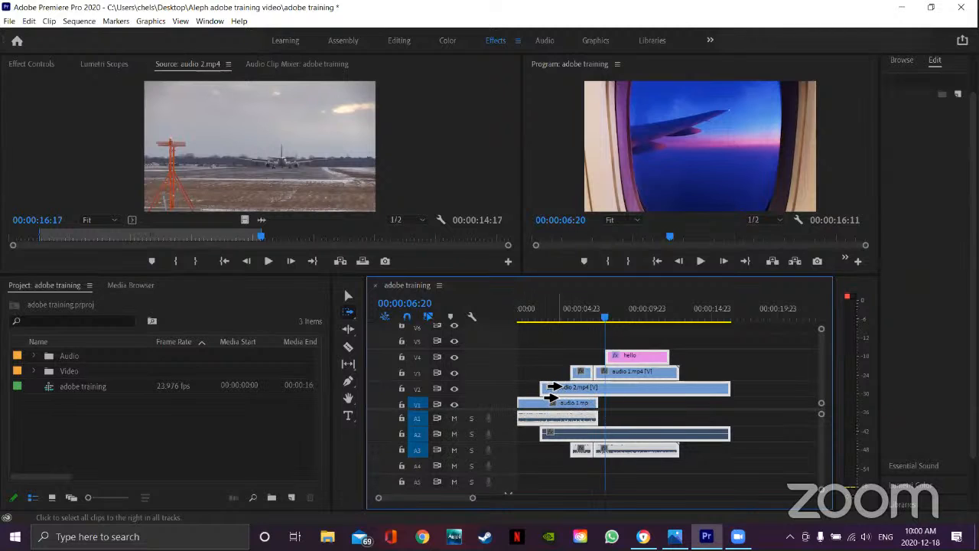
drag(548, 387, 573, 390)
key(v)
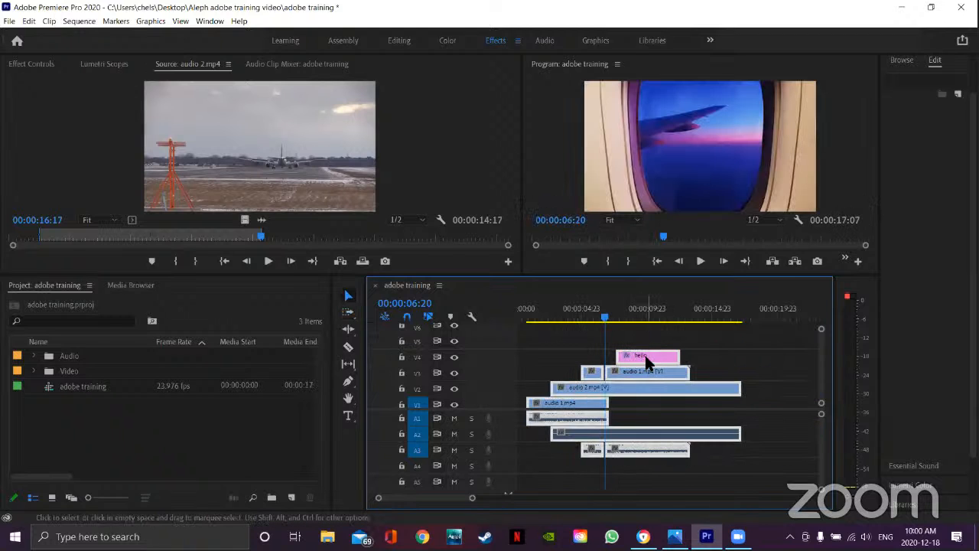
- Move the "hello" graphic onto V5 and shift the two V3 audio 1.mp4 segments later in the sequence
drag(644, 353, 718, 341)
drag(641, 370, 664, 375)
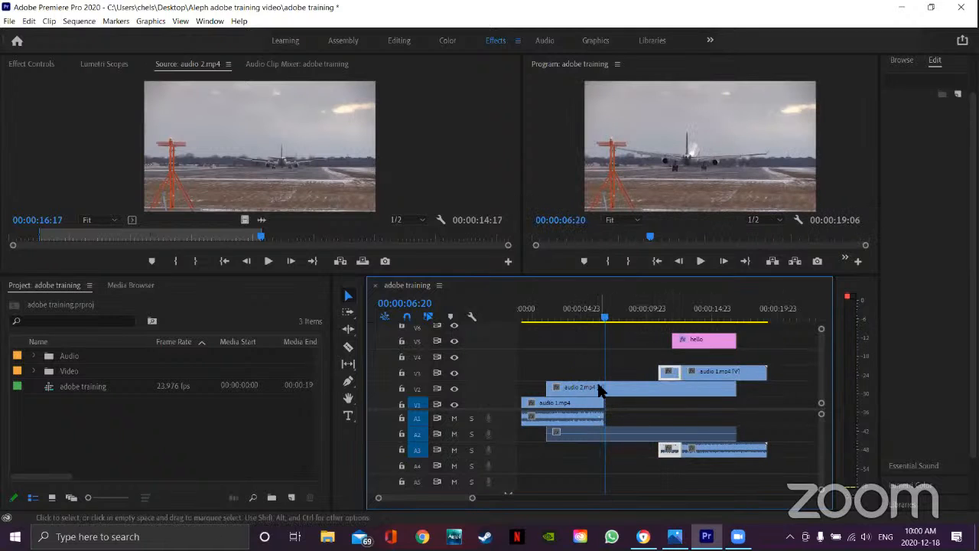
- Move audio 2.mp4 and all clips after it earlier together so audio 2.mp4 starts level with audio 1.mp4 on V1
key(a)
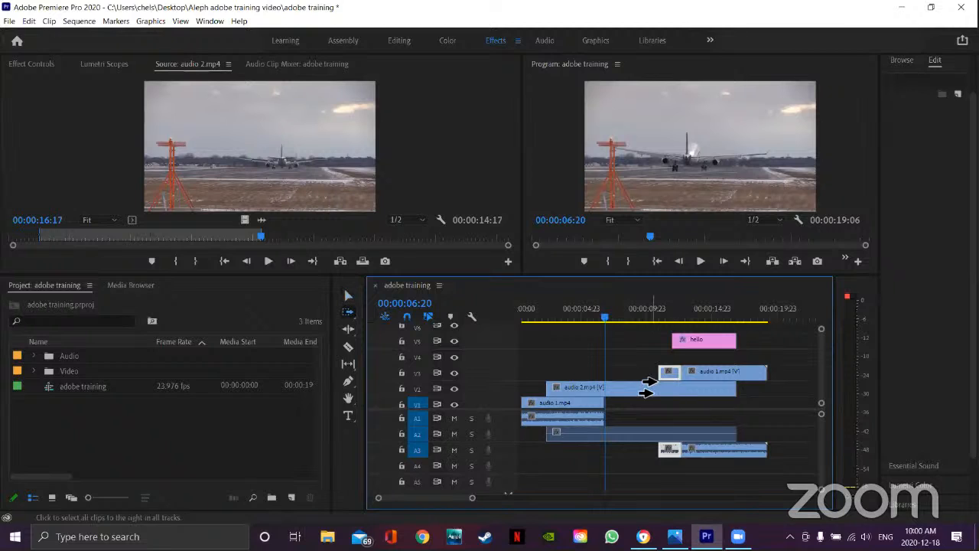
click(645, 389)
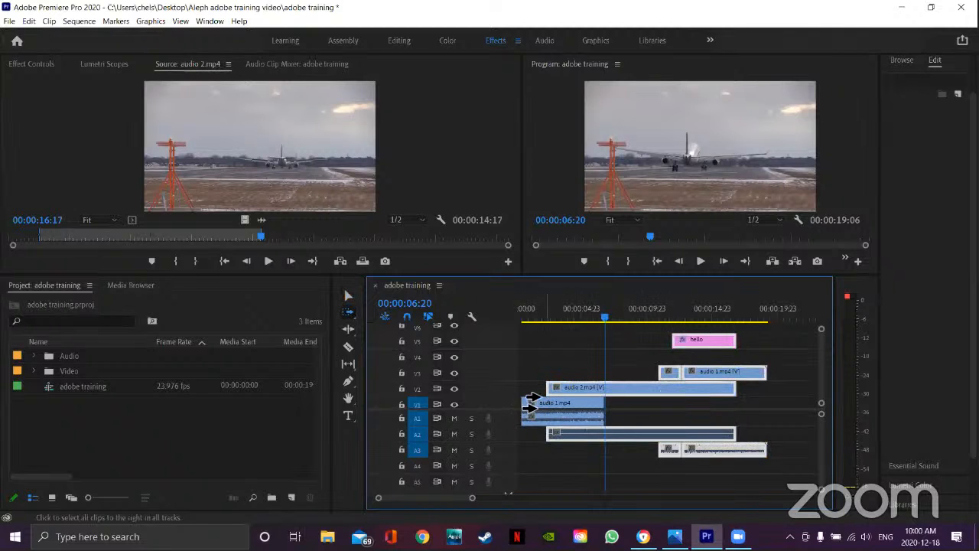
mouse_move(634, 390)
mouse_down()
mouse_move(730, 395)
mouse_move(628, 390)
mouse_up()
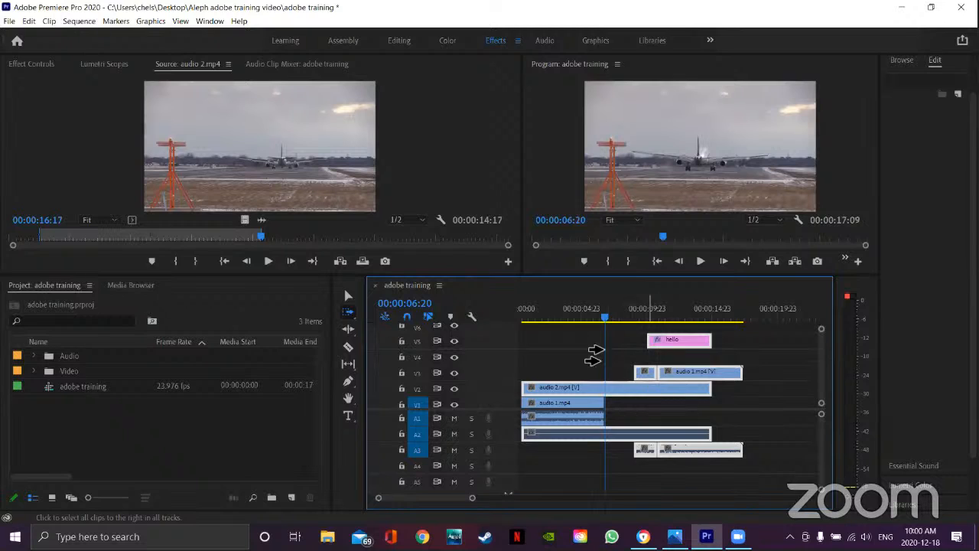
key(v)
click(575, 370)
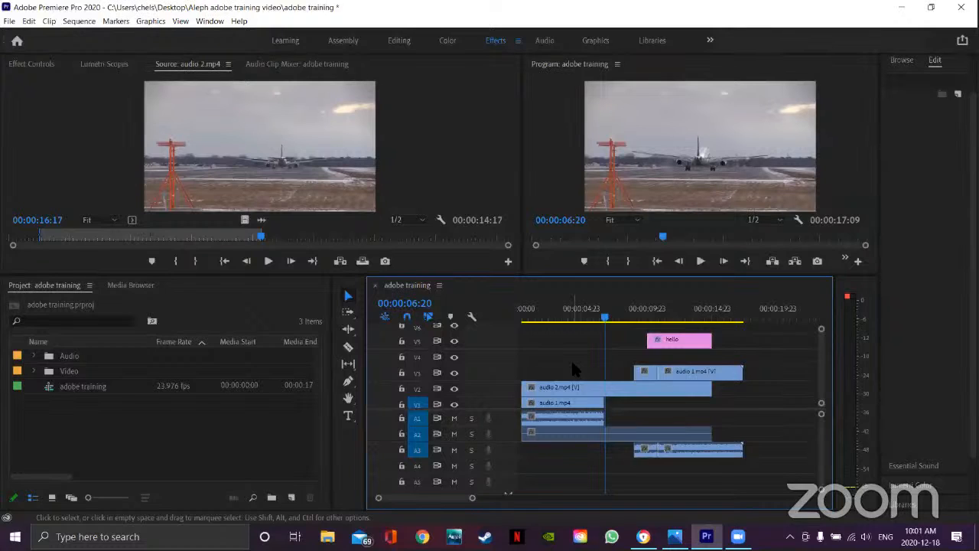
- Check the Clip Speed / Duration settings of the longer V3 audio 1.mp4 segment, with the playhead at 00:00:11:23
key(r)
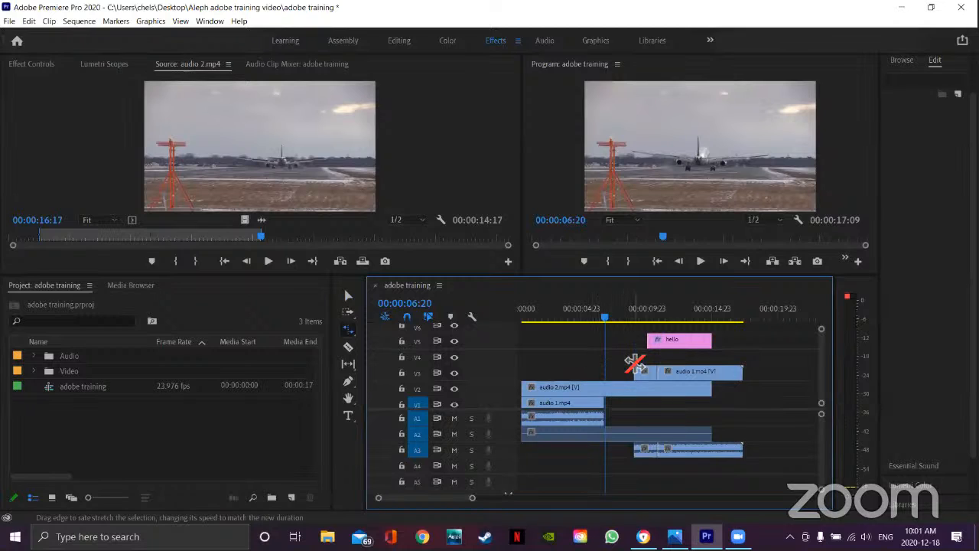
click(685, 341)
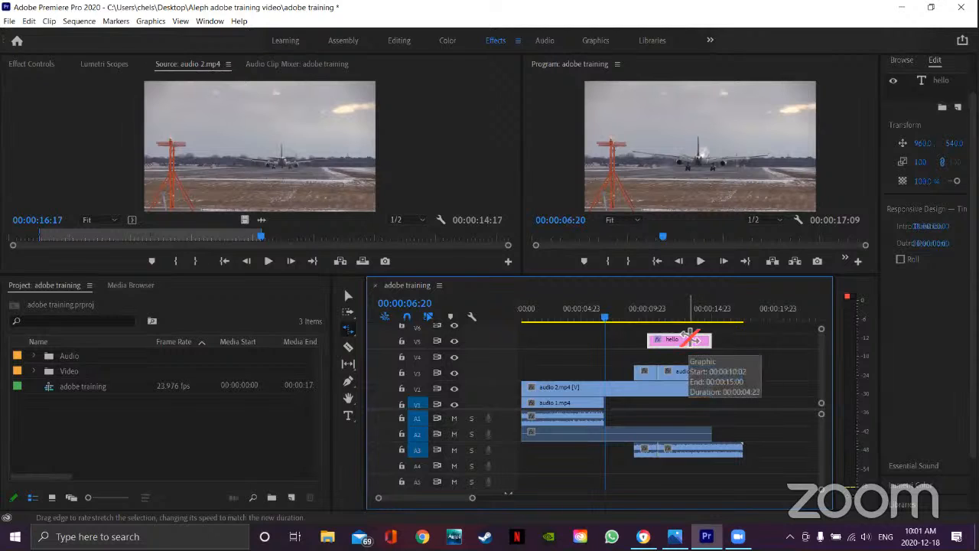
click(674, 376)
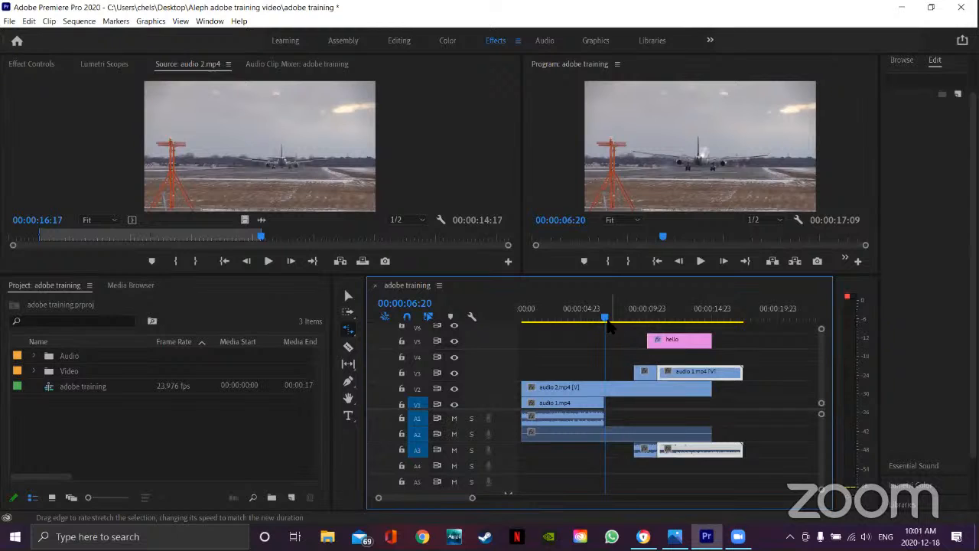
drag(605, 317, 672, 329)
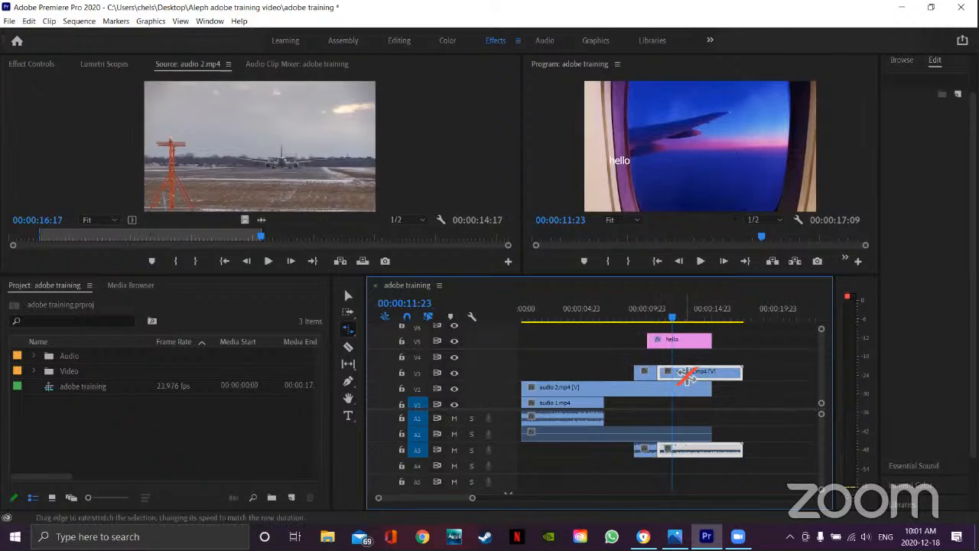
key(ctrl+r)
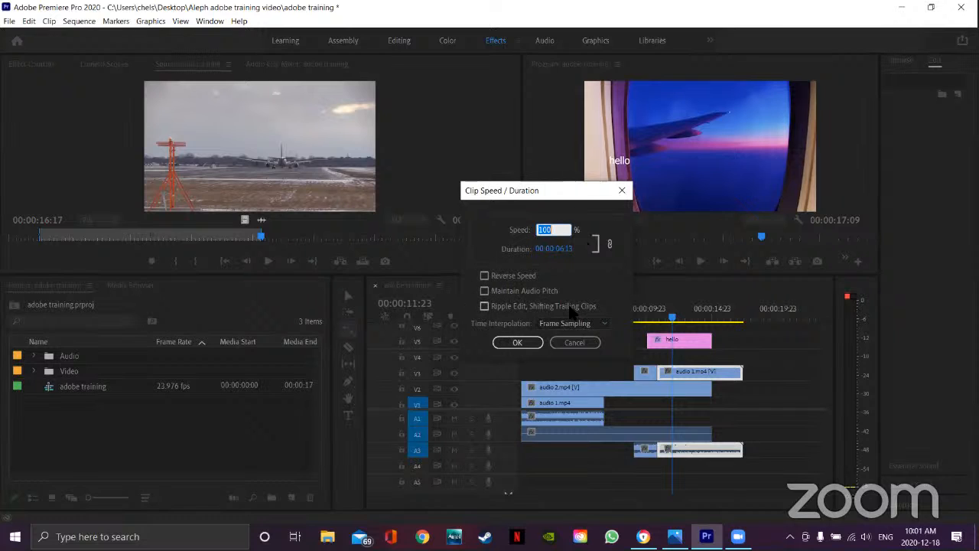
click(518, 343)
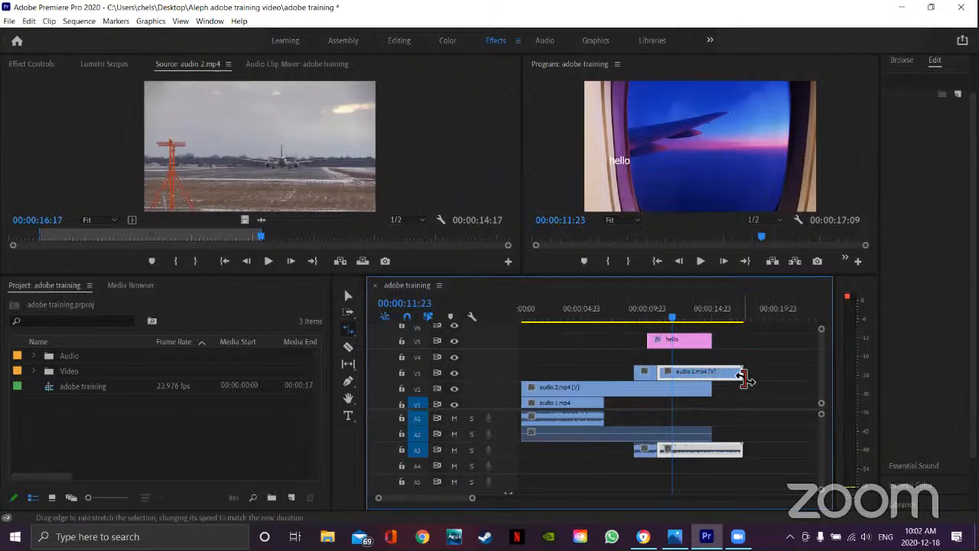
- Try a slight rate stretch at the end of the longer V3 segment, undo it, and play the sequence to 00:00:15:01
drag(742, 374, 743, 373)
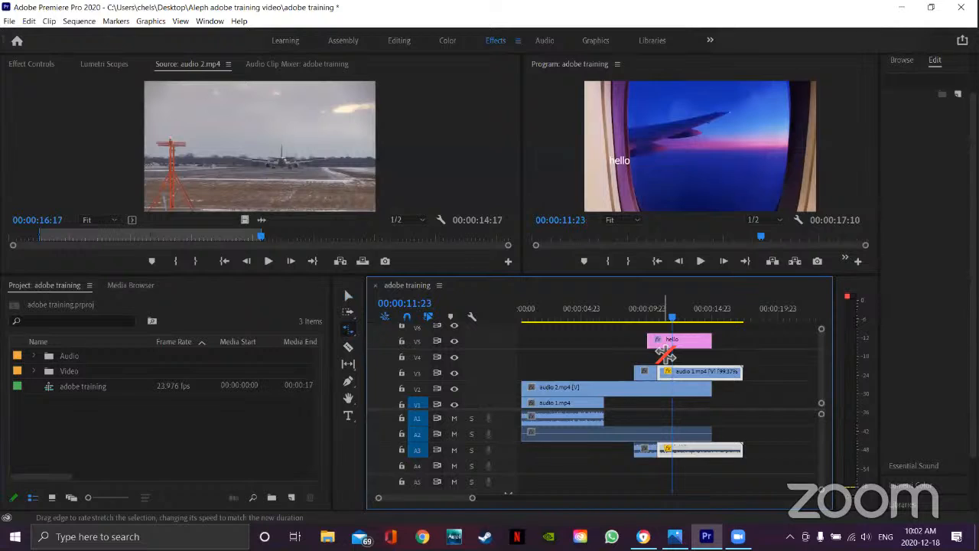
key(ctrl+z)
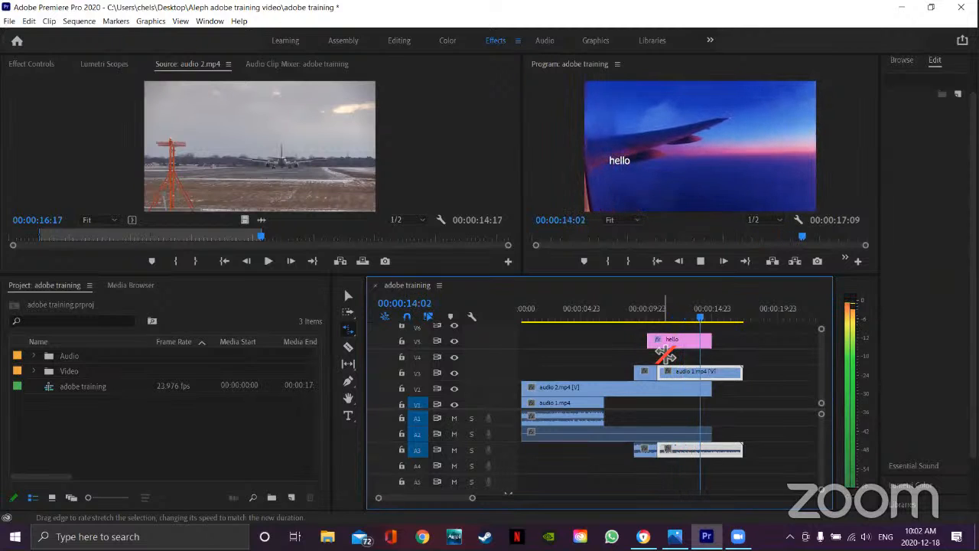
key(space)
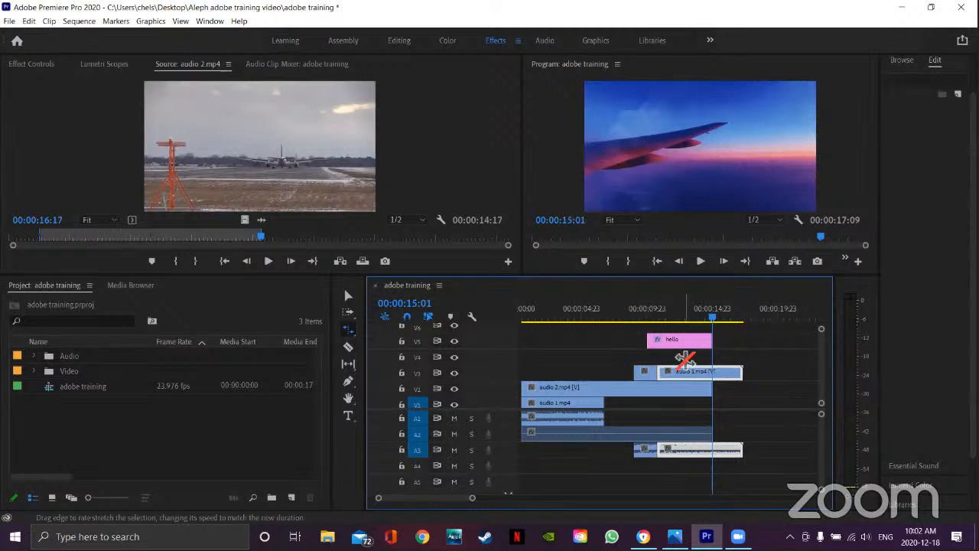
- Rate stretch the longer V3 audio 1.mp4 segment to end at 00:00:15:01 and play it back from near its start
drag(746, 376, 711, 375)
click(739, 374)
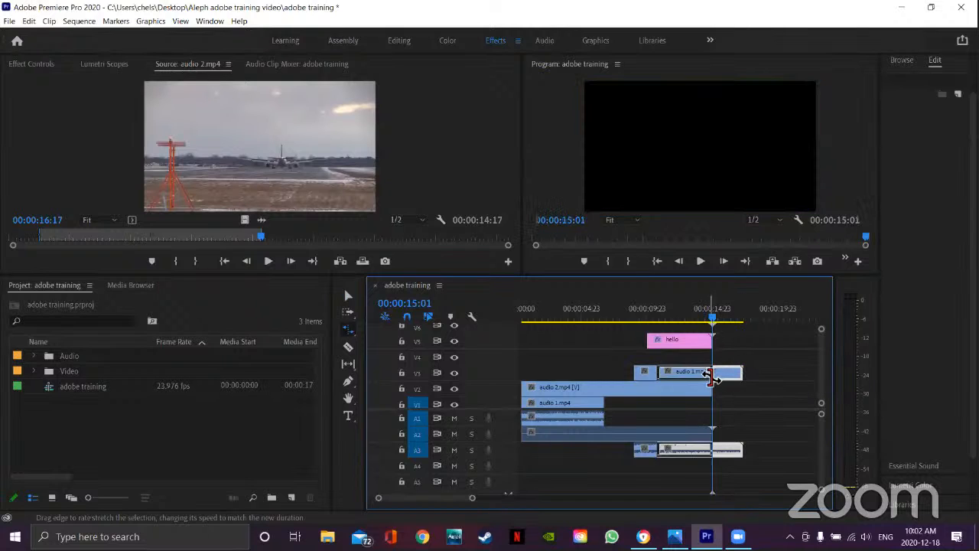
drag(713, 317, 657, 338)
key(space)
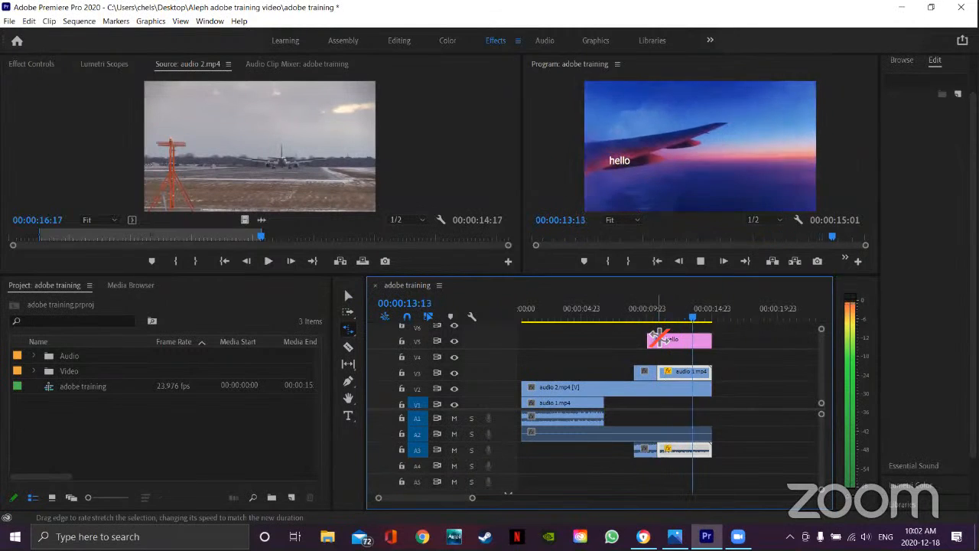
key(space)
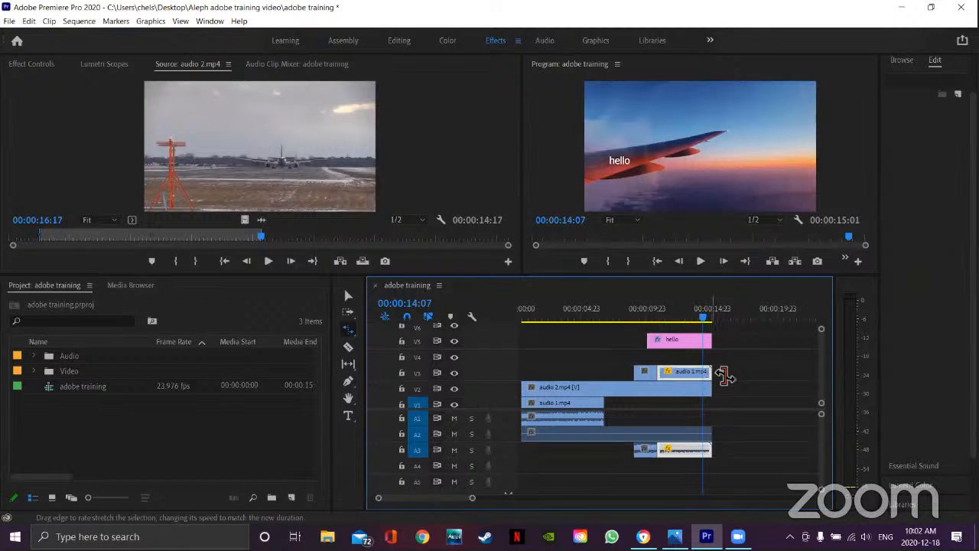
- Rate stretch the longer V3 segment out to 00:00:18:19, then undo both rate stretches
drag(724, 375, 760, 373)
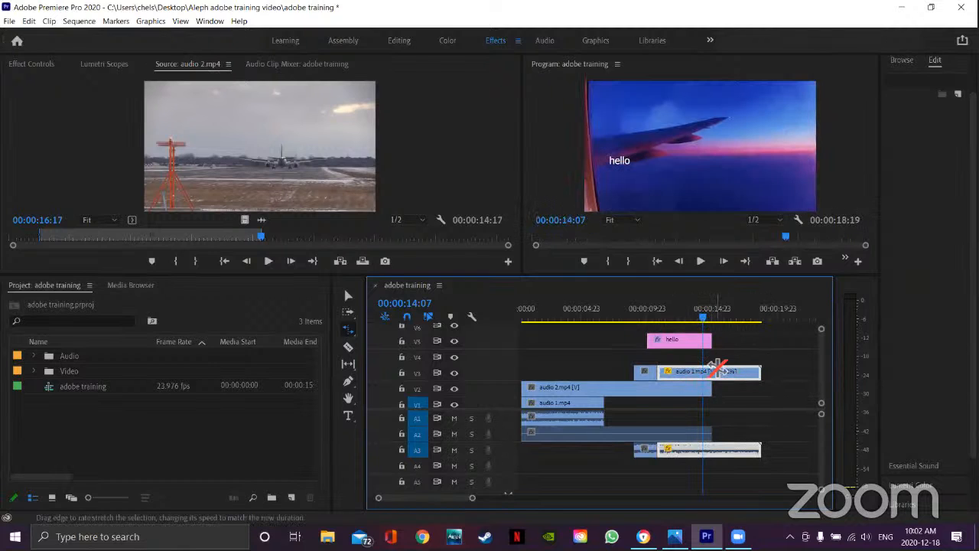
key(ctrl+z)
key(ctrl+z)
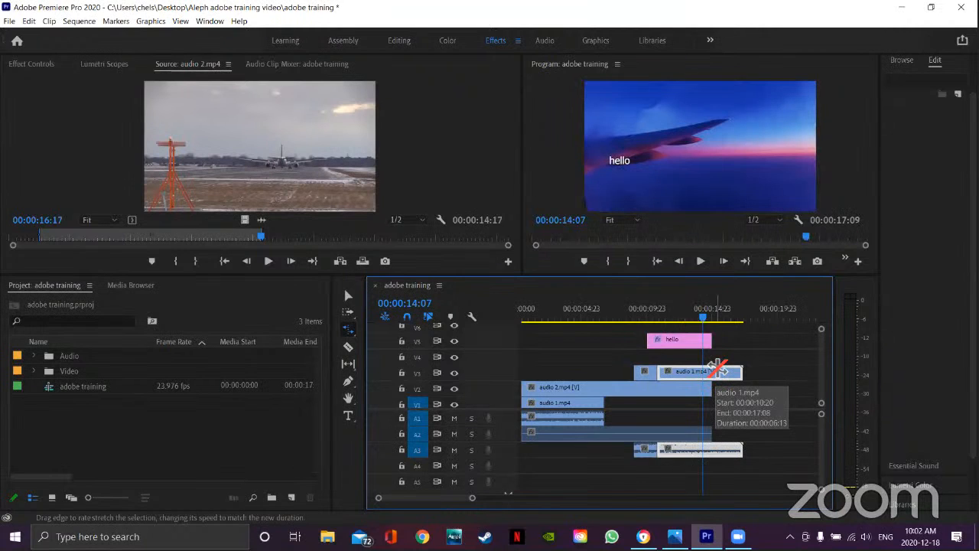
- Rate stretch the longer V3 audio 1.mp4 segment to end at the 00:00:13:11 playhead, and undo the stretch
key(v)
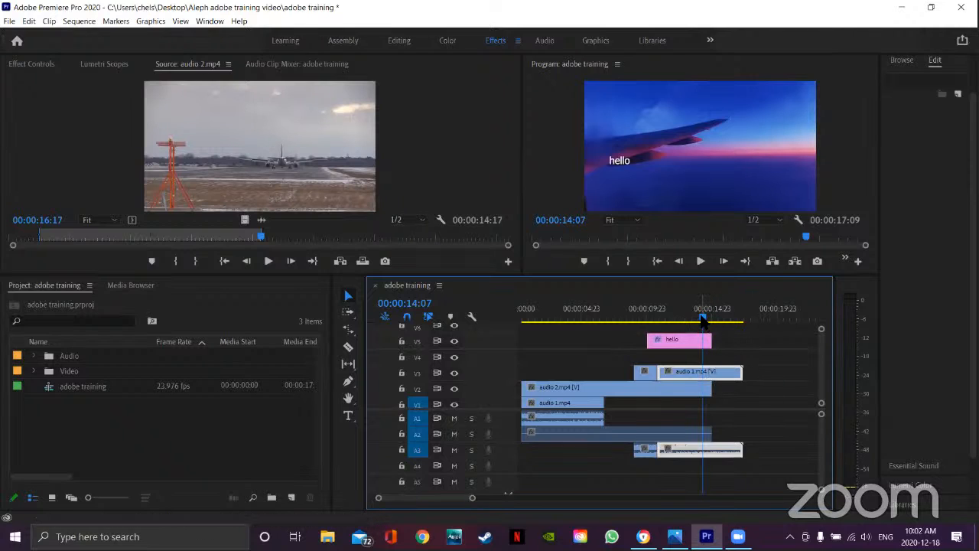
mouse_move(702, 320)
mouse_down()
mouse_move(605, 316)
mouse_move(690, 317)
mouse_up()
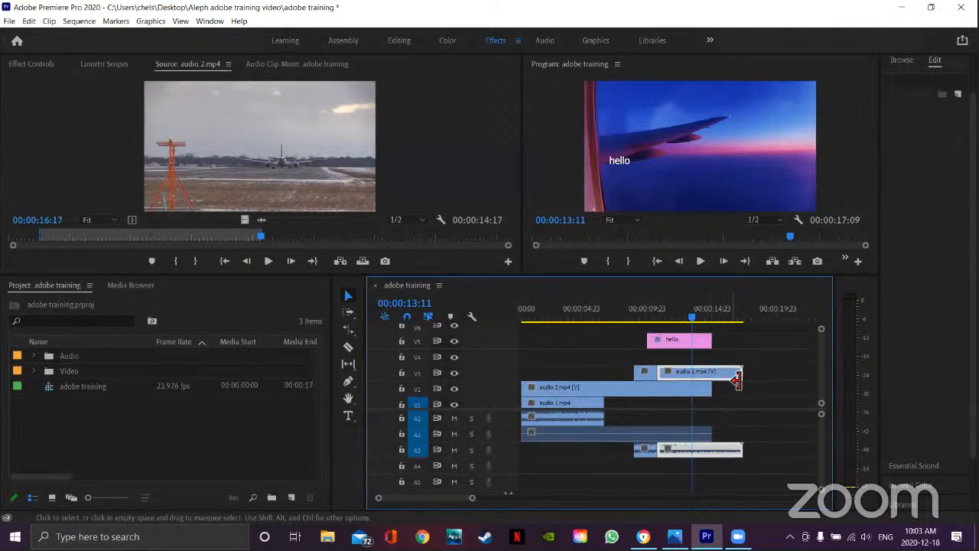
key(r)
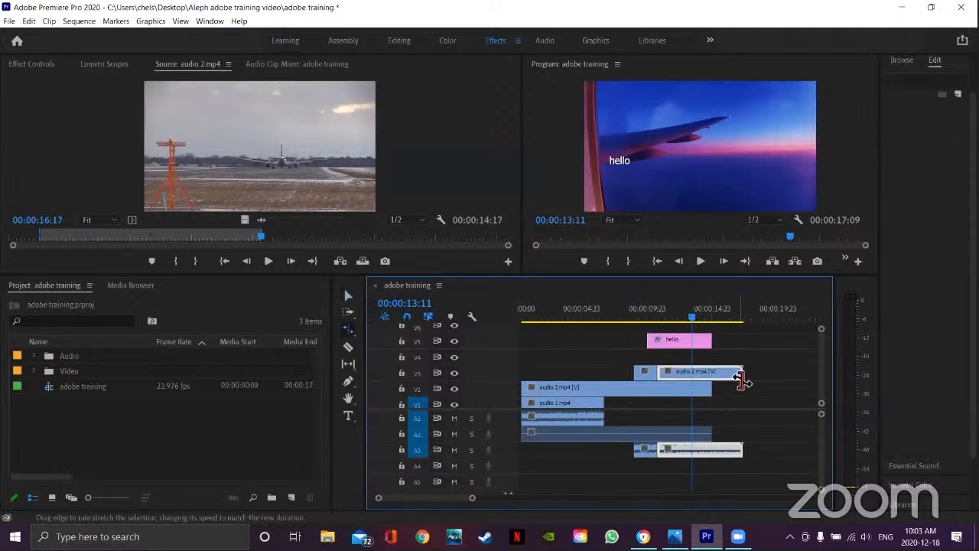
click(701, 374)
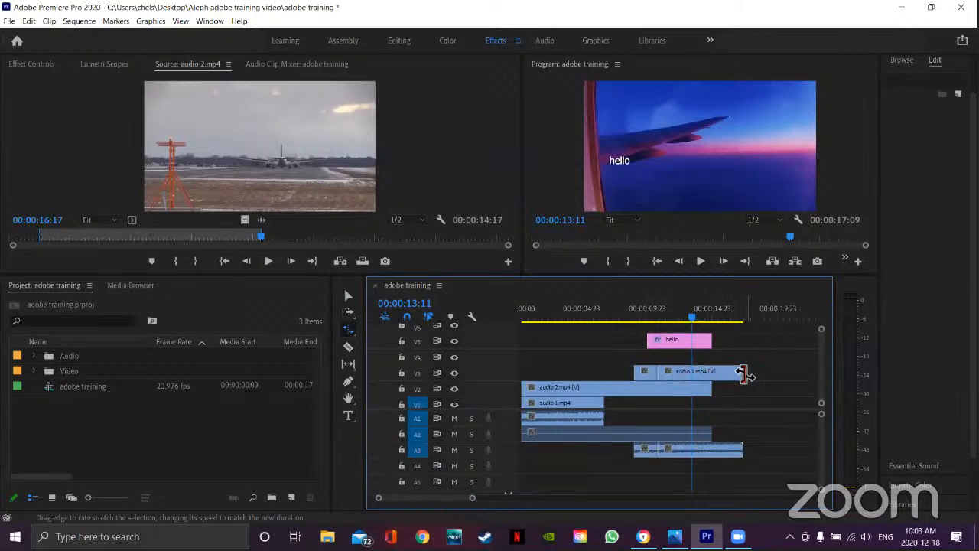
drag(740, 375, 691, 373)
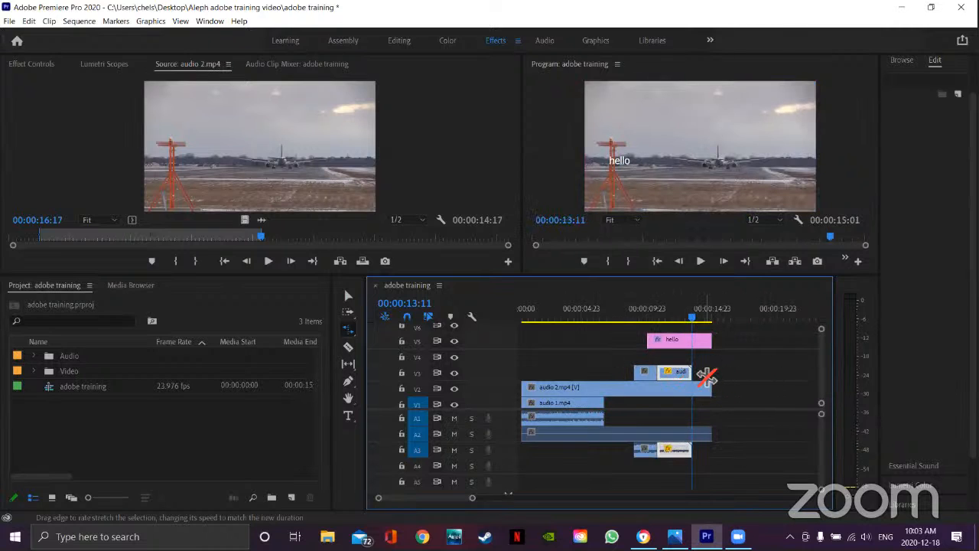
key(ctrl+z)
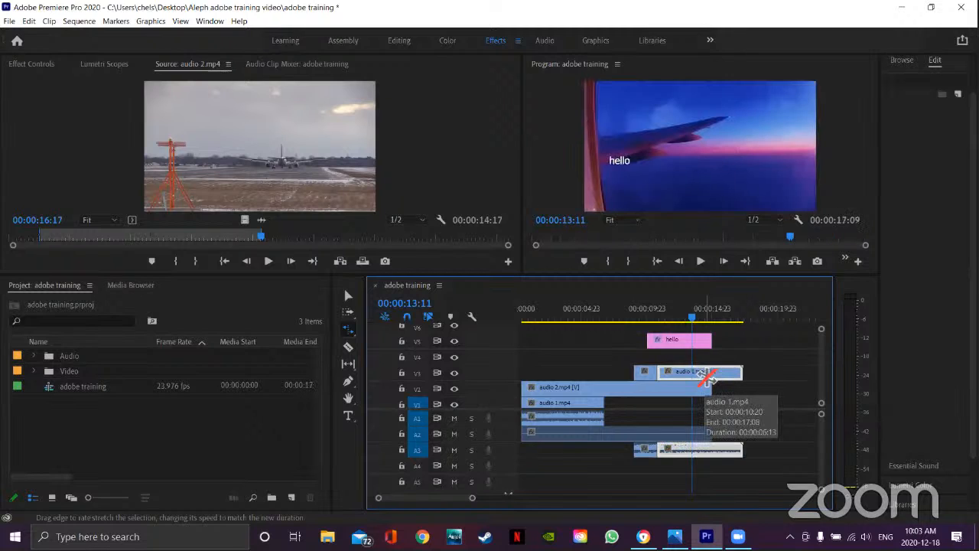
- Check the Clip Speed / Duration settings of the longer V3 audio 1.mp4 segment without changing them
key(v)
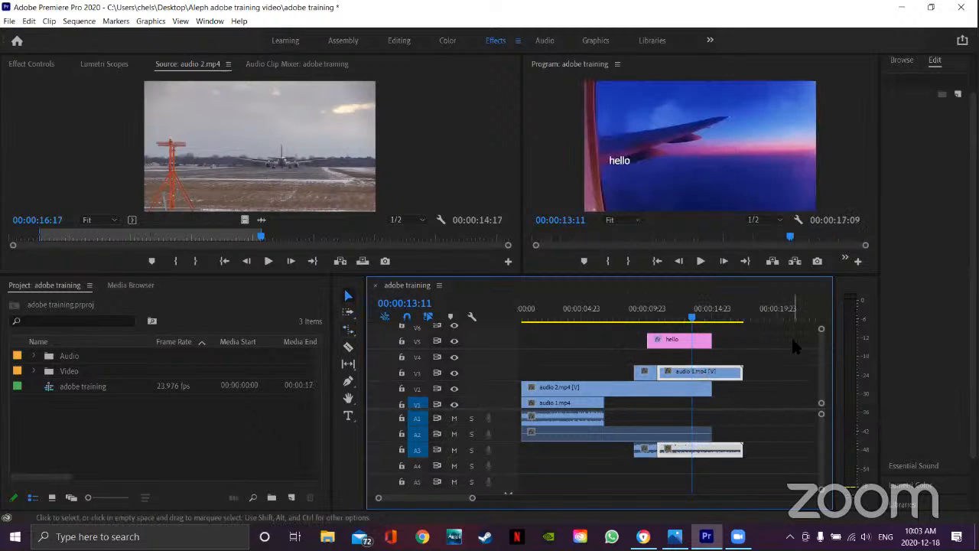
key(ctrl+r)
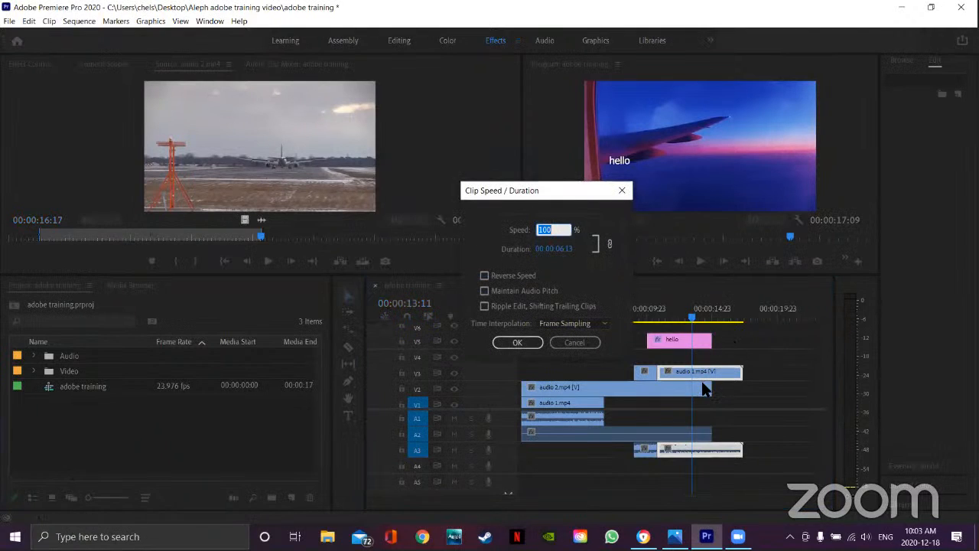
click(574, 343)
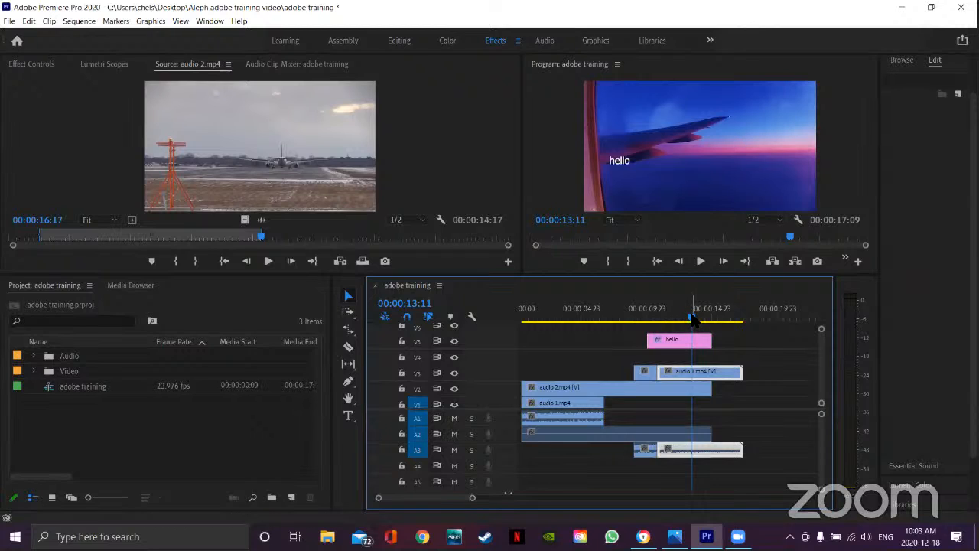
- Play the sequence from the start to 00:00:06:22, adding three markers during playback between about 3 and 6 seconds
drag(693, 320, 492, 329)
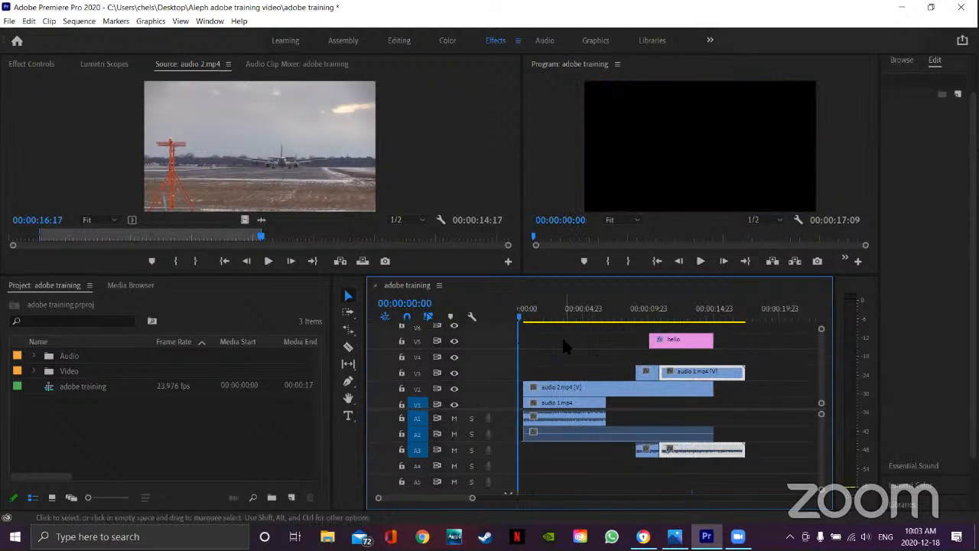
key(space)
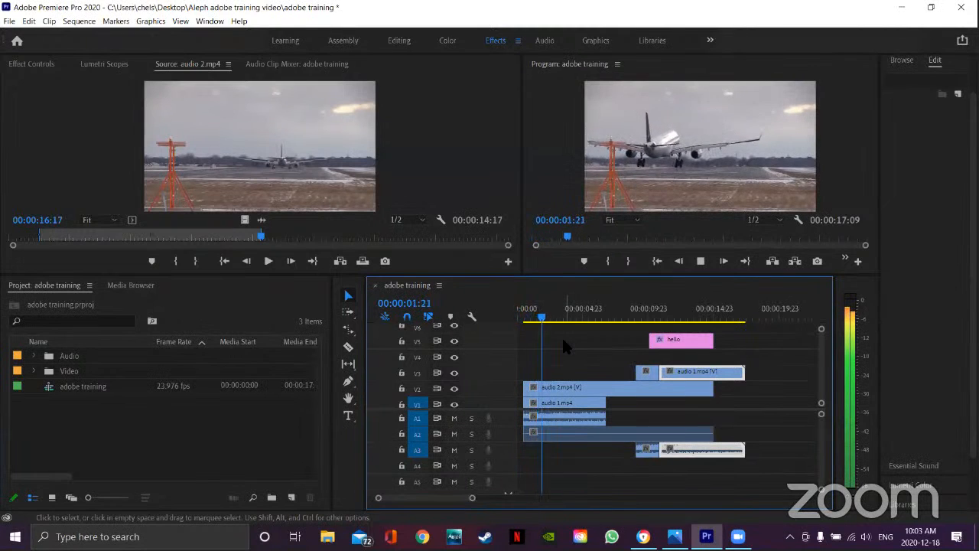
key(space)
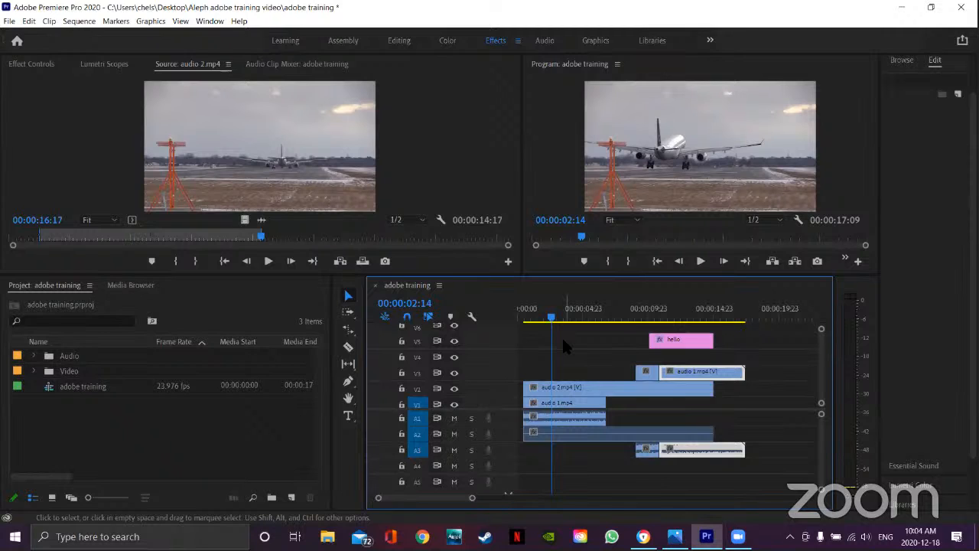
key(space)
key(m)
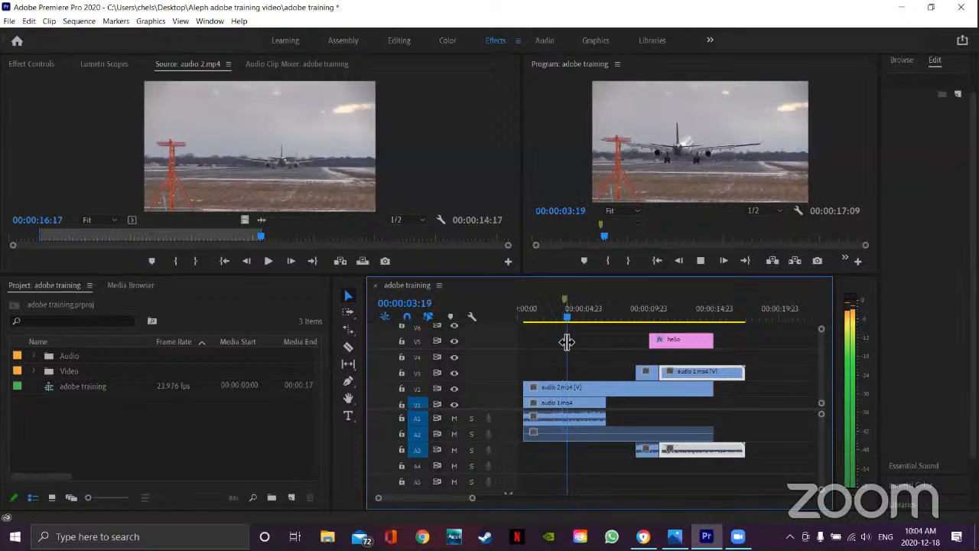
key(m)
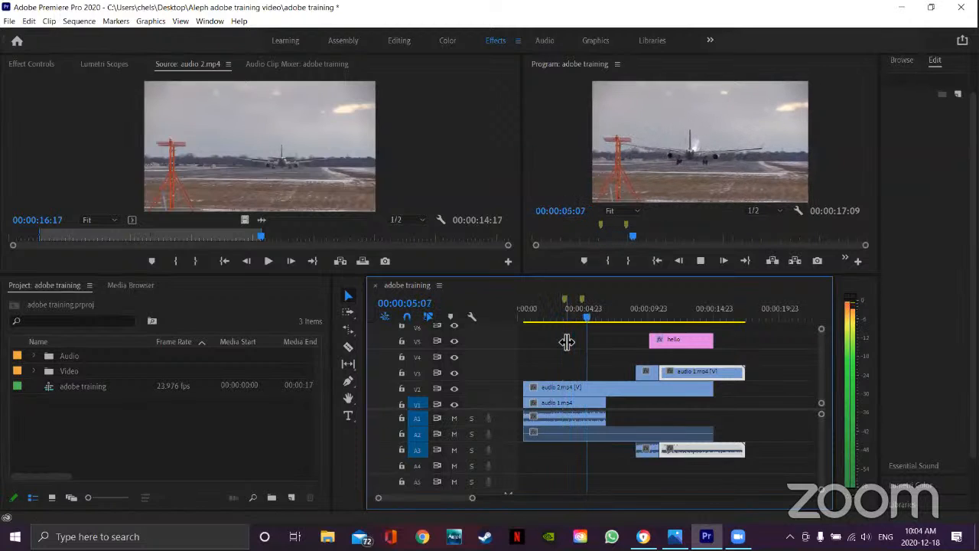
key(m)
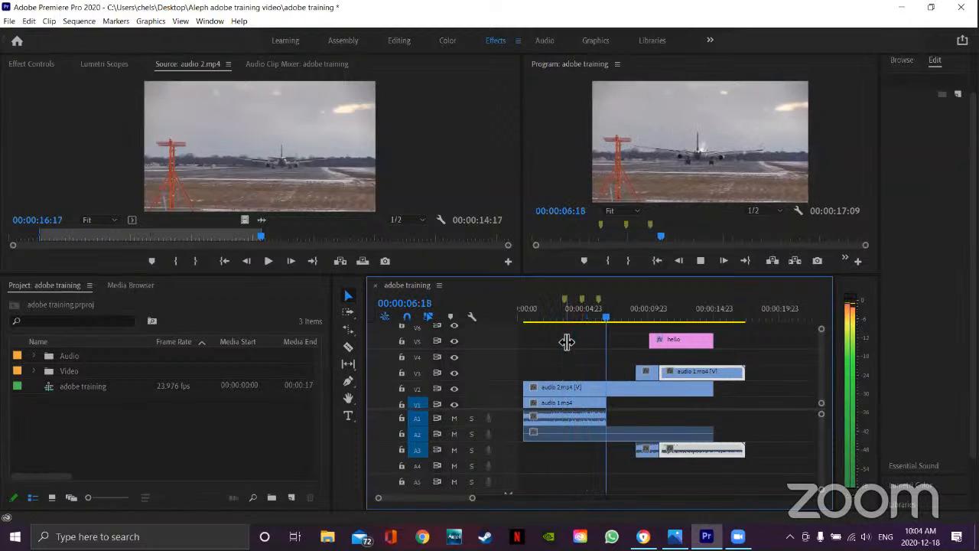
key(space)
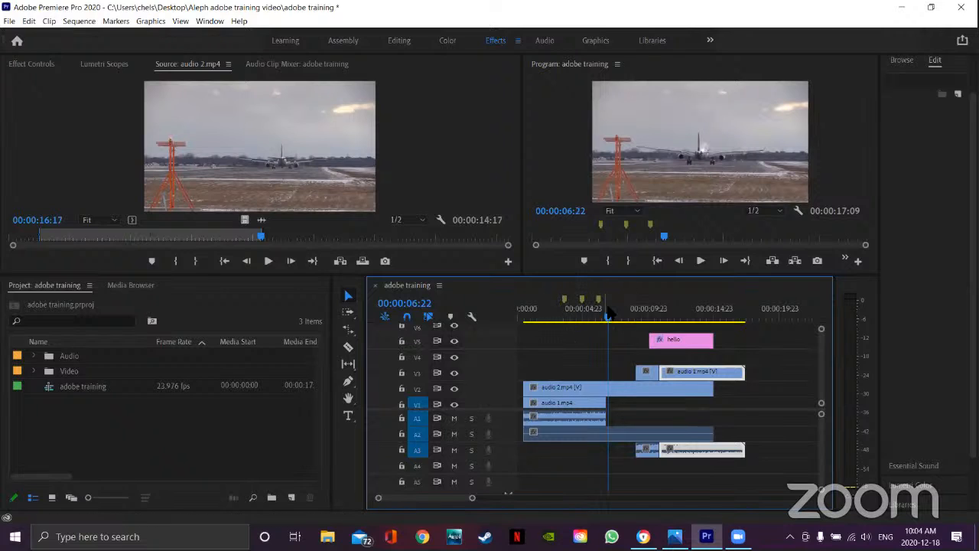
- Rate stretch the V2 audio 2.mp4 clip to end at the third marker, undo the stretch, and return to the Selection tool
drag(608, 319, 597, 323)
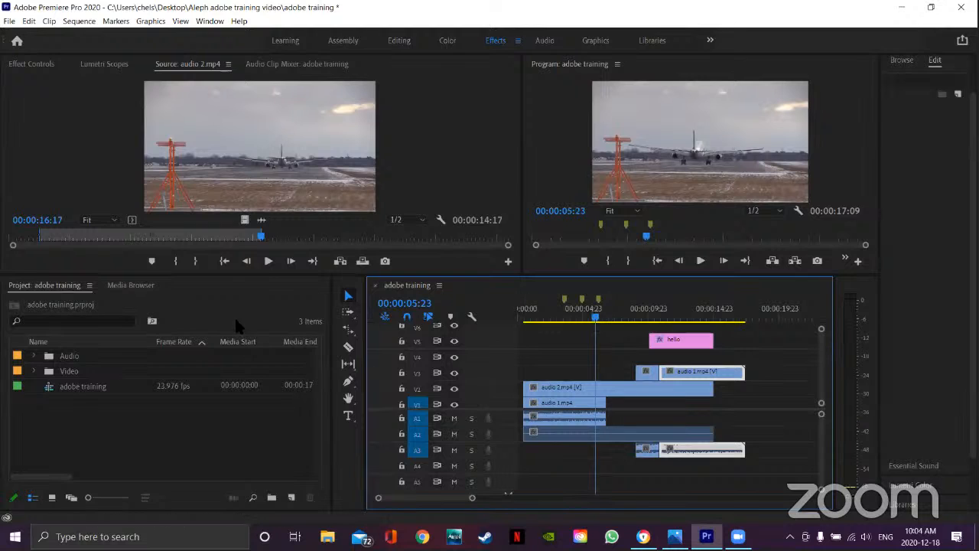
click(348, 348)
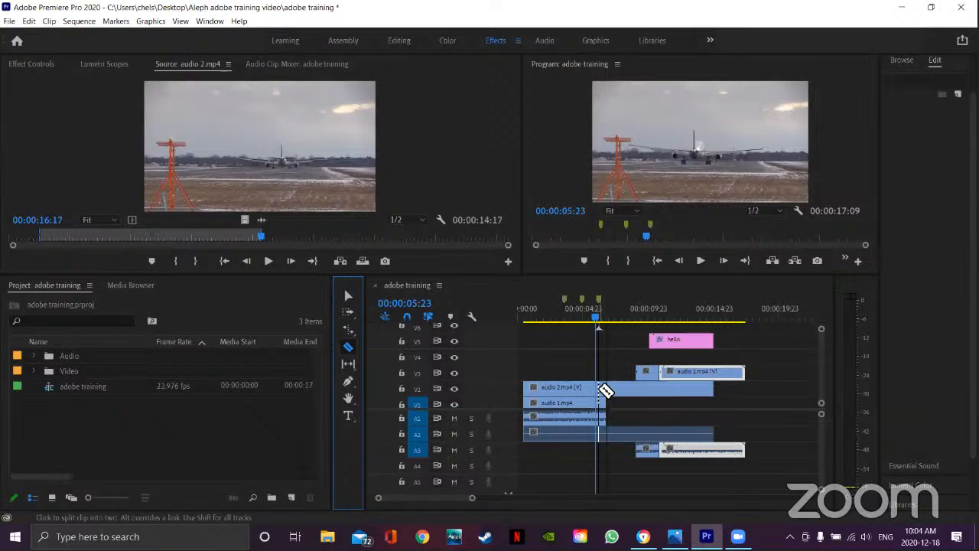
key(r)
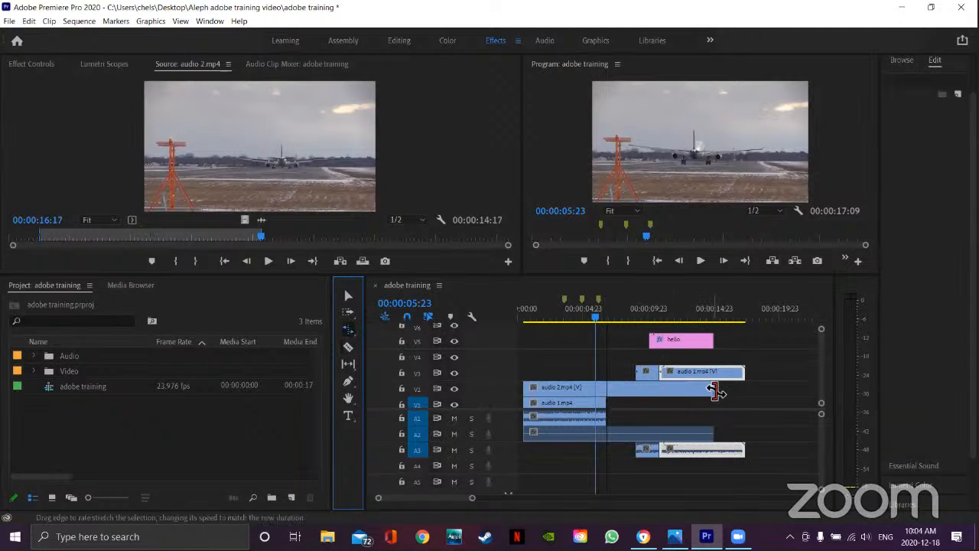
click(712, 393)
drag(711, 392, 599, 392)
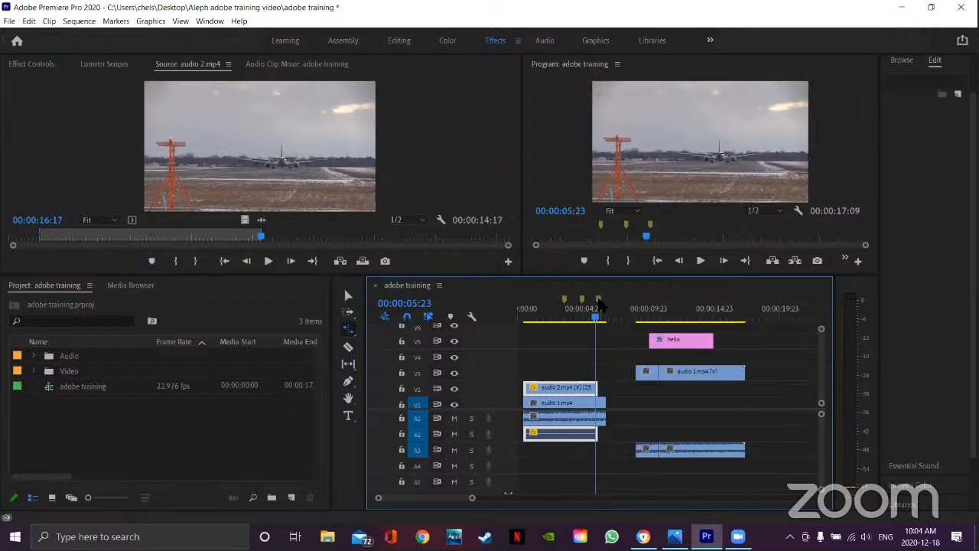
key(ctrl+z)
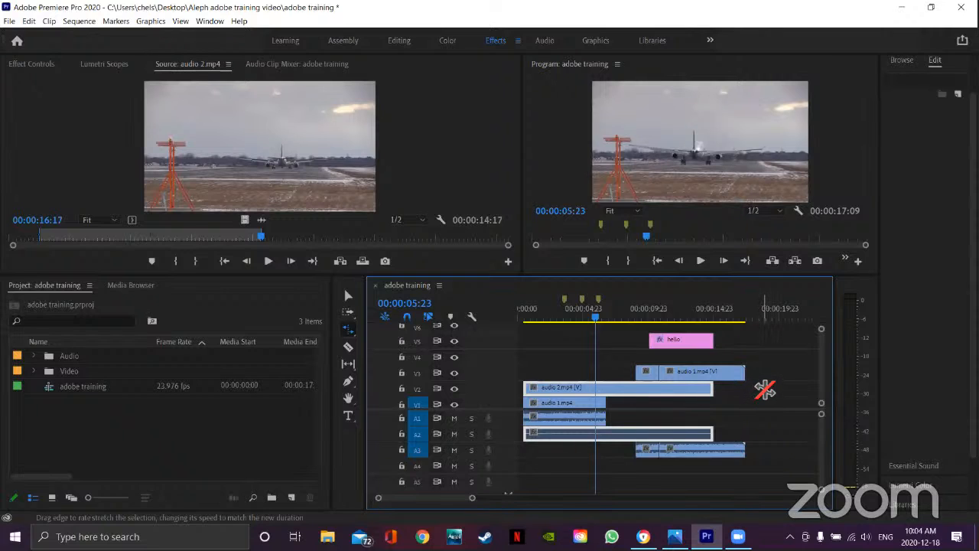
key(v)
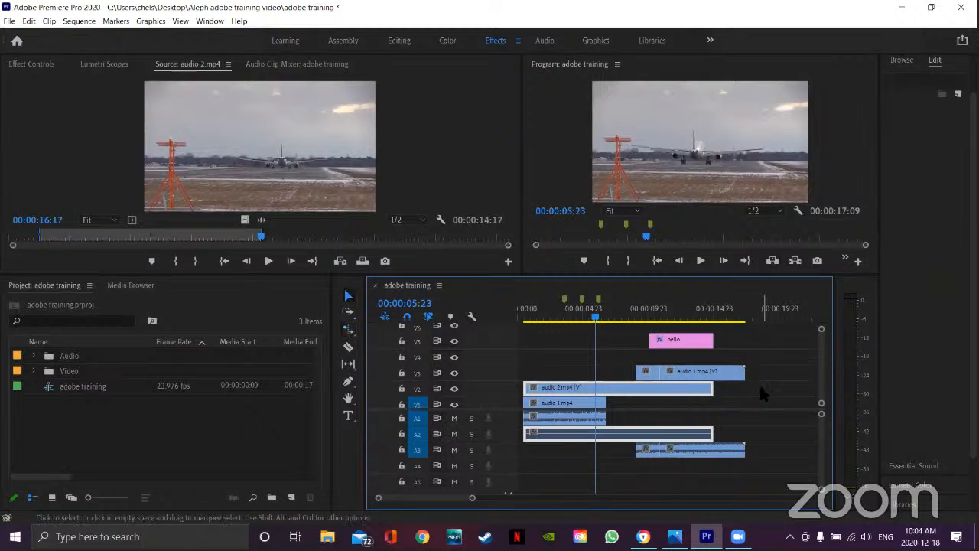
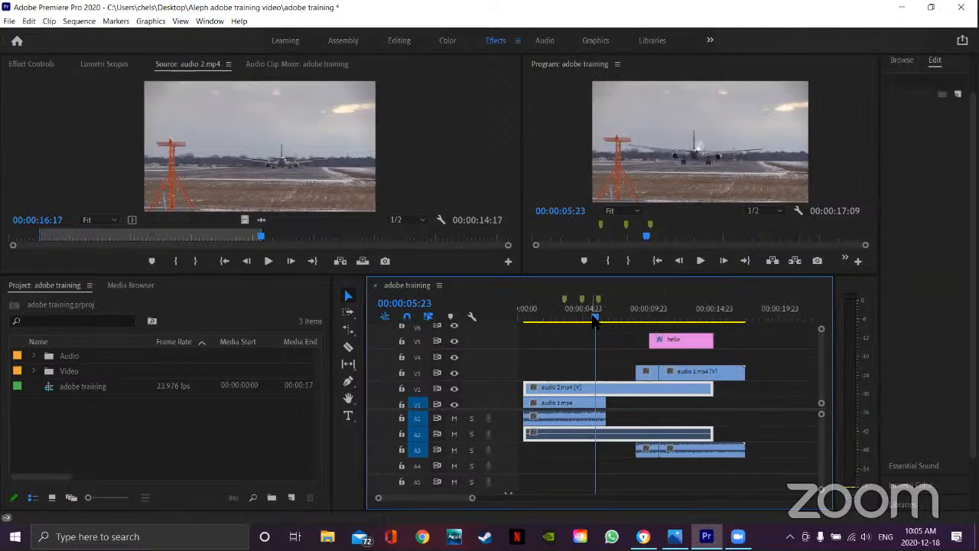
- Test playhead movement and timeline snapping around the third marker, and return the playhead to 00:00:00:06
mouse_move(595, 319)
mouse_down()
mouse_move(604, 325)
mouse_move(580, 330)
mouse_move(598, 329)
mouse_up()
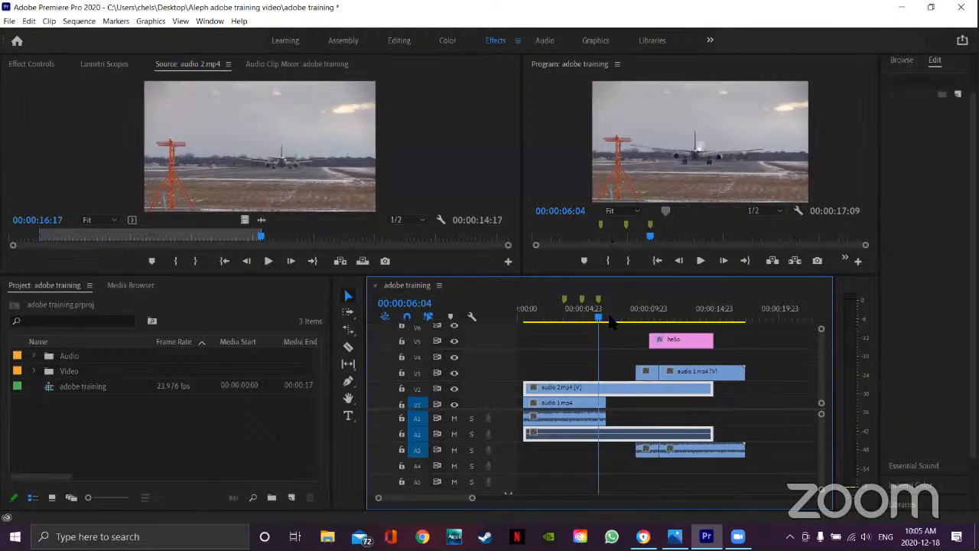
mouse_move(603, 320)
mouse_down()
mouse_move(560, 325)
mouse_move(598, 324)
mouse_up()
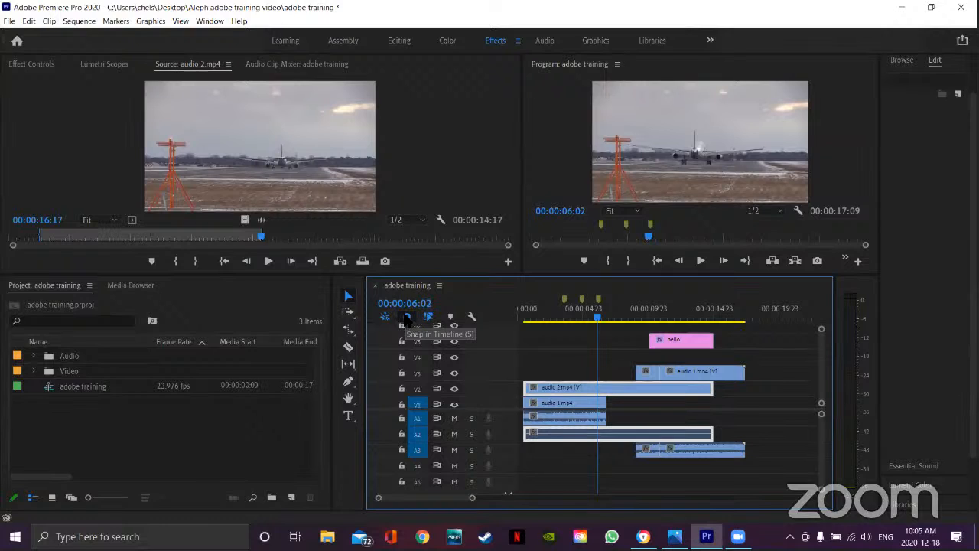
click(407, 317)
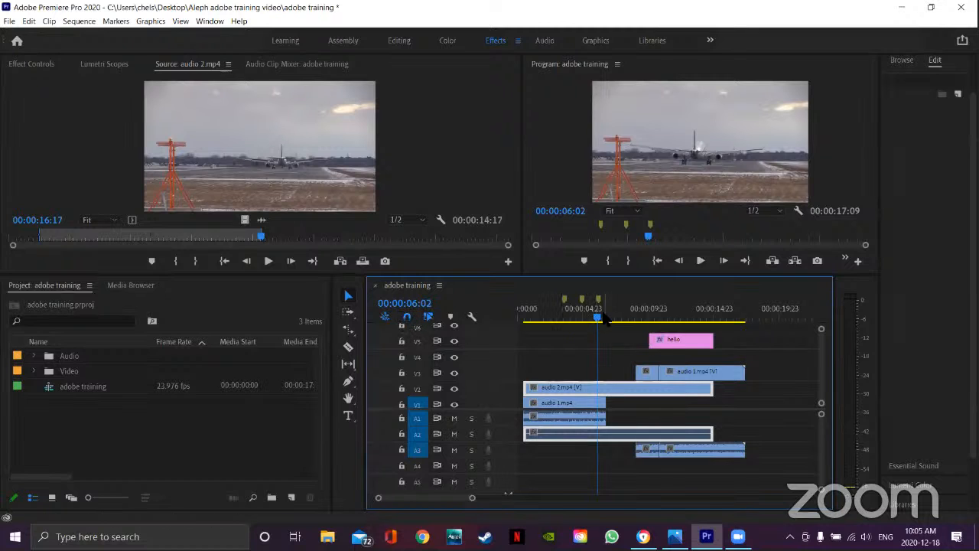
drag(596, 316, 520, 350)
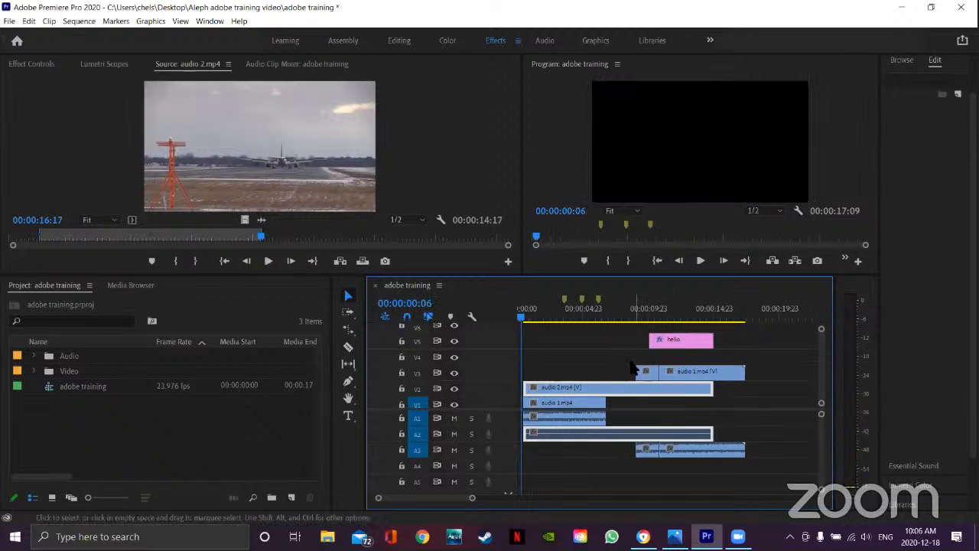
- Nudge the short V3 segment slightly earlier with snapping off, and snap it back against the longer segment with snapping on
drag(642, 374, 639, 373)
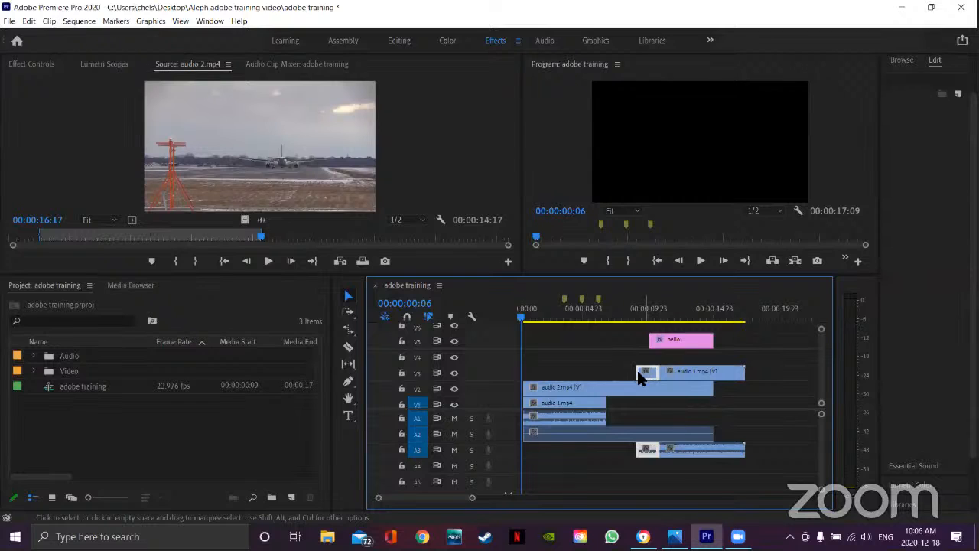
drag(640, 374, 645, 375)
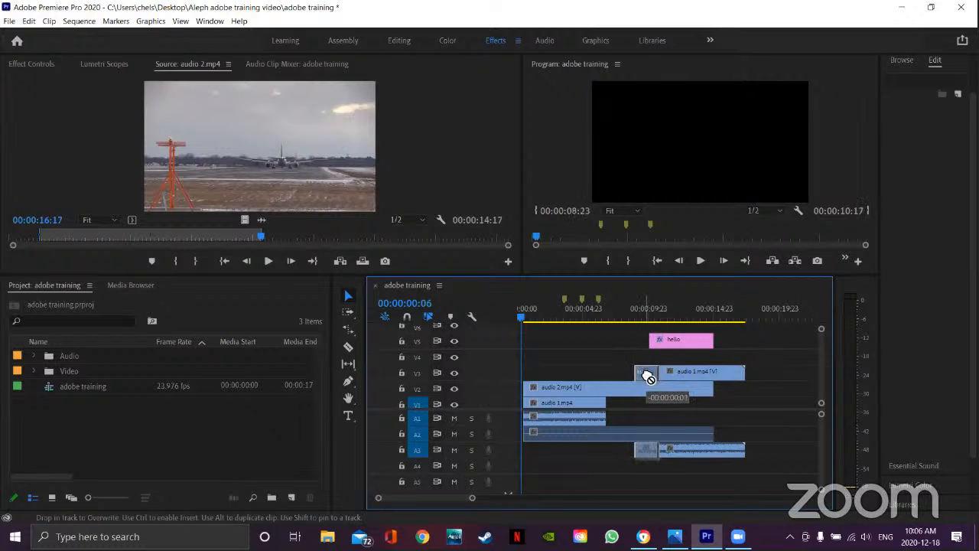
click(408, 319)
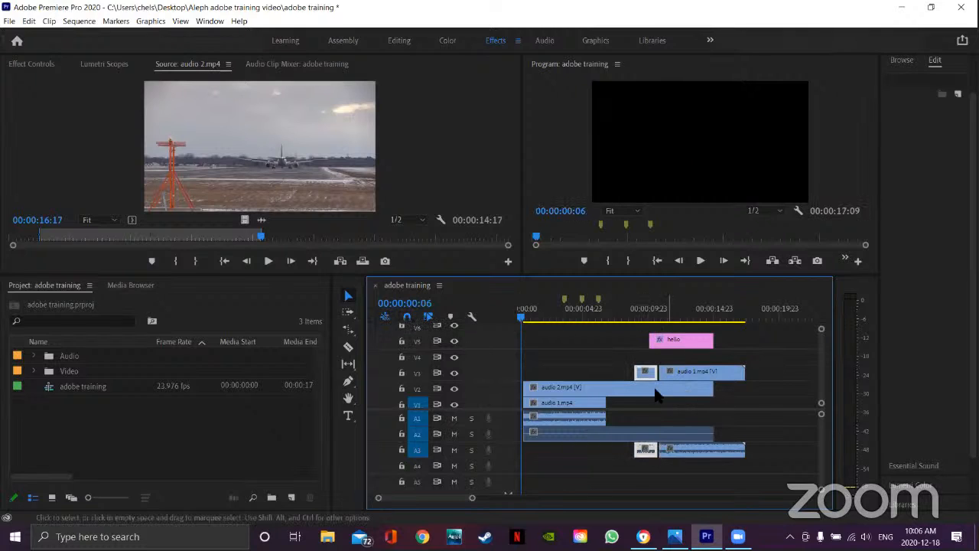
drag(645, 371, 650, 372)
- Split the V2 audio 2.mp4 clip with the Razor at about 00:00:07:17, and undo the cut
drag(520, 320, 562, 317)
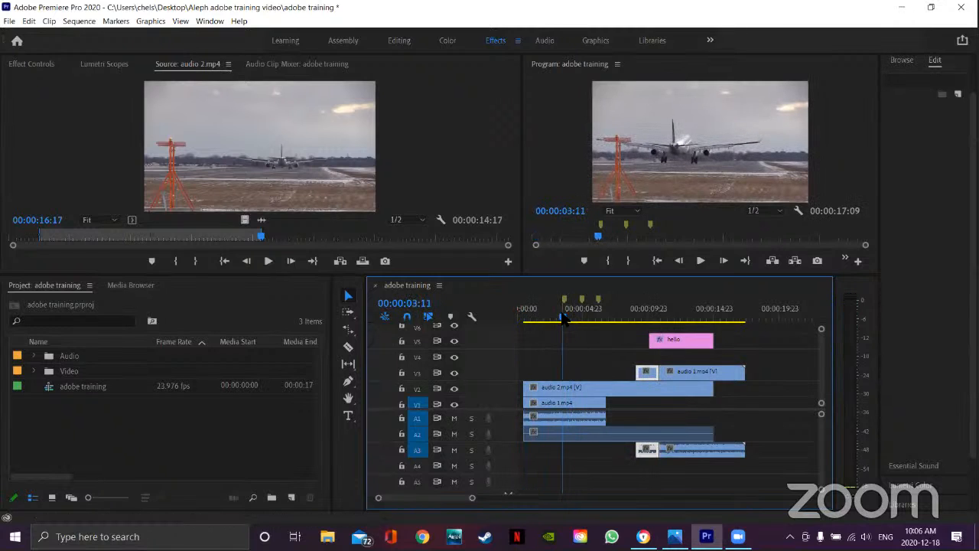
click(348, 347)
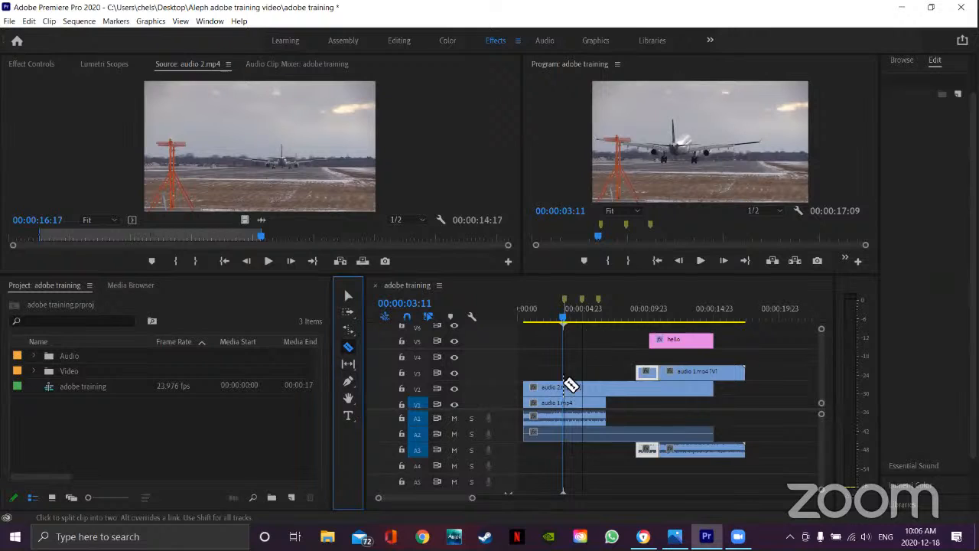
drag(563, 322, 618, 321)
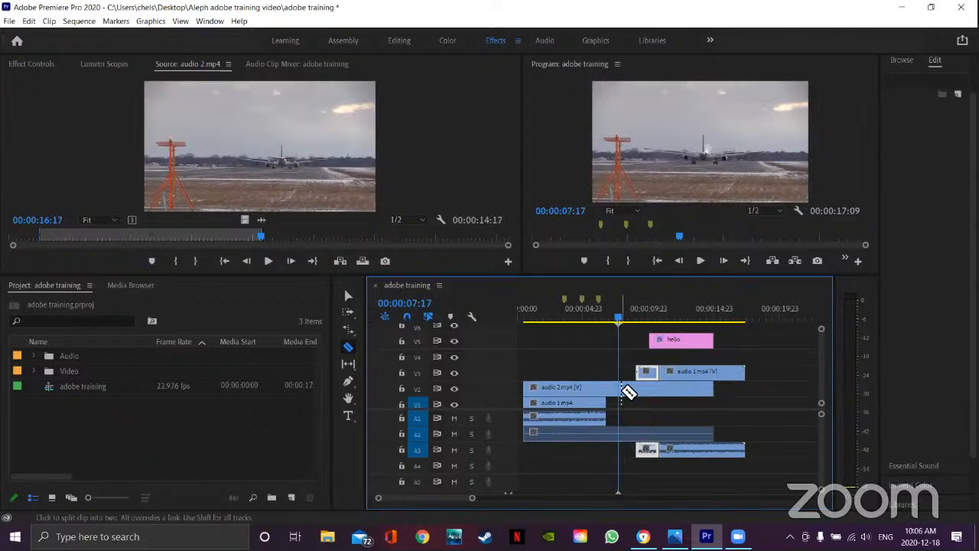
click(627, 389)
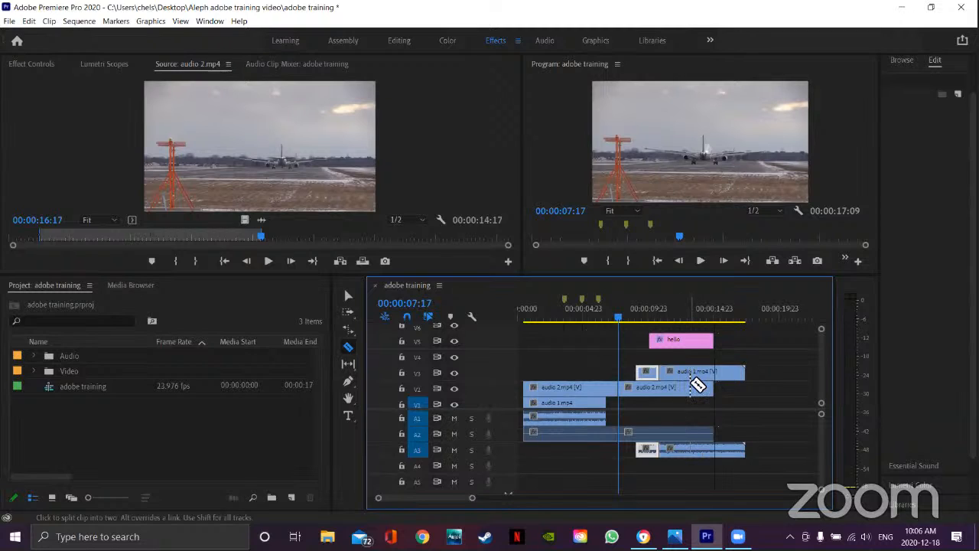
key(ctrl+z)
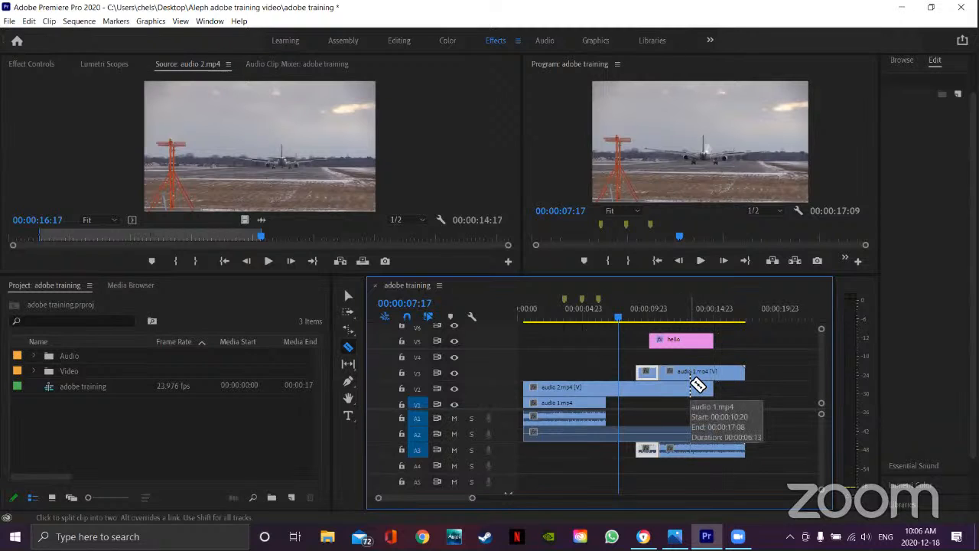
- Set the V2 audio 2.mp4 clip's scale to 115 and its position to 899, 548, with the playhead at 00:00:03:13
key(v)
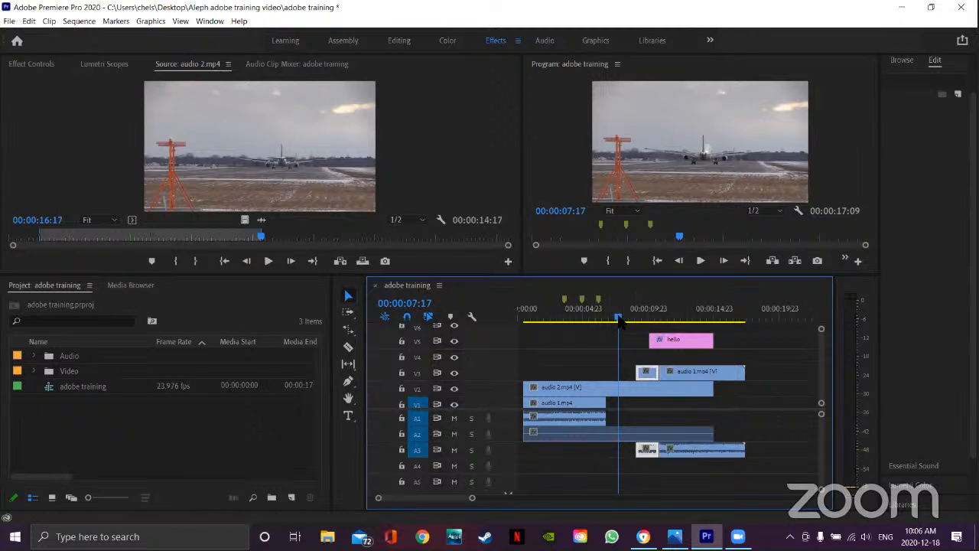
drag(620, 321, 579, 328)
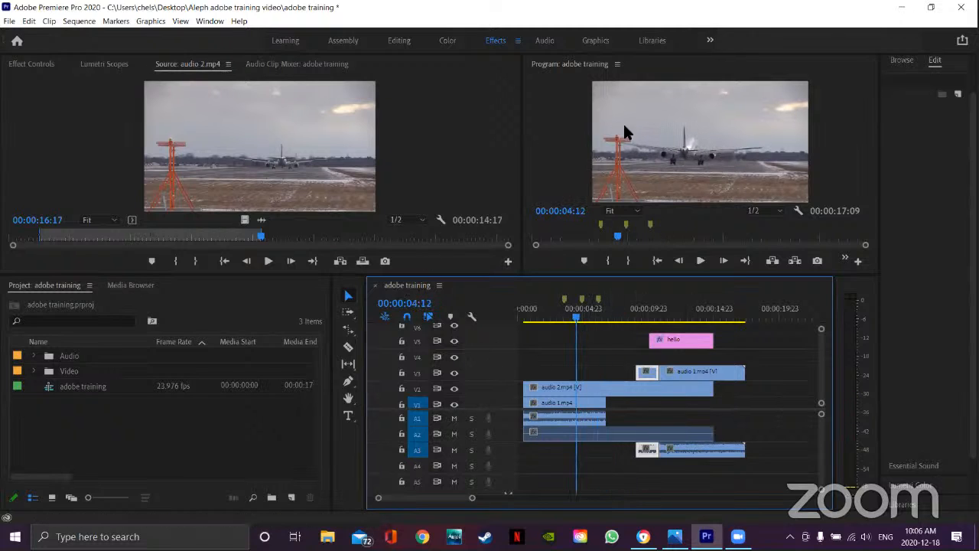
click(33, 66)
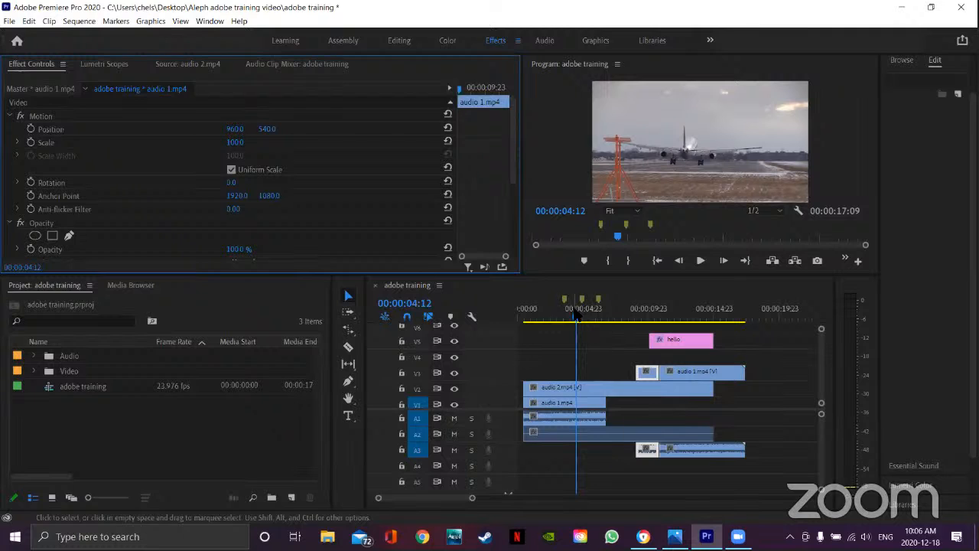
drag(575, 315, 564, 343)
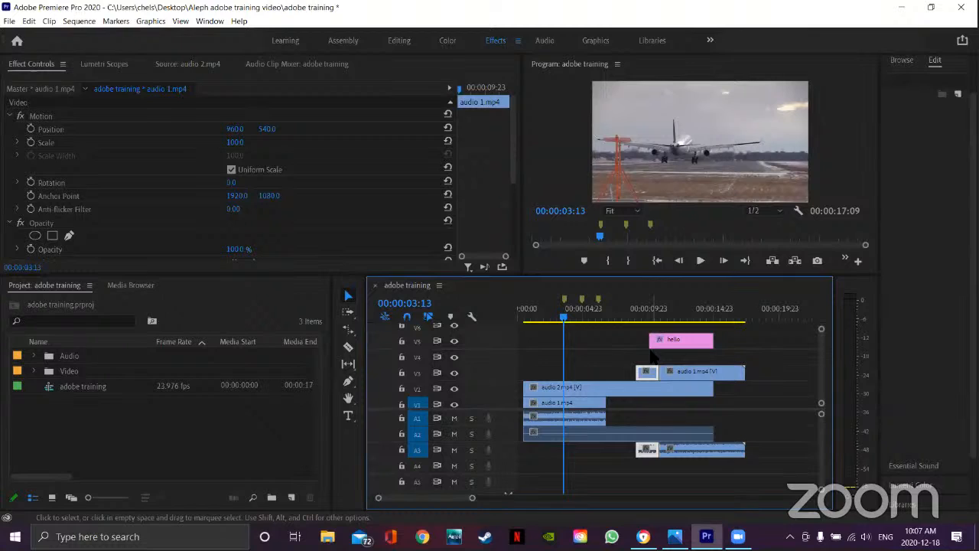
click(574, 386)
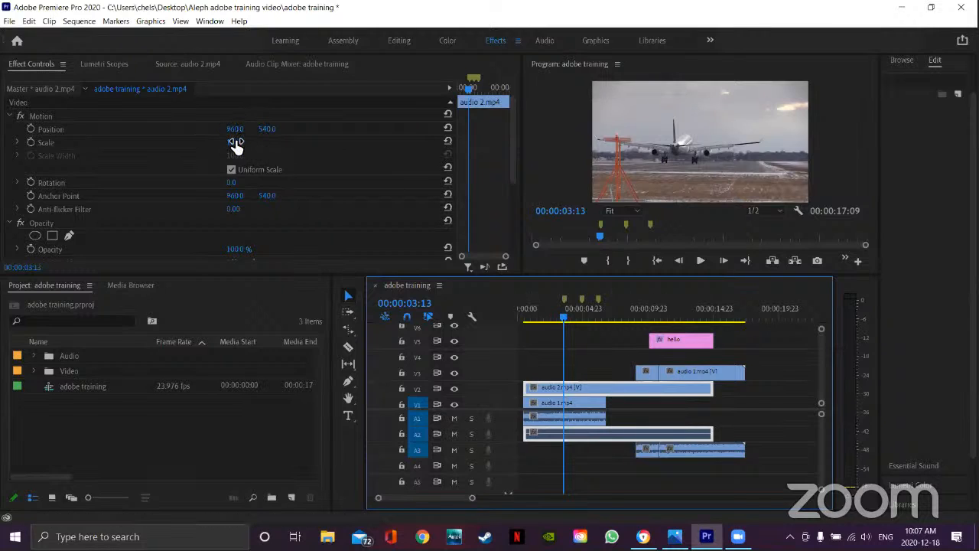
drag(235, 147, 276, 131)
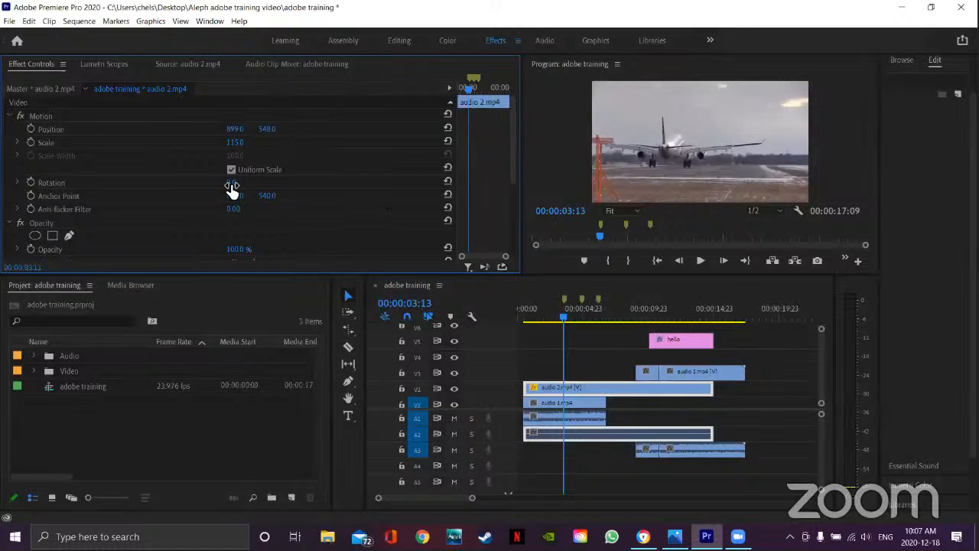
- Rotate the V2 audio 2.mp4 clip to 1.0° and look through its opacity and audio volume settings
mouse_move(230, 182)
mouse_down()
mouse_move(310, 182)
mouse_move(231, 182)
mouse_move(241, 183)
mouse_up()
scroll(316, 181, down, 5)
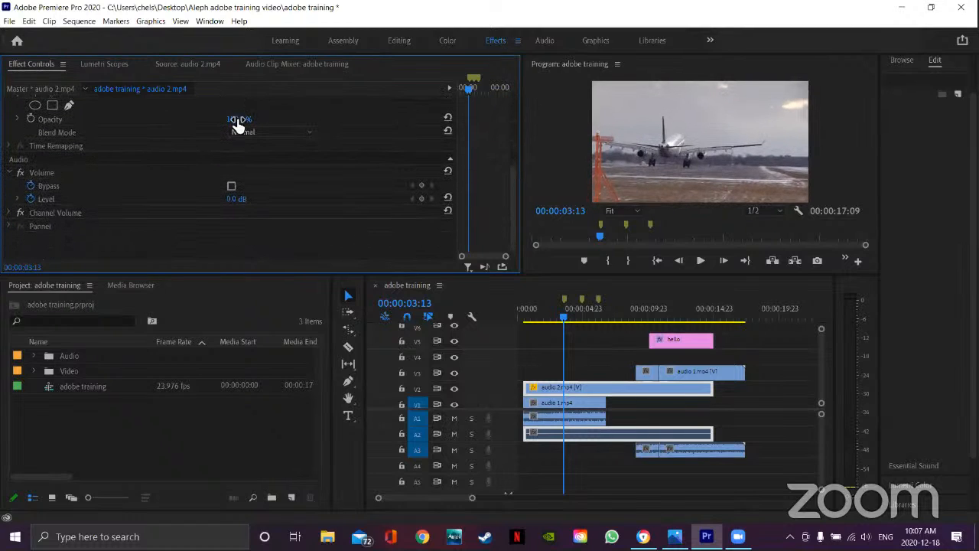
mouse_move(239, 120)
mouse_down()
mouse_move(221, 120)
mouse_move(247, 120)
mouse_up()
scroll(514, 200, up, 3)
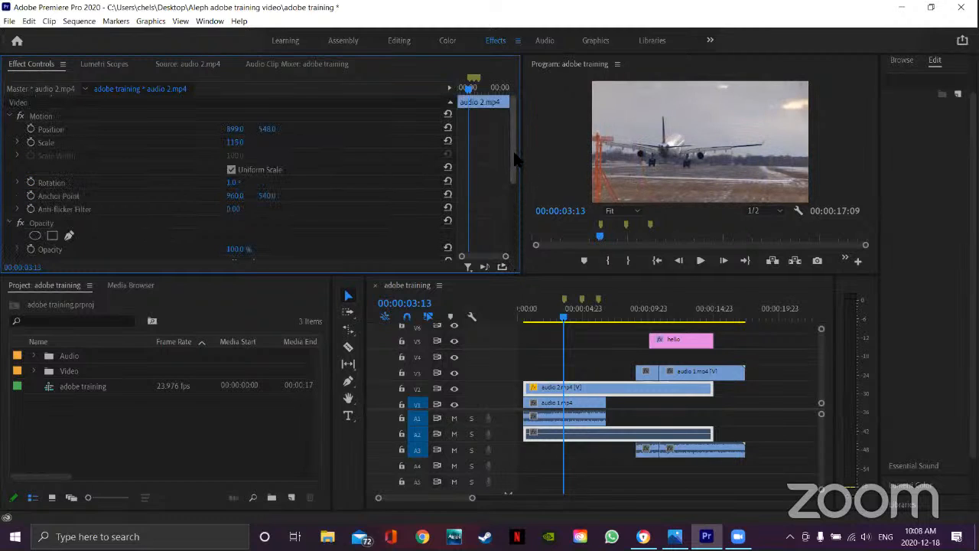
scroll(517, 159, down, 3)
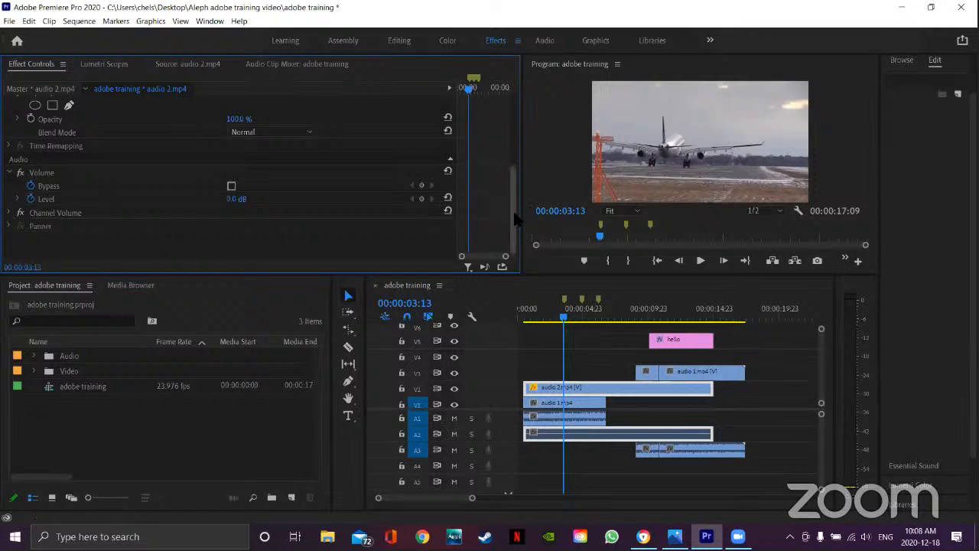
scroll(516, 216, up, 5)
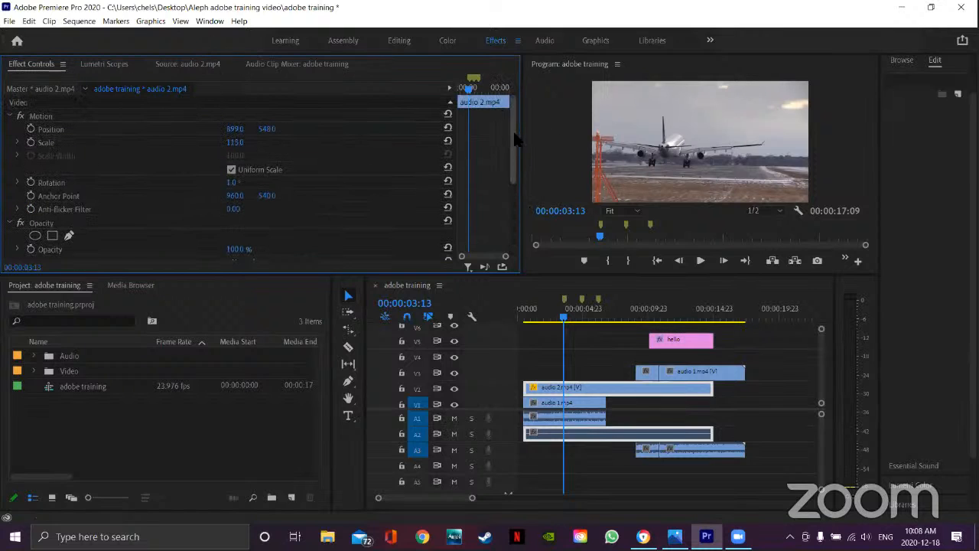
drag(514, 132, 496, 226)
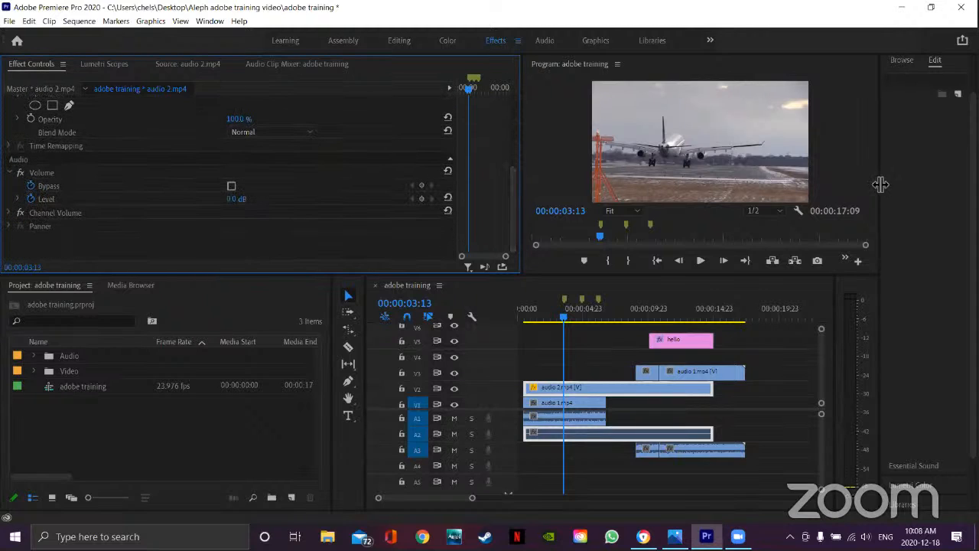
- Widen the Essential Graphics panel group, show the effects library and look through the Audio Effects categories
drag(795, 193, 829, 190)
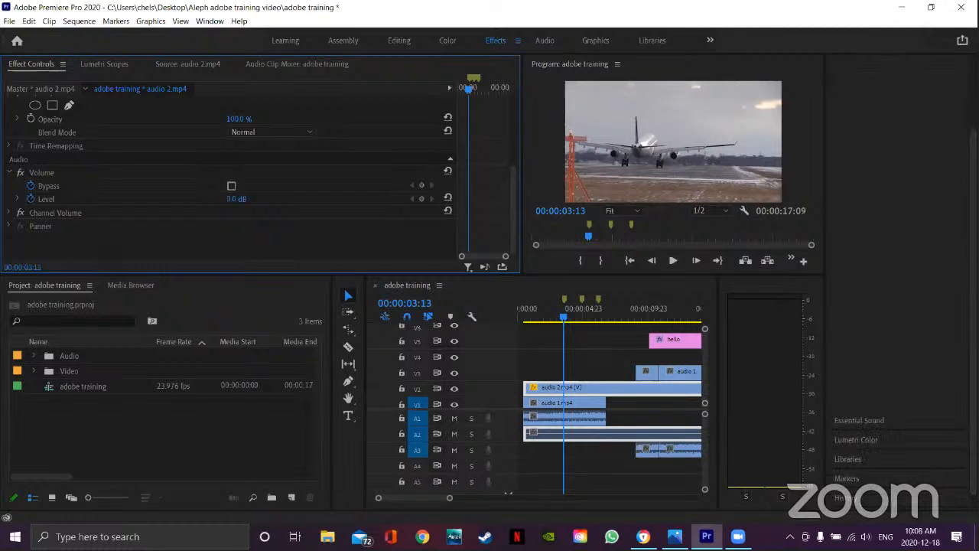
drag(974, 198, 974, 119)
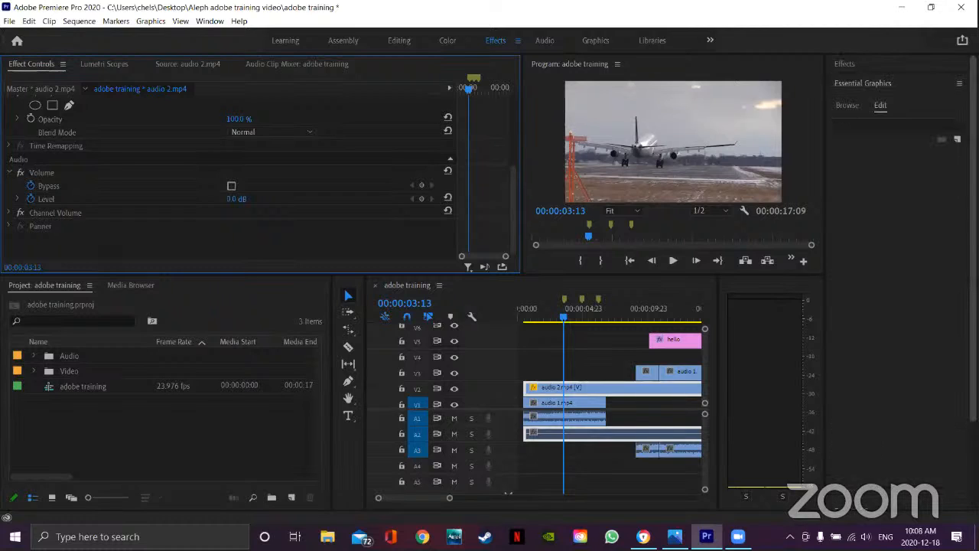
click(846, 64)
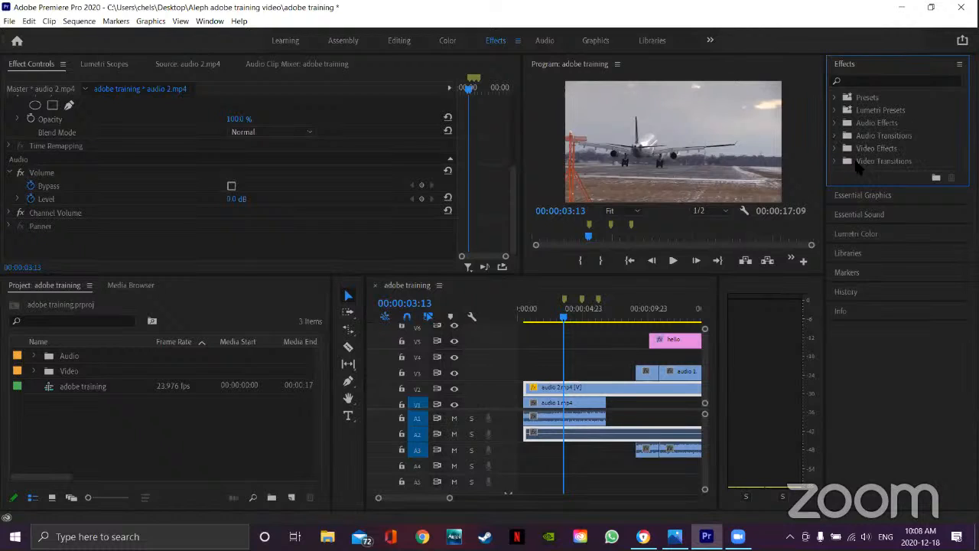
click(835, 123)
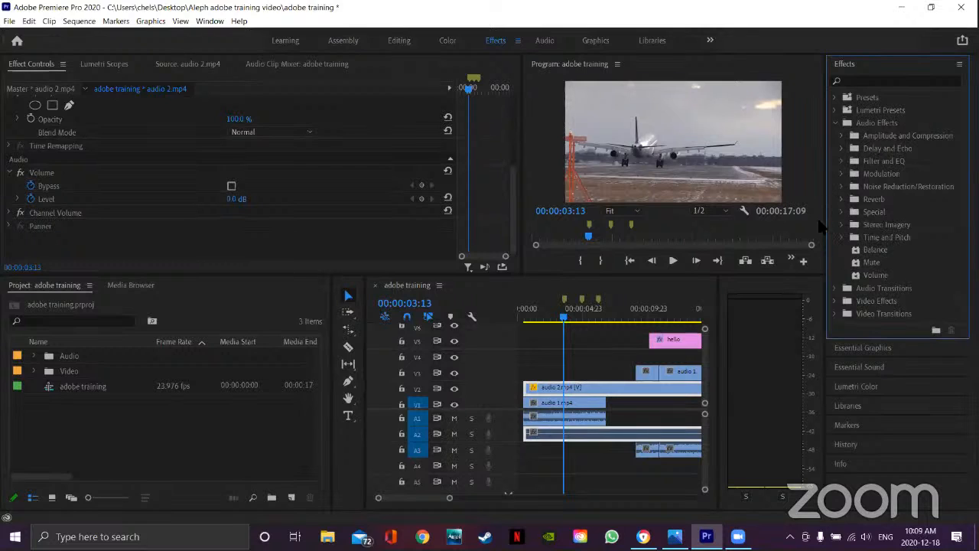
click(836, 123)
- Apply the Constant Power crossfade to the start of the audio 2.mp4 clip on A2
click(835, 135)
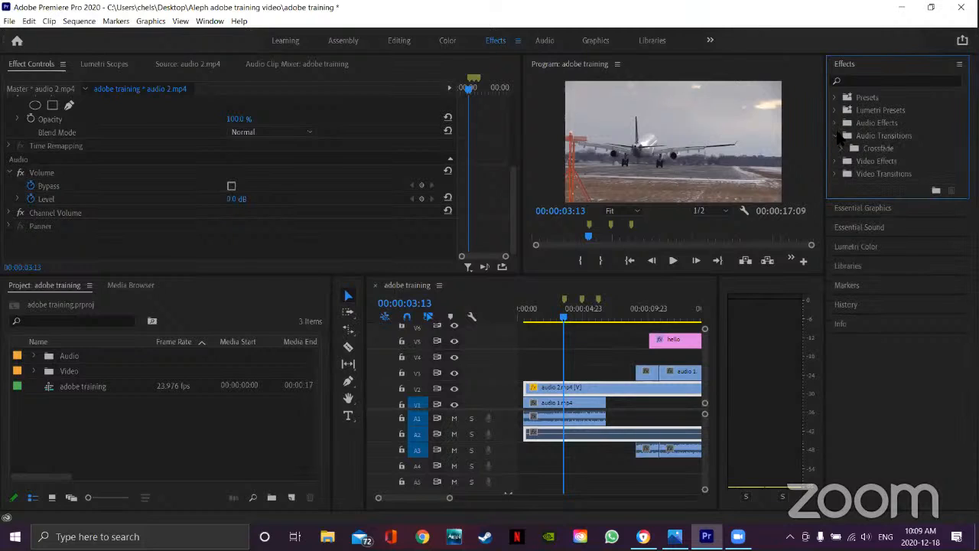
click(844, 150)
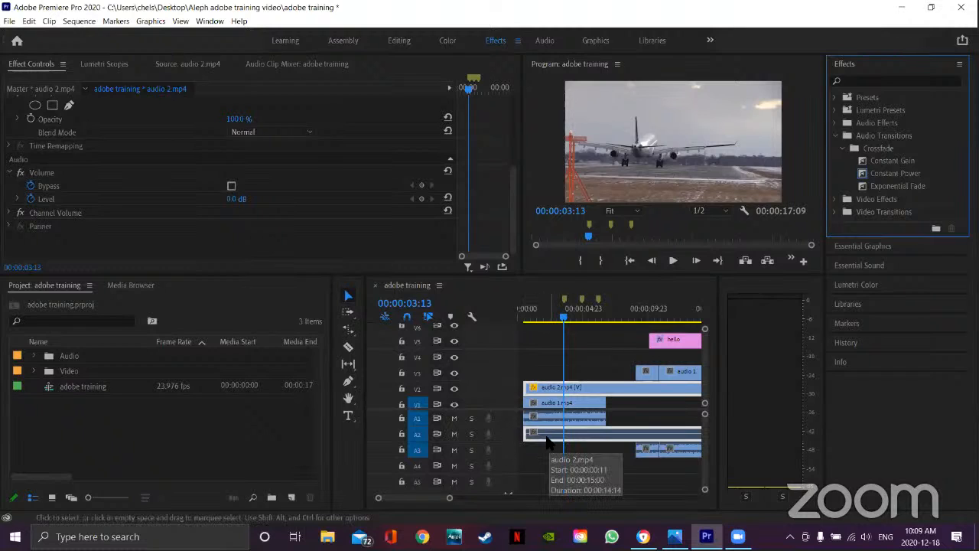
click(842, 148)
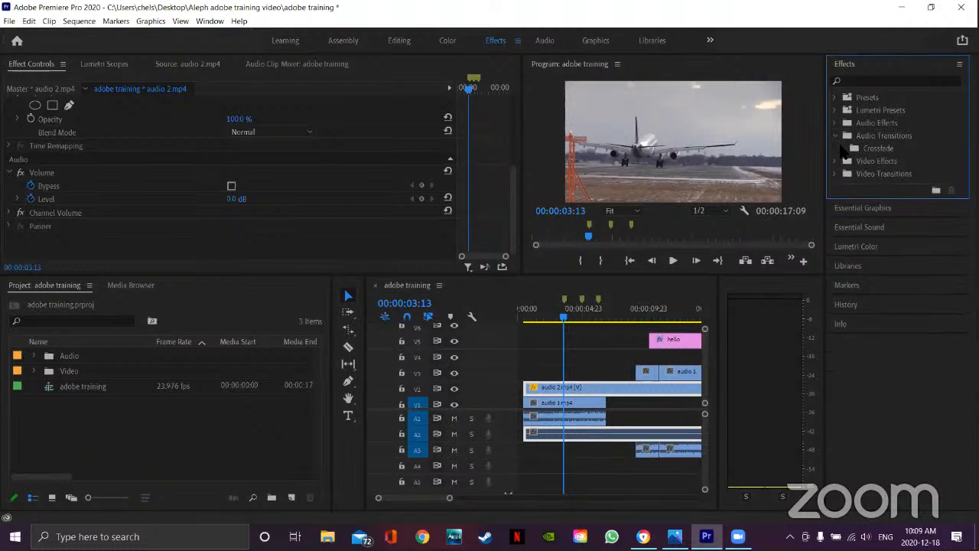
click(844, 149)
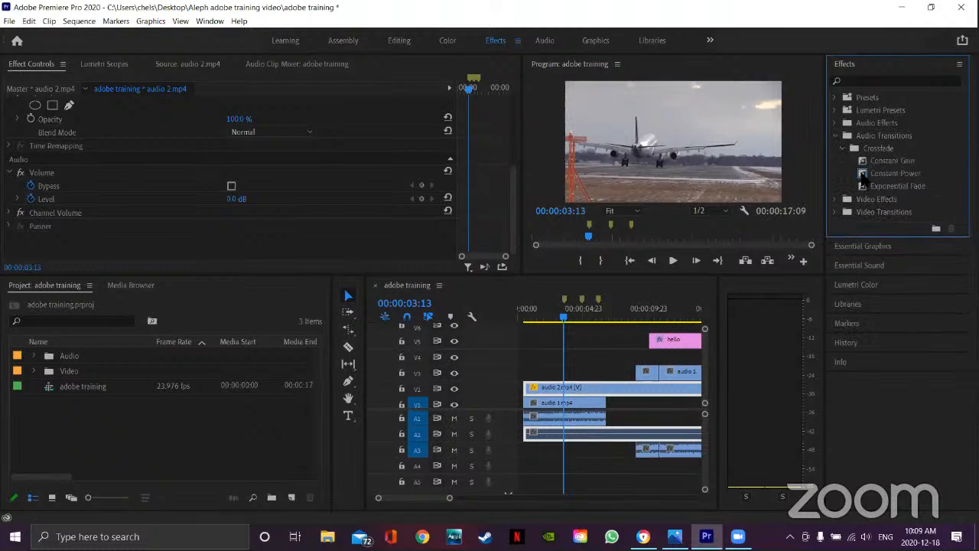
drag(863, 174, 526, 434)
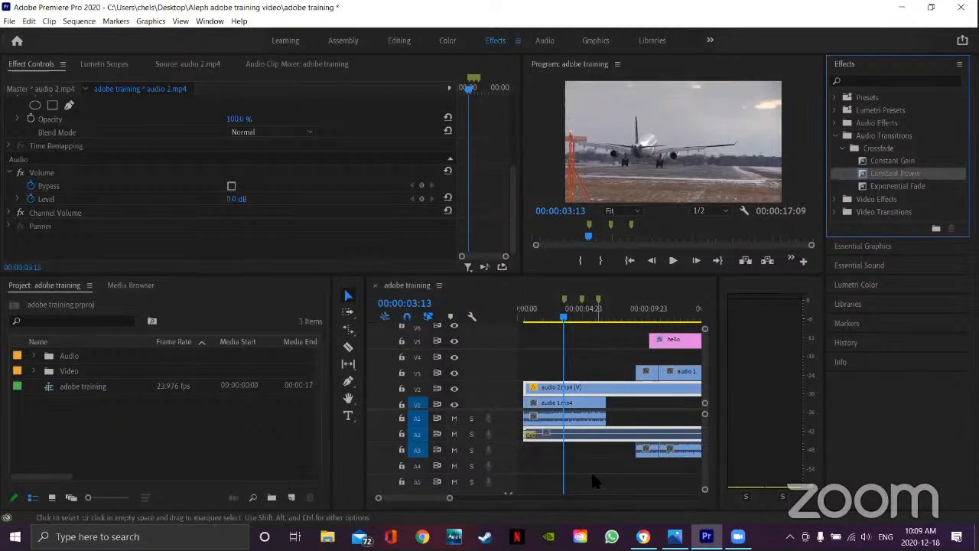
- Move the playhead to 00:00:01:23 and select the Constant Power transition on the A2 clip
drag(566, 321, 544, 336)
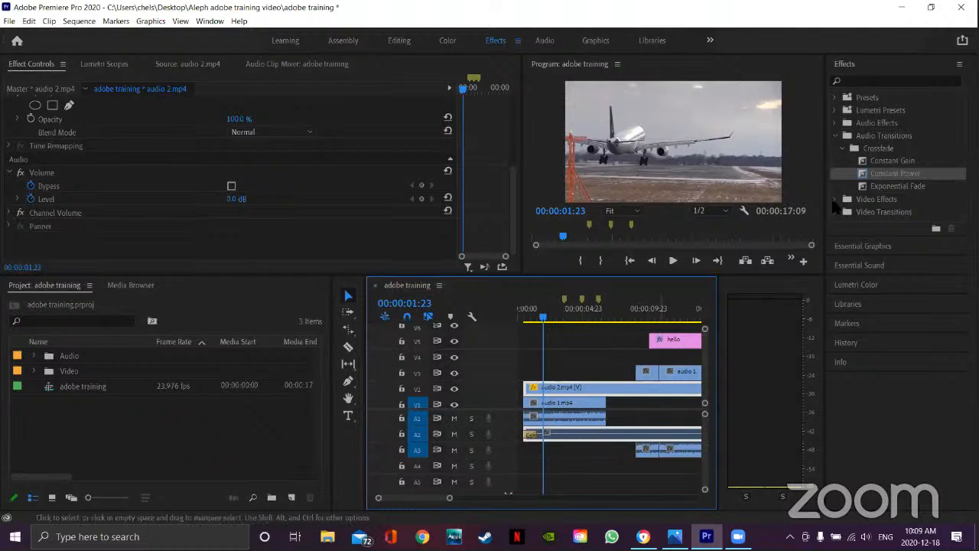
click(843, 148)
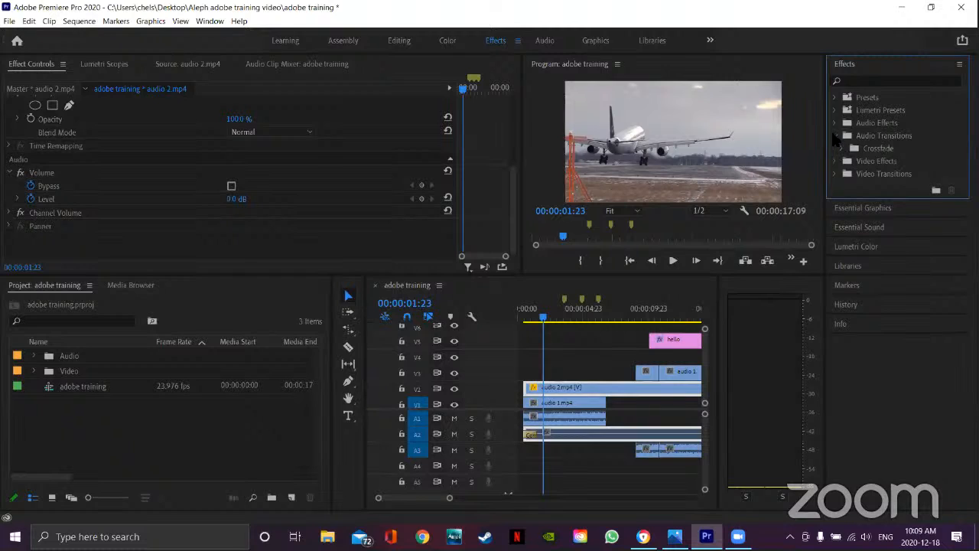
click(834, 136)
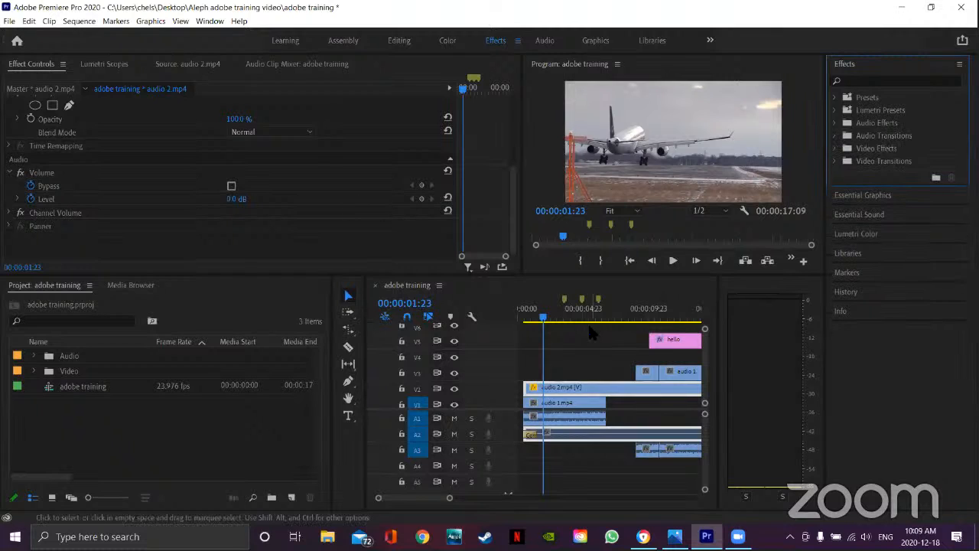
drag(447, 497, 395, 497)
click(430, 497)
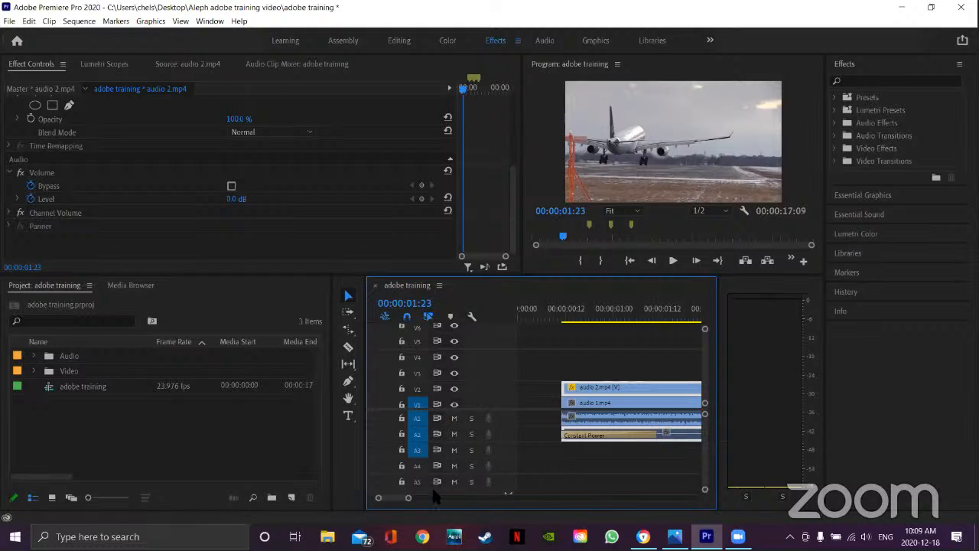
mouse_move(404, 498)
mouse_down()
mouse_move(395, 498)
mouse_move(430, 507)
mouse_up()
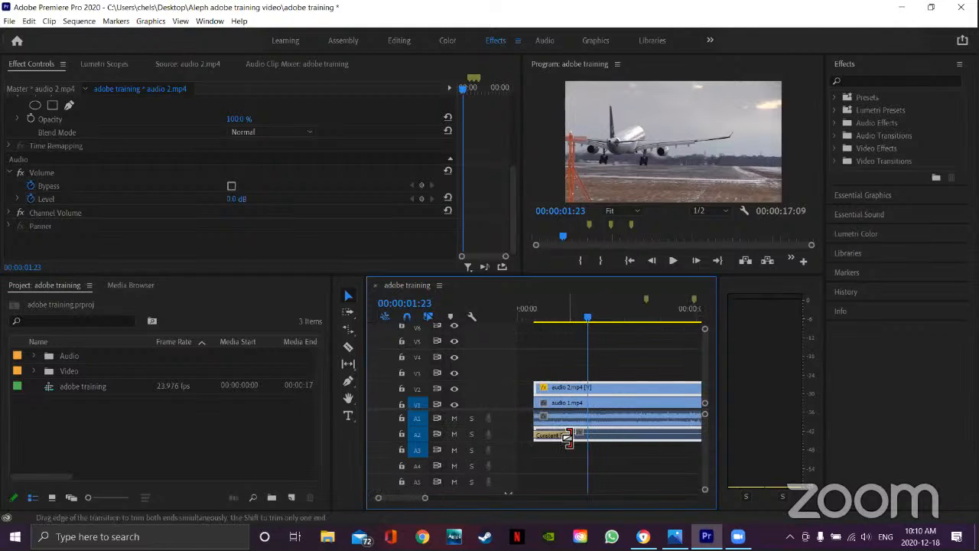
mouse_move(568, 435)
mouse_down()
mouse_move(553, 435)
mouse_move(601, 434)
mouse_move(548, 440)
mouse_move(566, 444)
mouse_up()
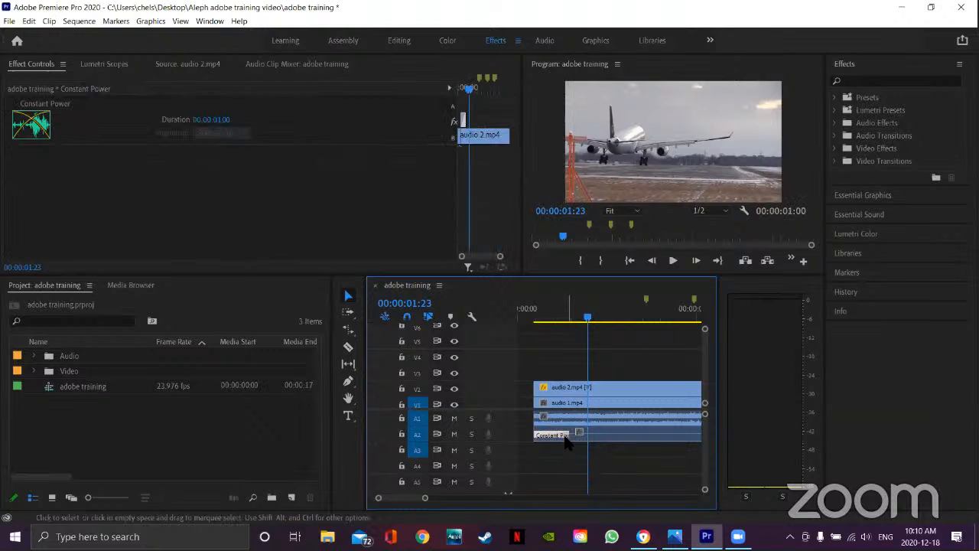
- Find Camera Blur among the video effects and split the V2 audio 2.mp4 clip at 00:00:01:23 with the Razor
click(835, 148)
click(841, 174)
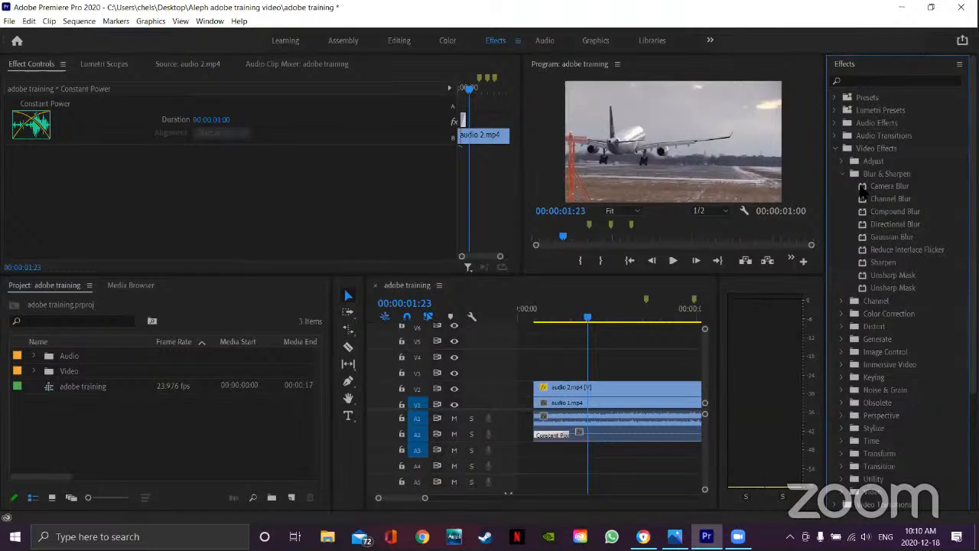
drag(863, 190, 601, 384)
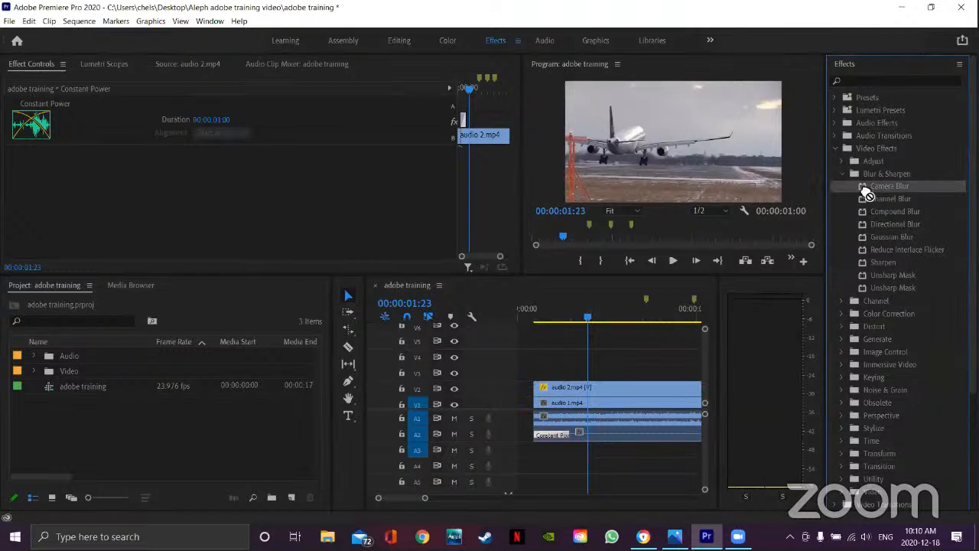
click(348, 348)
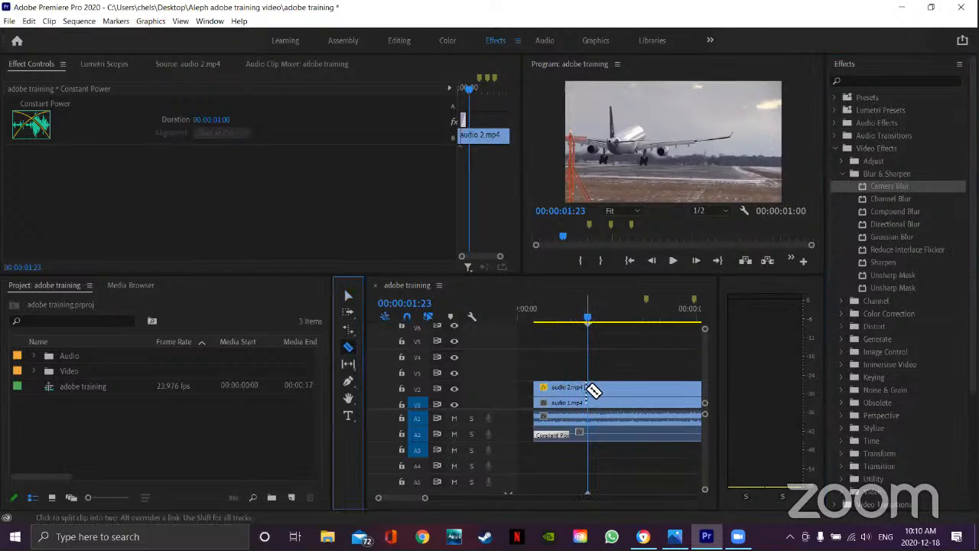
click(591, 387)
key(v)
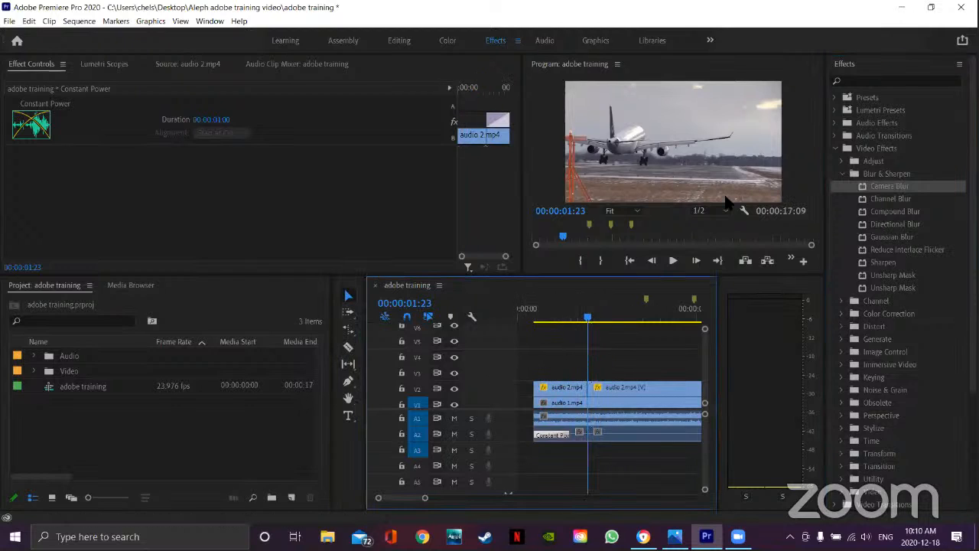
- Apply Camera Blur to the first V2 audio 2.mp4 segment and reduce its Percent Blur to 8
drag(862, 188, 558, 391)
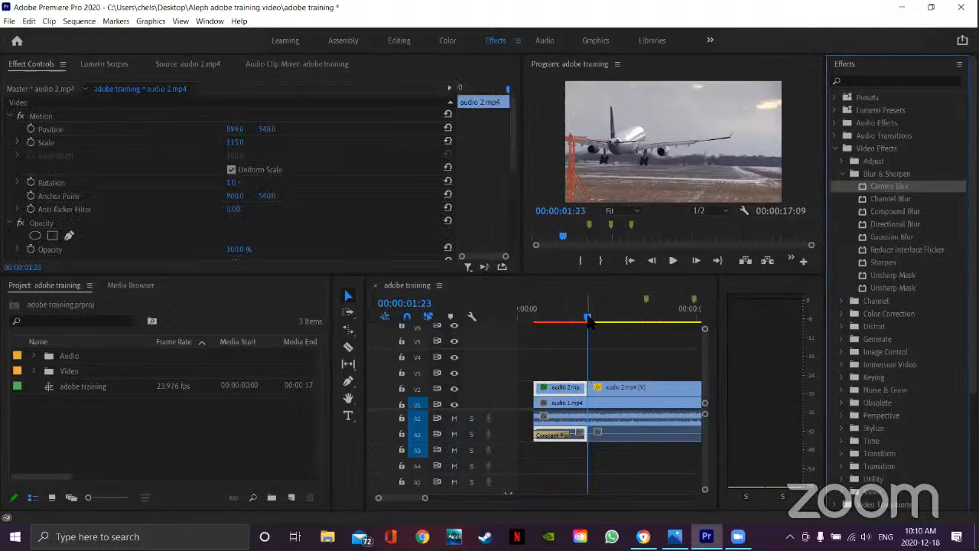
drag(594, 318, 568, 346)
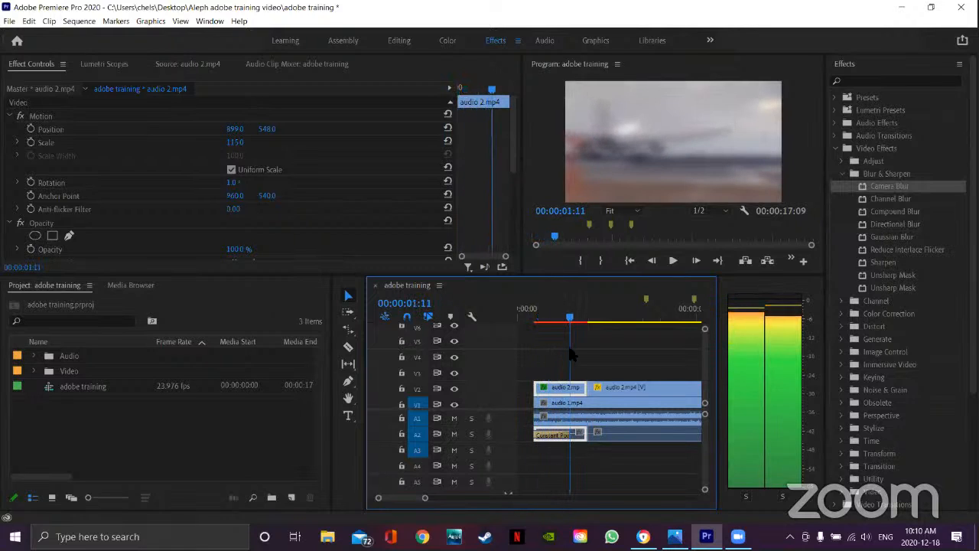
drag(512, 158, 449, 226)
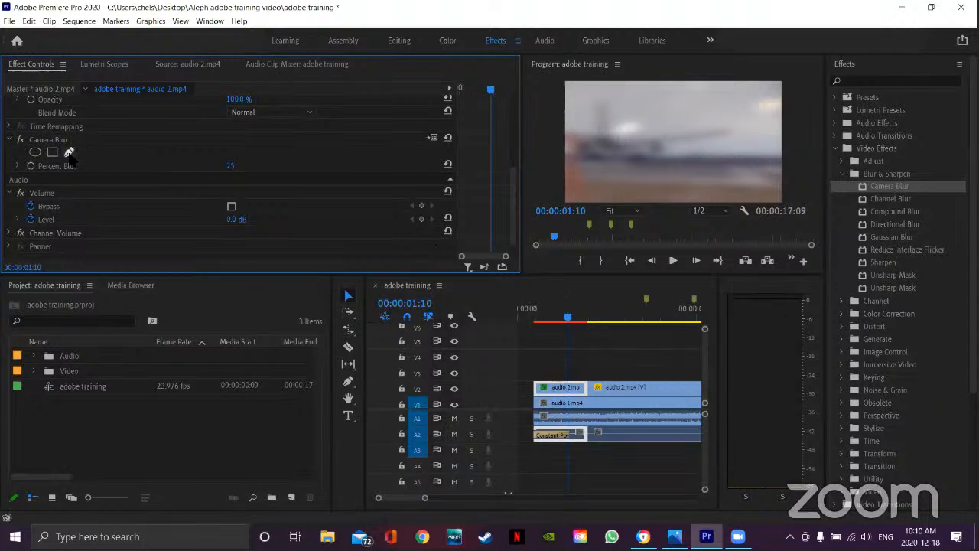
click(239, 166)
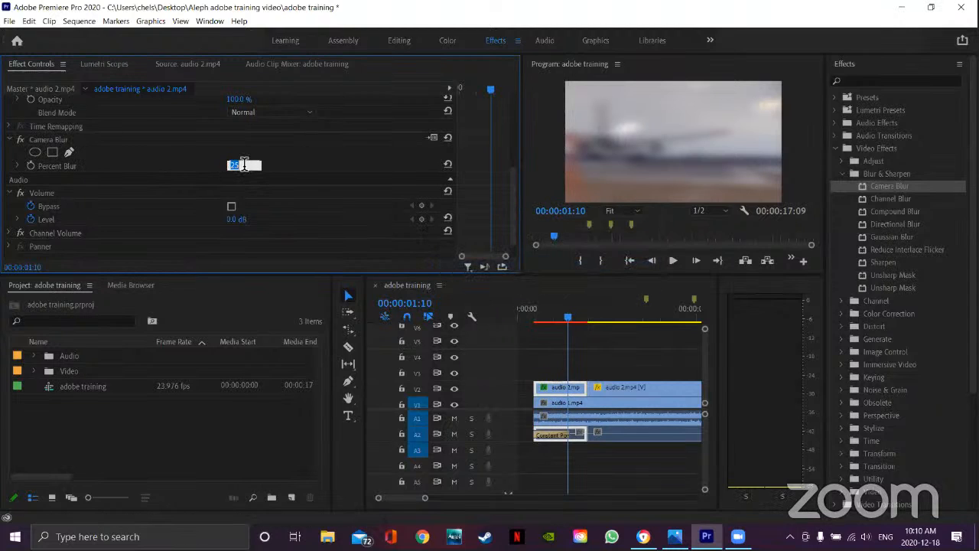
key(Return)
drag(238, 166, 232, 166)
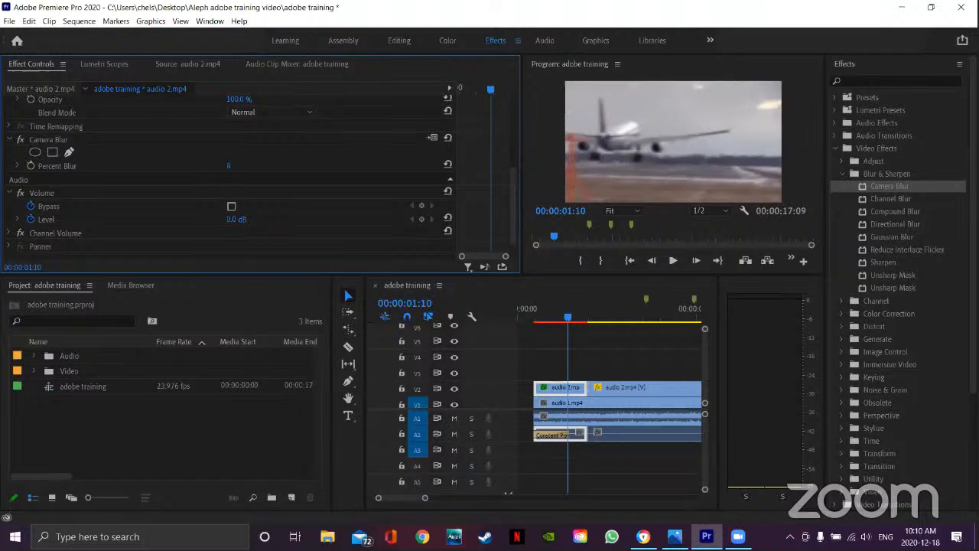
- Set the Camera Blur's Percent Blur to 7 on the first V2 audio 2.mp4 segment
drag(231, 166, 229, 166)
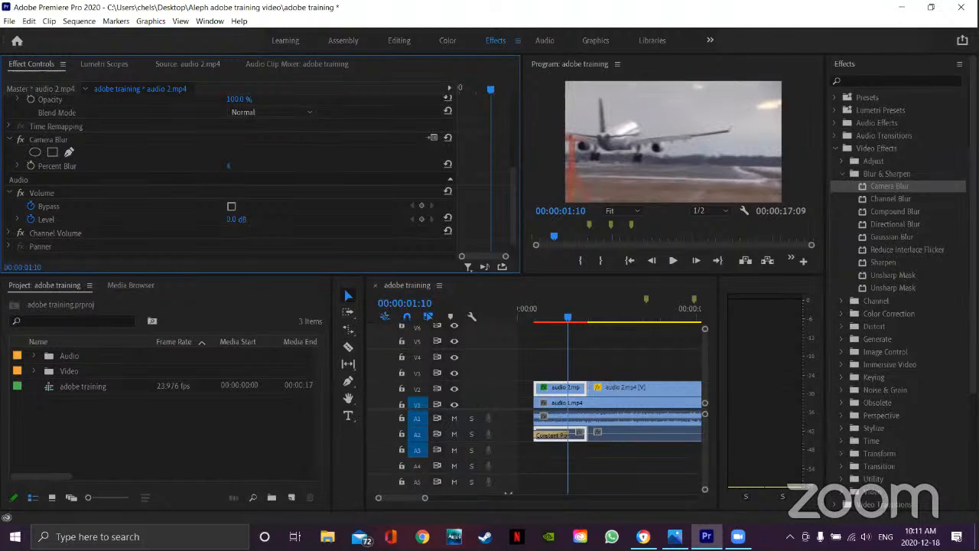
drag(229, 166, 247, 164)
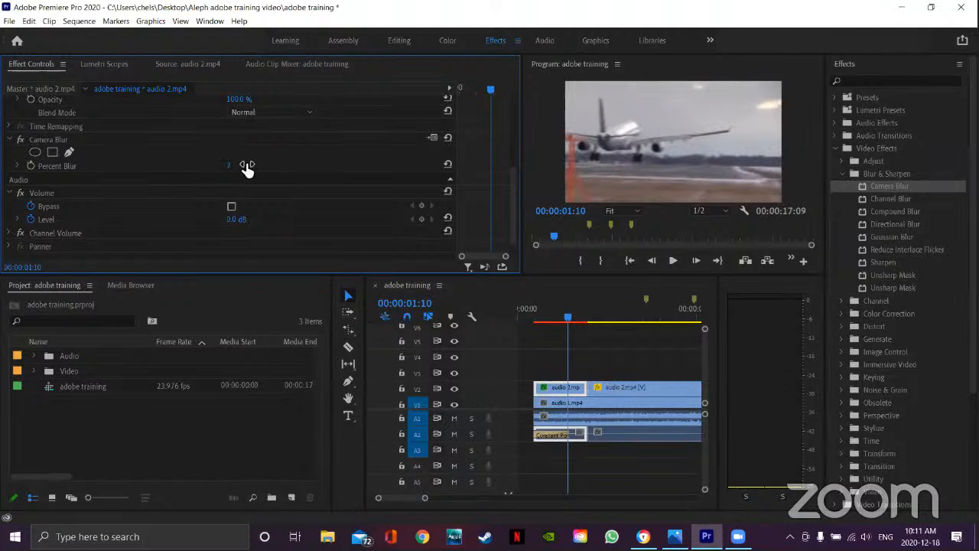
- Collapse the Video Effects folder and list the Video Transitions categories in the effects library
click(842, 174)
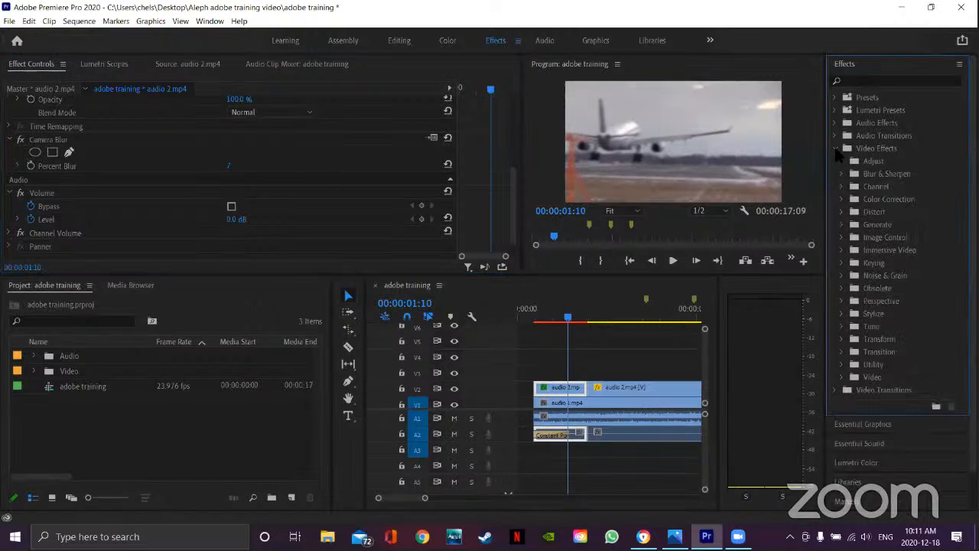
click(838, 149)
click(835, 161)
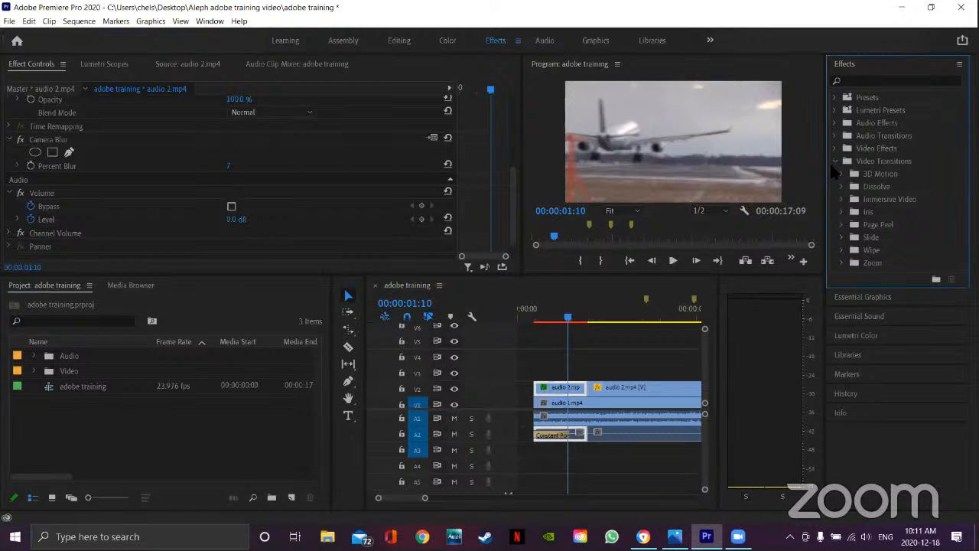
click(834, 148)
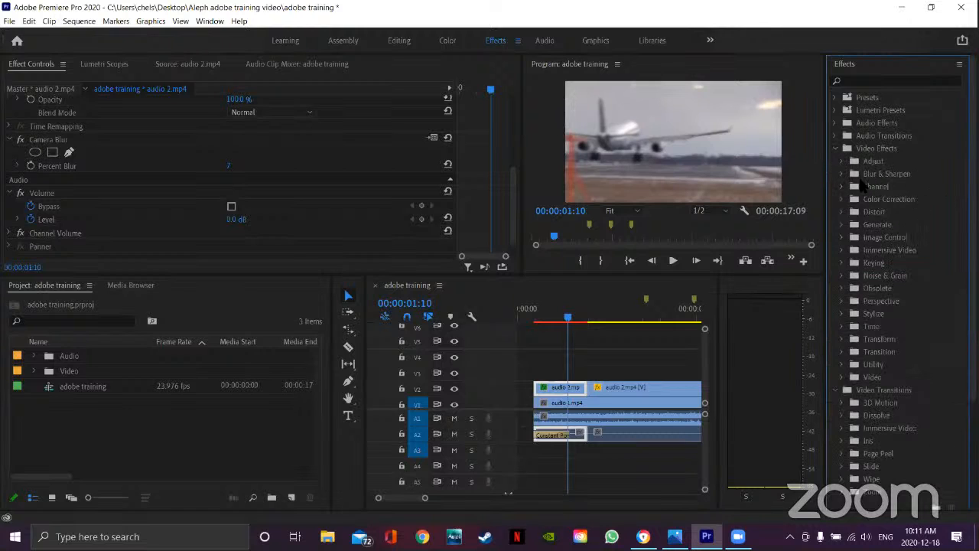
click(834, 148)
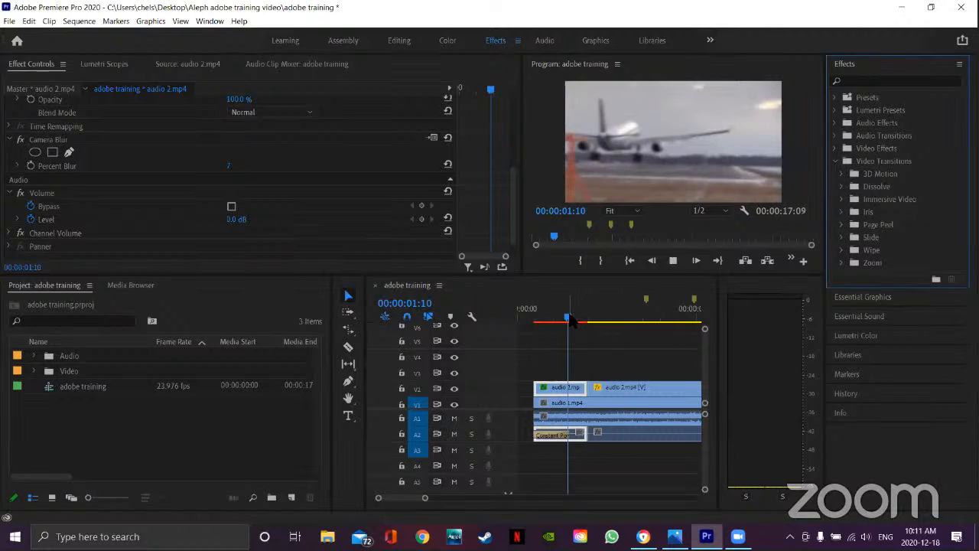
- Play the sequence across the cut between the two V2 segments and return the playhead to 00:00:01:16
mouse_move(568, 321)
mouse_down()
mouse_move(594, 321)
mouse_move(576, 325)
mouse_up()
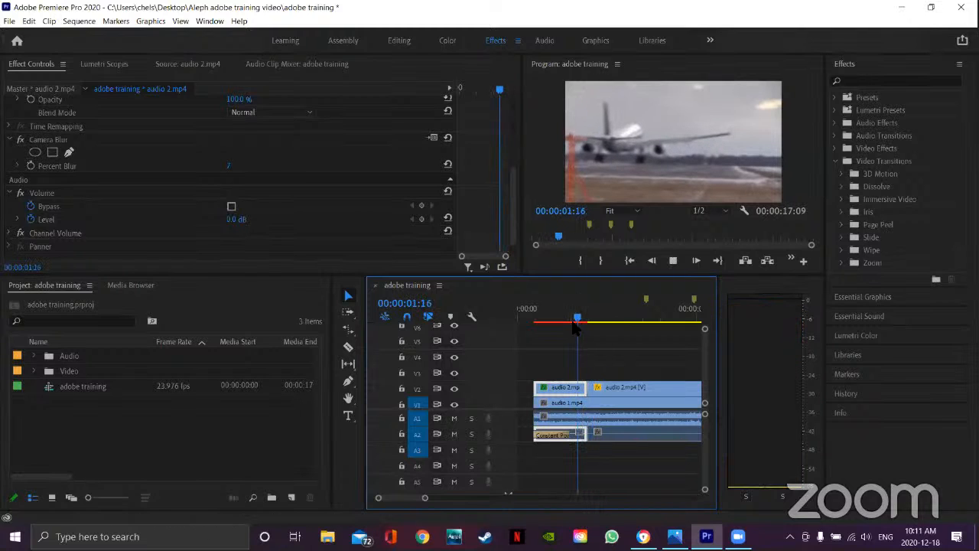
key(space)
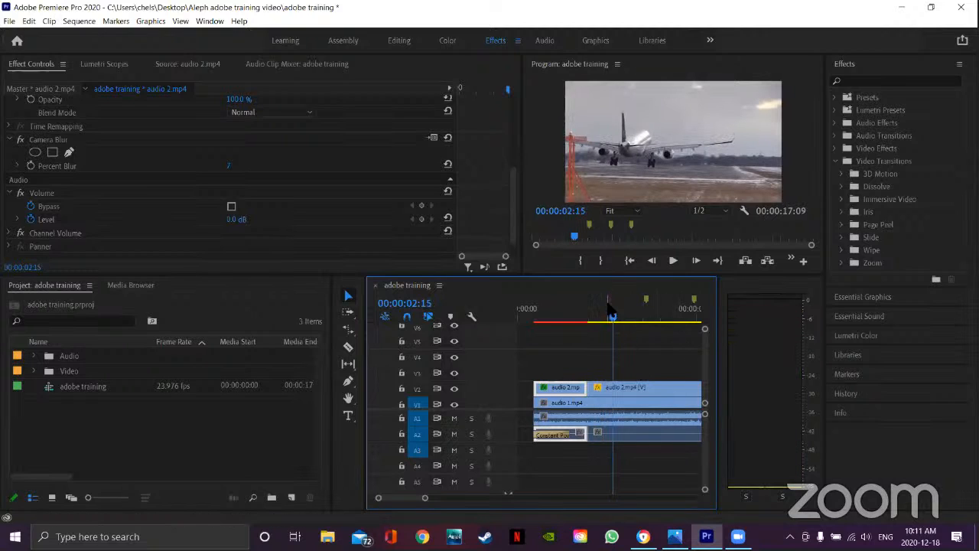
drag(612, 320, 578, 329)
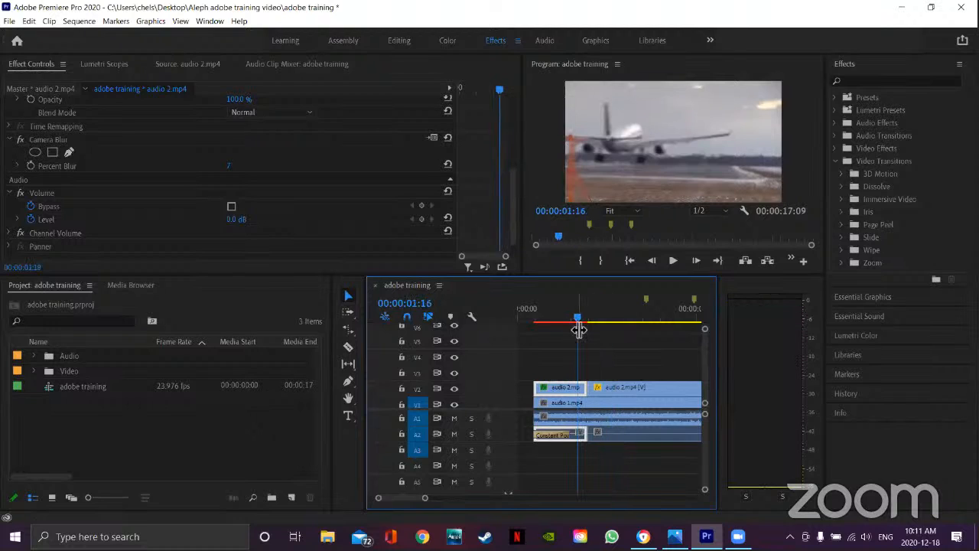
- Apply the Cross Dissolve transition to the cut between the two audio 2.mp4 segments on V2
click(841, 186)
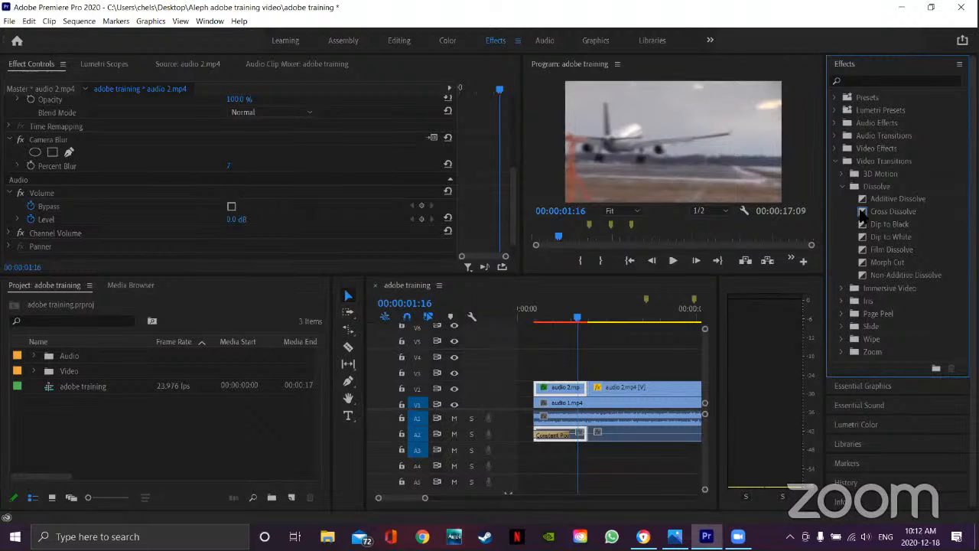
click(863, 215)
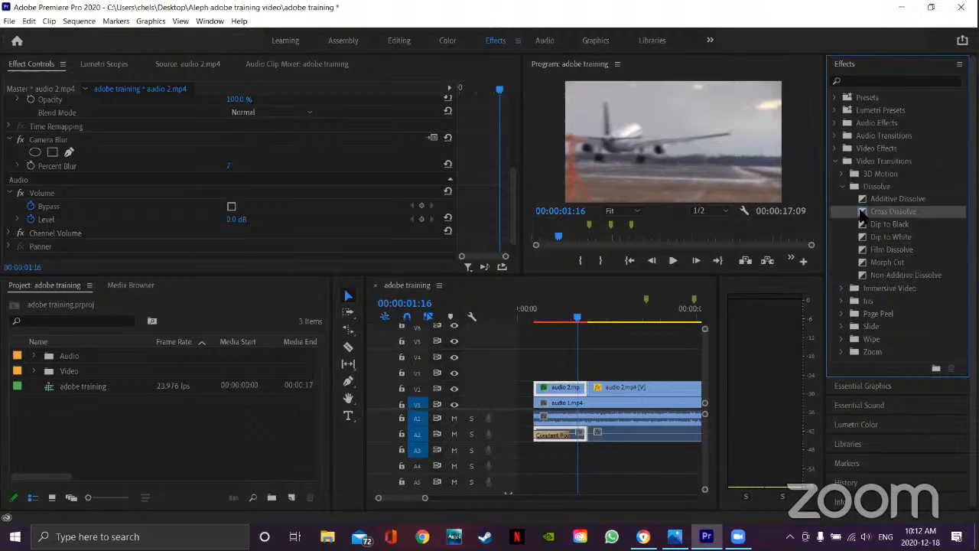
drag(863, 216, 586, 391)
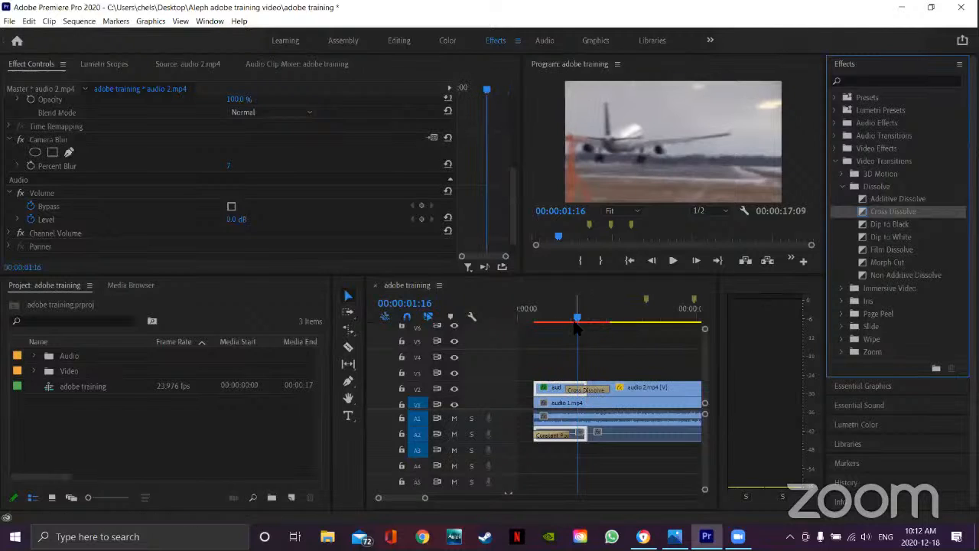
- Play the sequence from its beginning through the Cross Dissolve and return the playhead to 00:00:00:22
click(557, 321)
drag(557, 326, 539, 330)
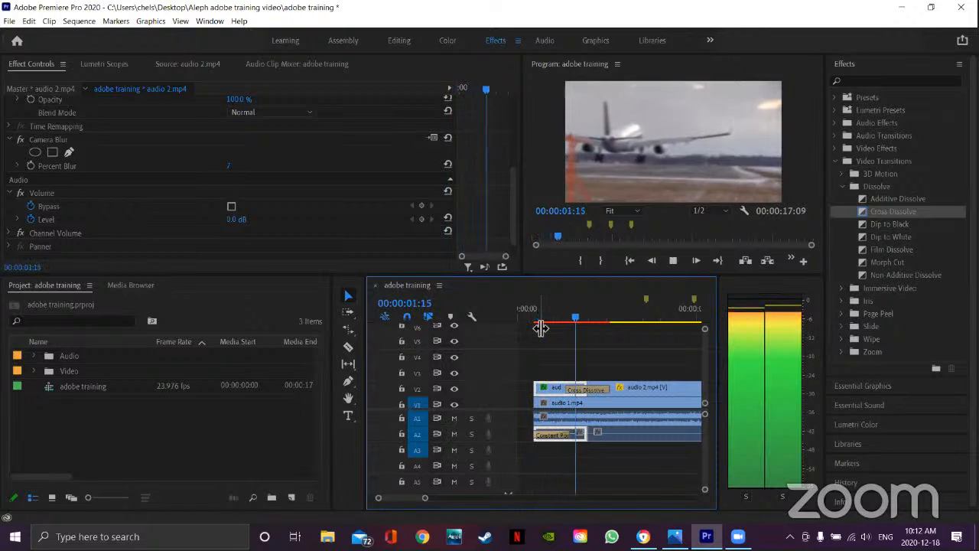
key(space)
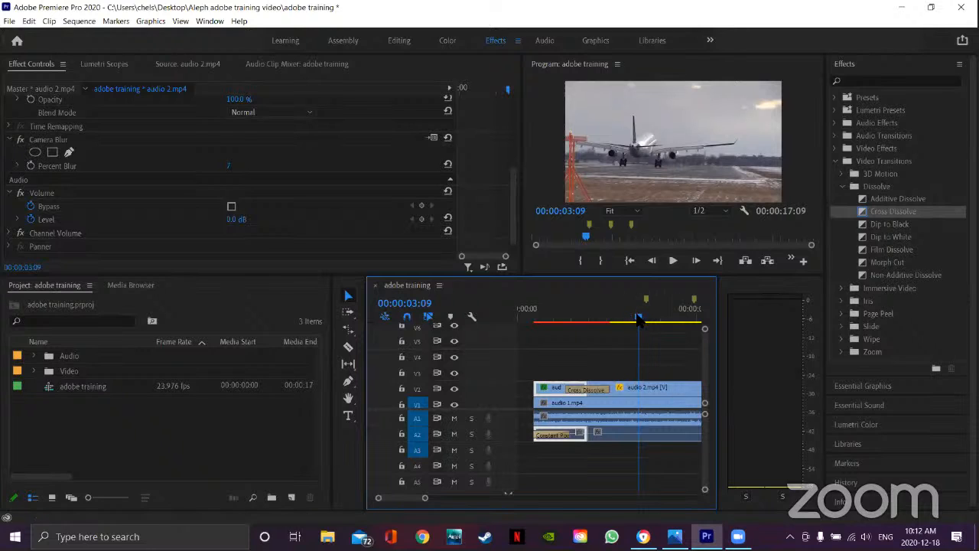
drag(640, 318, 554, 329)
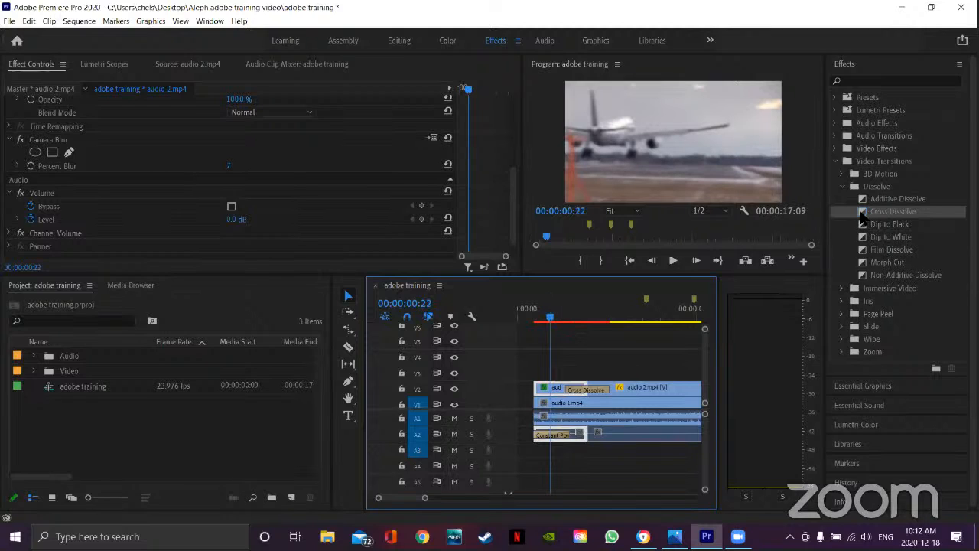
- Apply Cross Dissolve to the start of the first V2 audio 2.mp4 segment and move the playhead to 00:00:00:10
drag(862, 217, 542, 388)
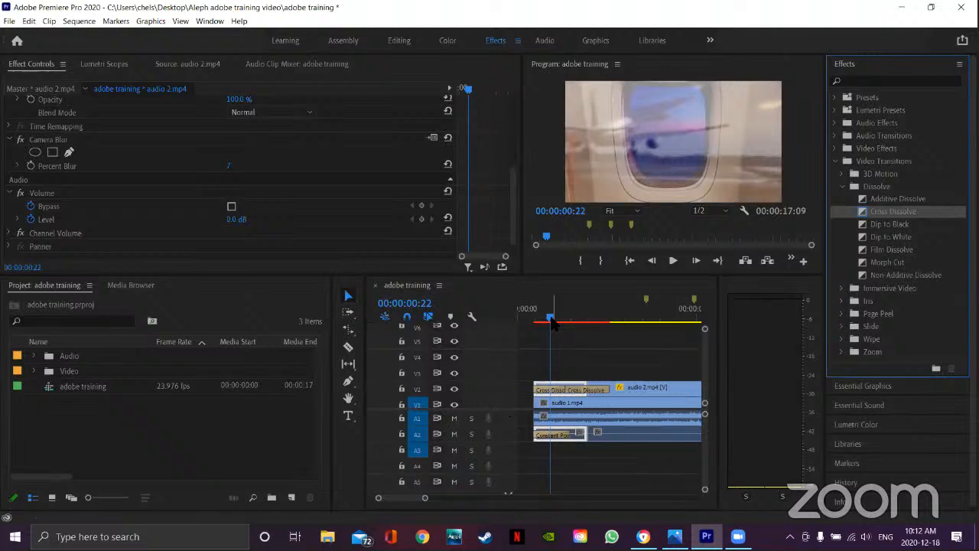
mouse_move(552, 323)
mouse_down()
mouse_move(535, 328)
mouse_move(533, 319)
mouse_up()
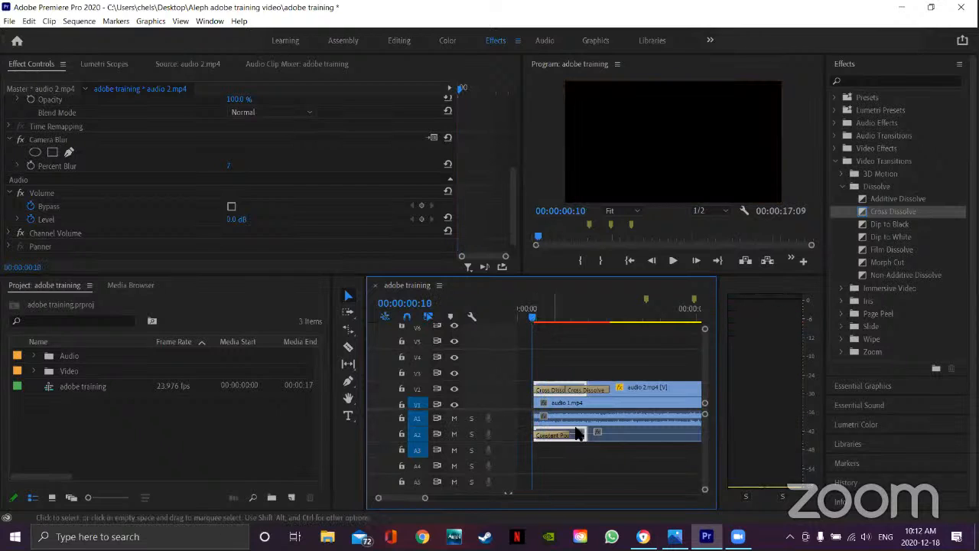
- Delete the audio 1.mp4 video clip beneath the V2 segments on V1
click(562, 405)
drag(563, 405, 643, 346)
key(Delete)
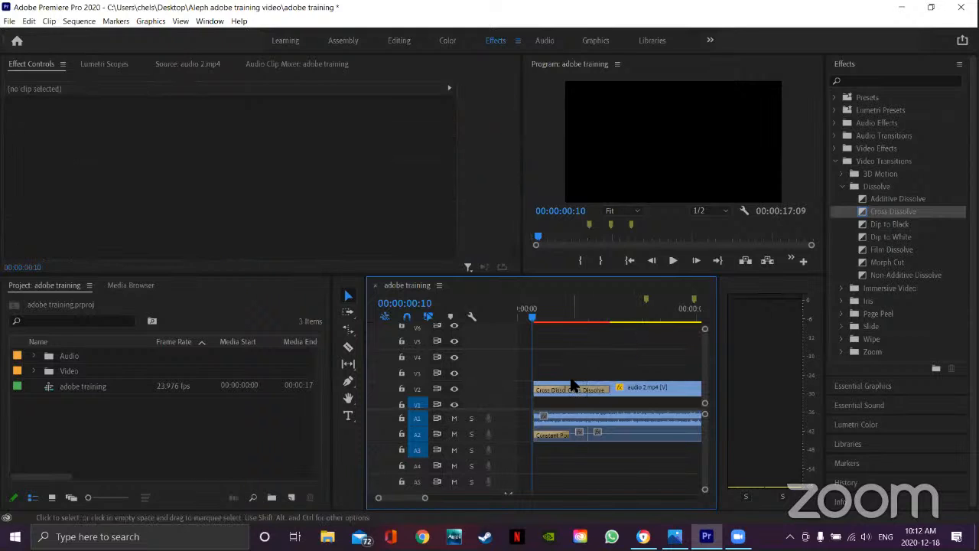
- Play the opening of the sequence twice to review both Cross Dissolve transitions on V2
key(space)
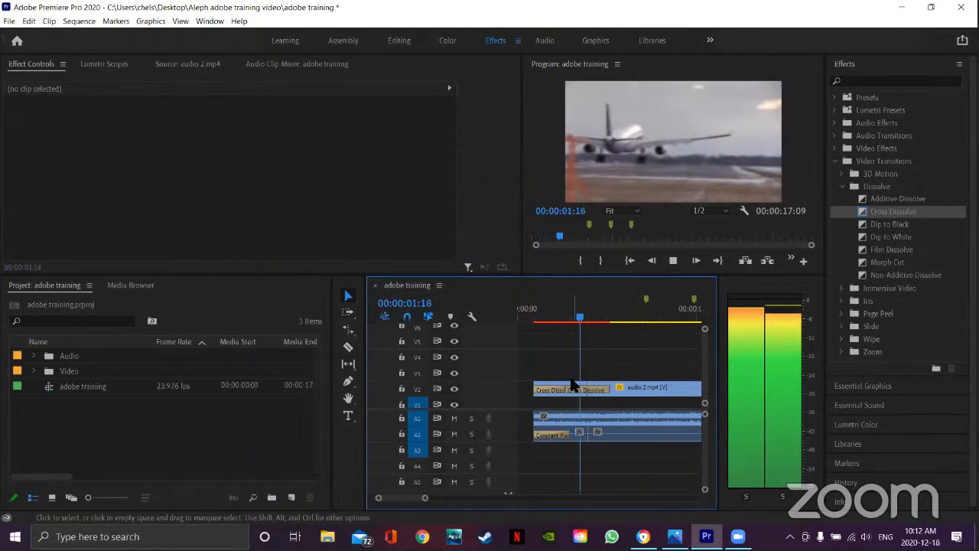
key(space)
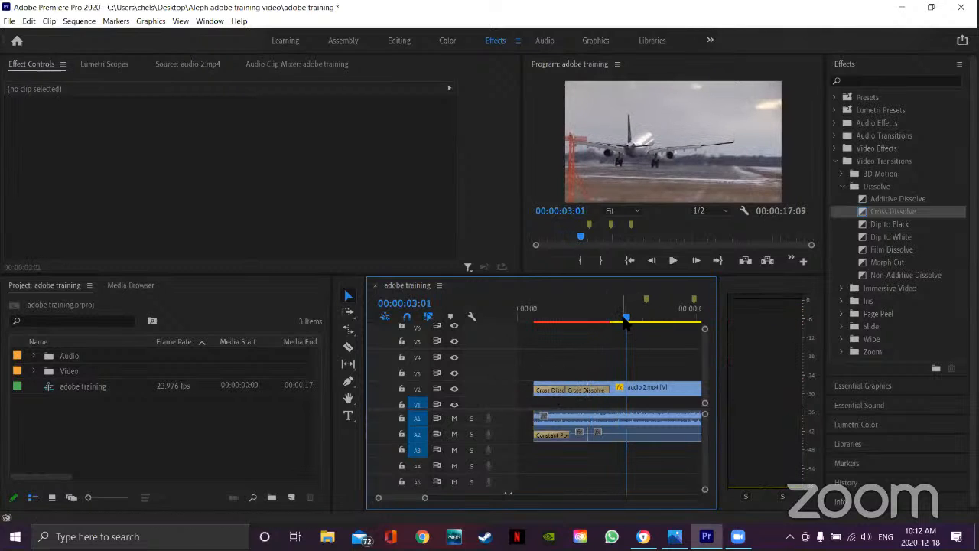
drag(623, 322, 529, 349)
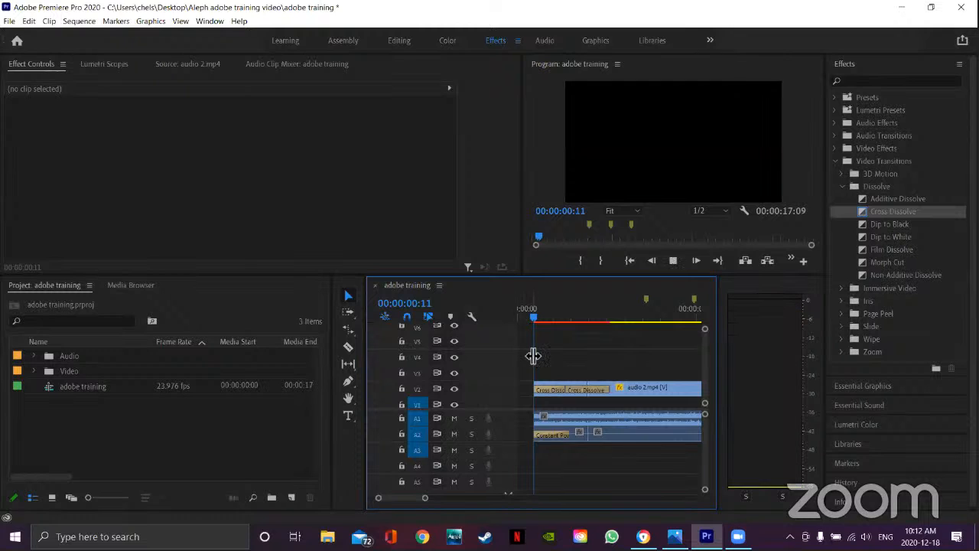
key(space)
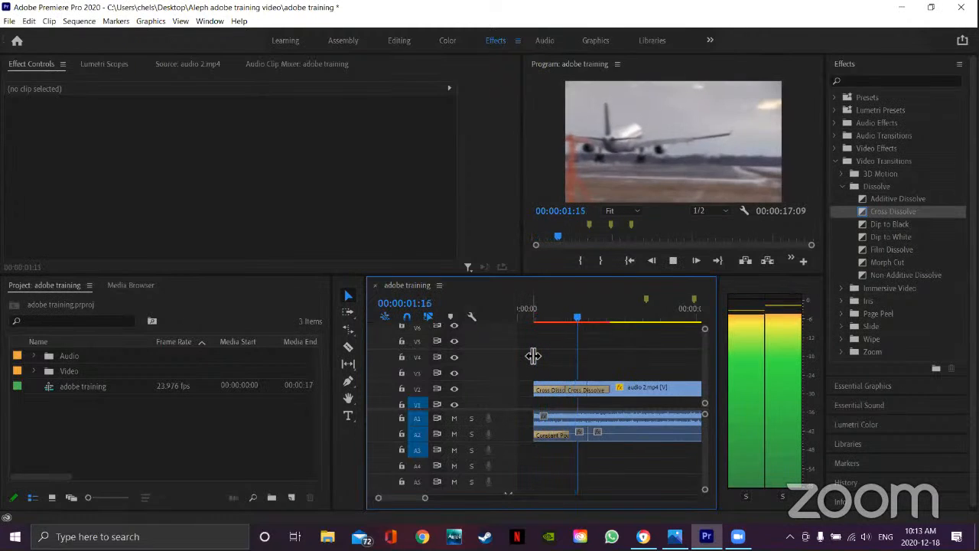
key(space)
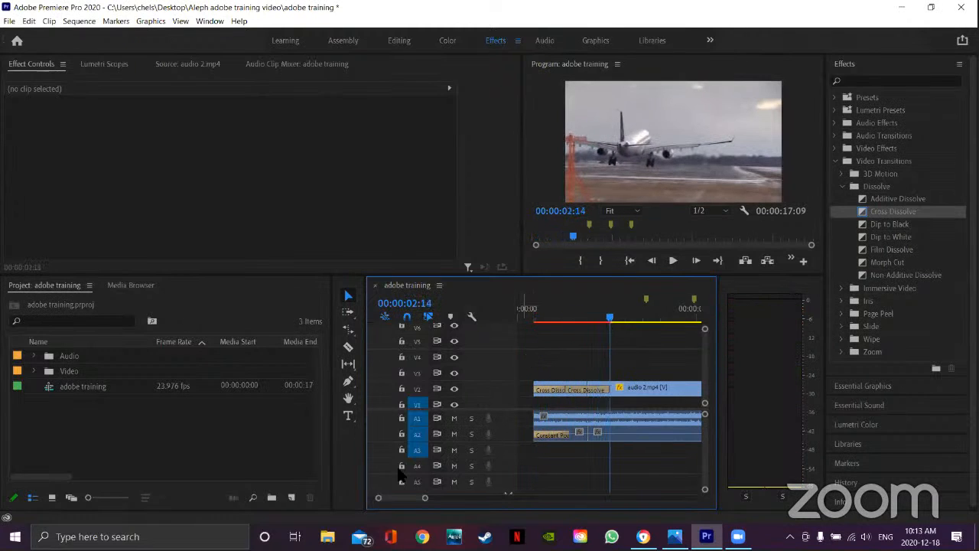
- Zoom the timeline out to fit the whole sequence and move the playhead to 00:00:04:02
drag(427, 501, 454, 501)
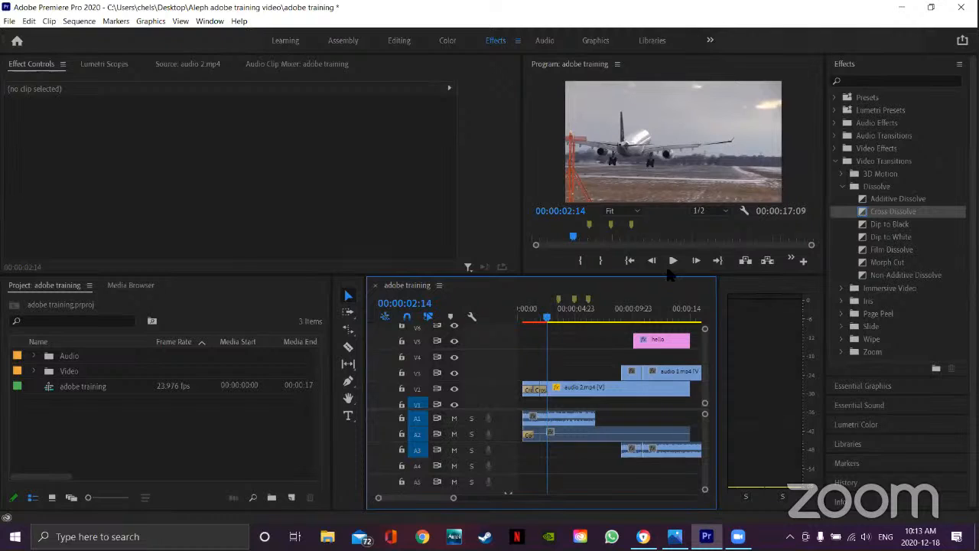
drag(455, 498, 473, 502)
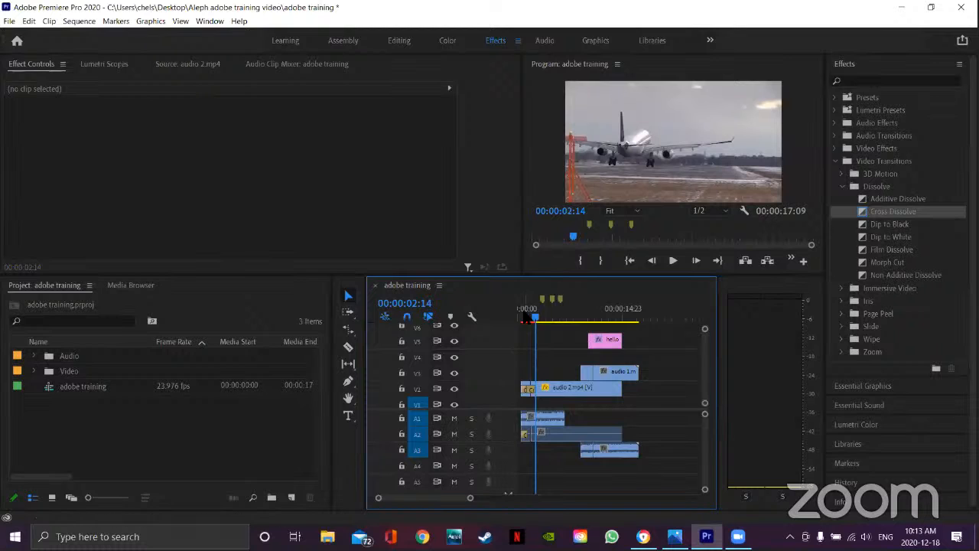
mouse_move(535, 320)
mouse_down()
mouse_move(513, 320)
mouse_move(641, 318)
mouse_move(548, 329)
mouse_up()
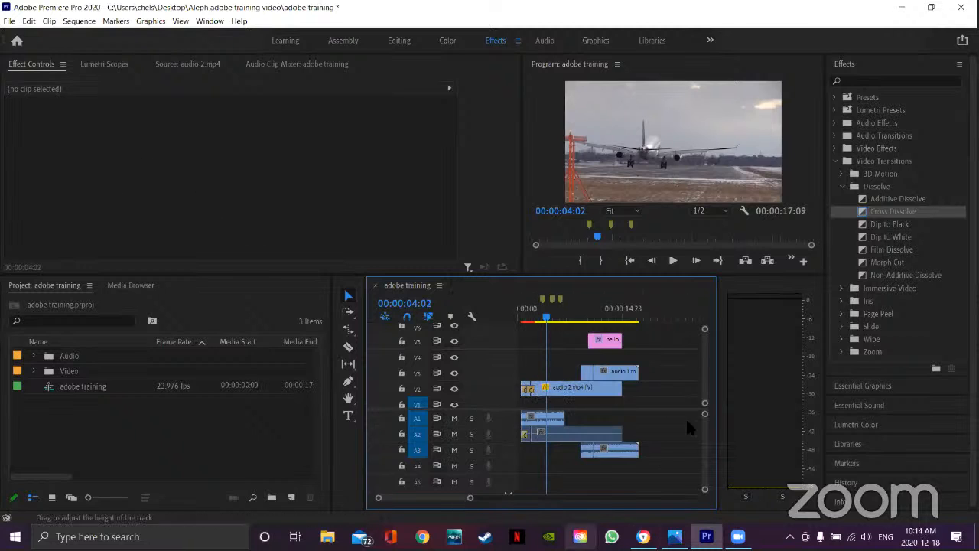
- Set the media export output to adobe training.mp4 in the Aleph adobe training video folder and close the export settings without exporting
click(9, 21)
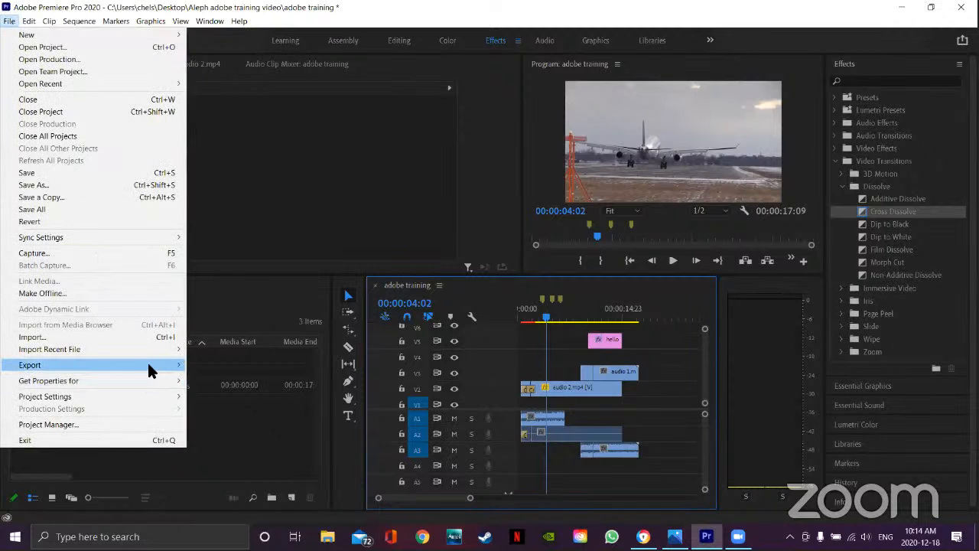
mouse_move(148, 365)
click(208, 359)
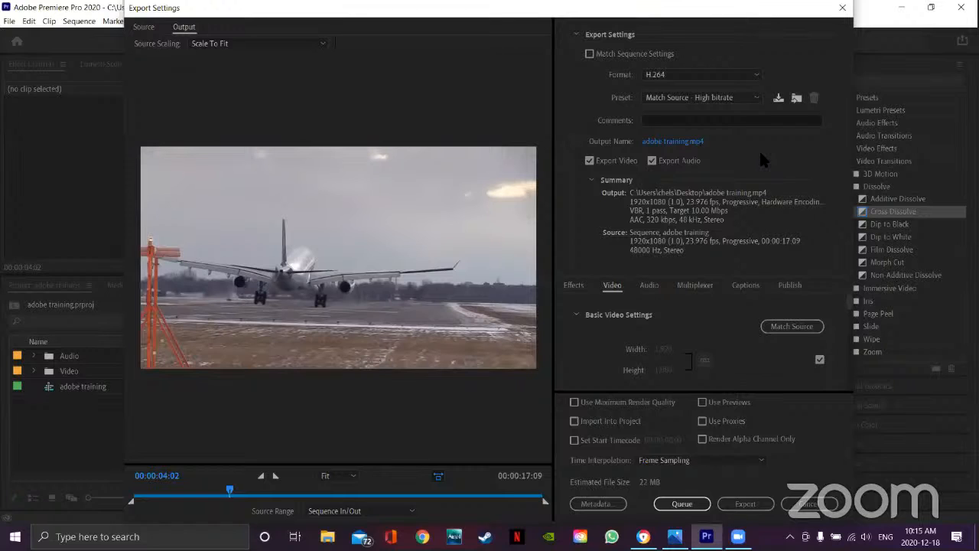
click(668, 143)
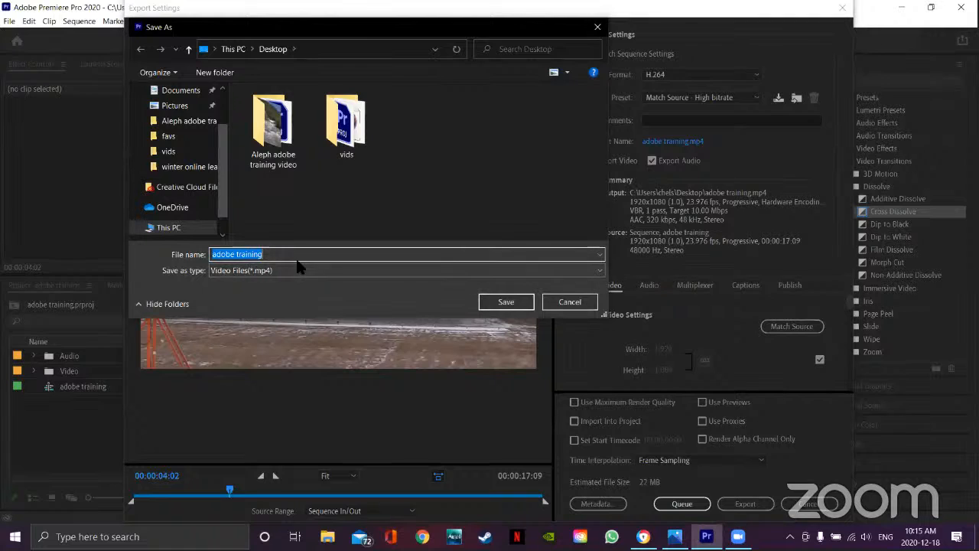
click(299, 254)
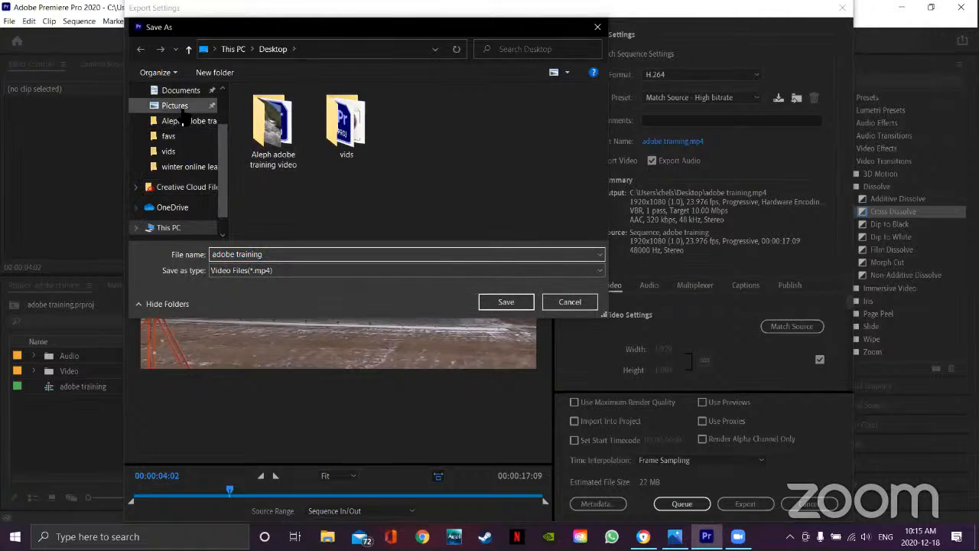
click(173, 124)
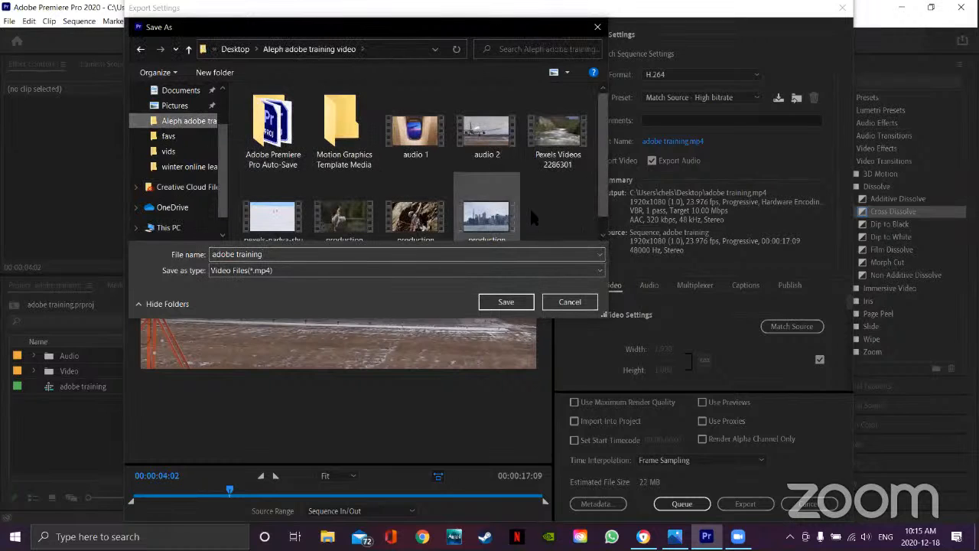
click(501, 303)
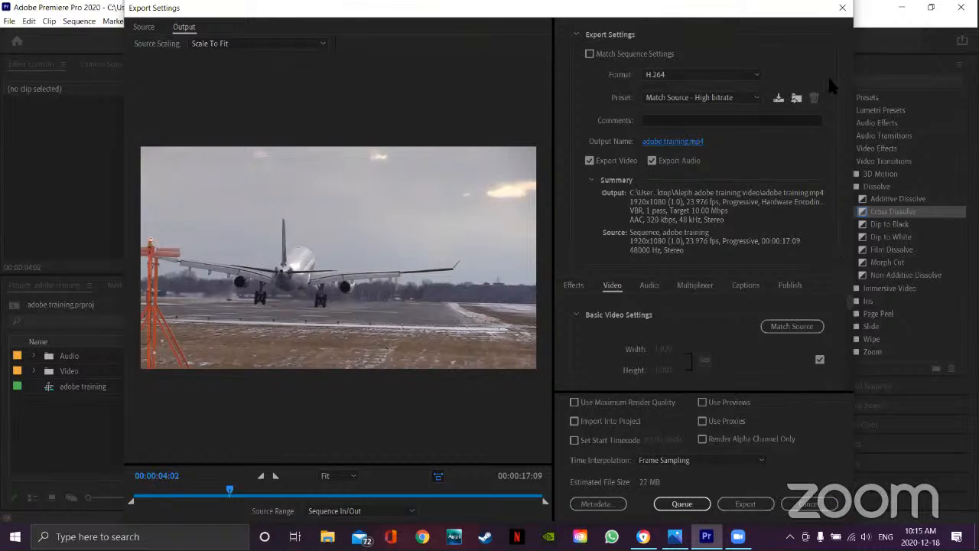
click(842, 8)
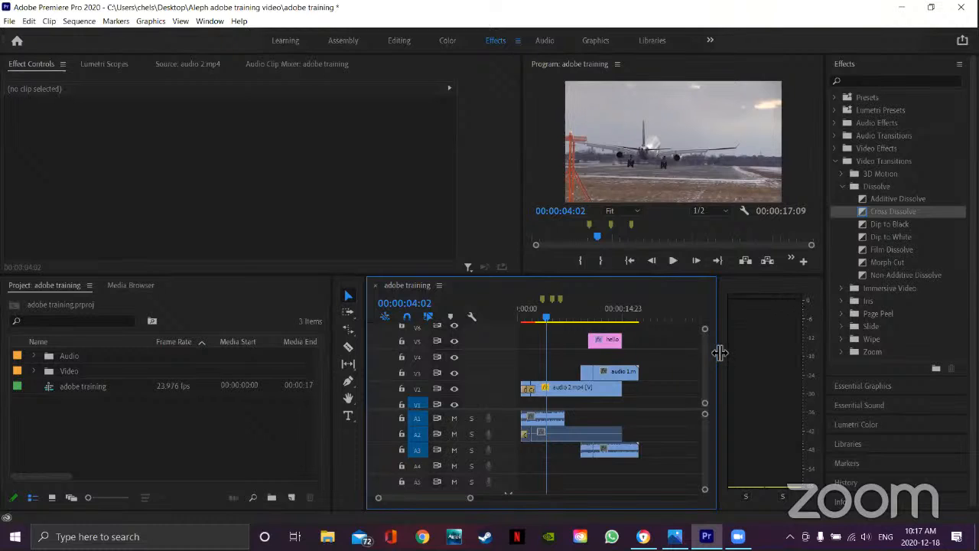
- Widen the timeline over the audio meters and enlarge the Program Monitor at the expense of Effect Controls
drag(720, 353, 785, 346)
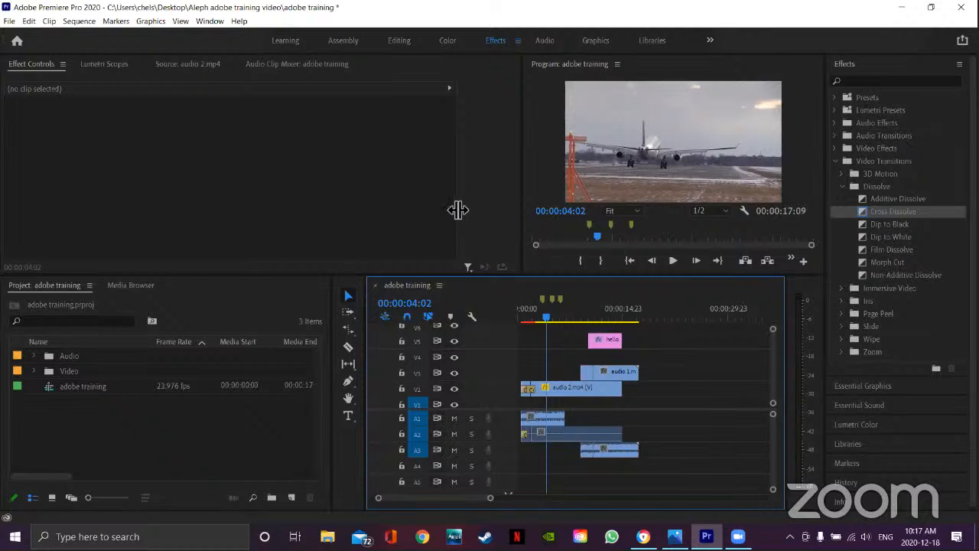
drag(522, 187, 366, 190)
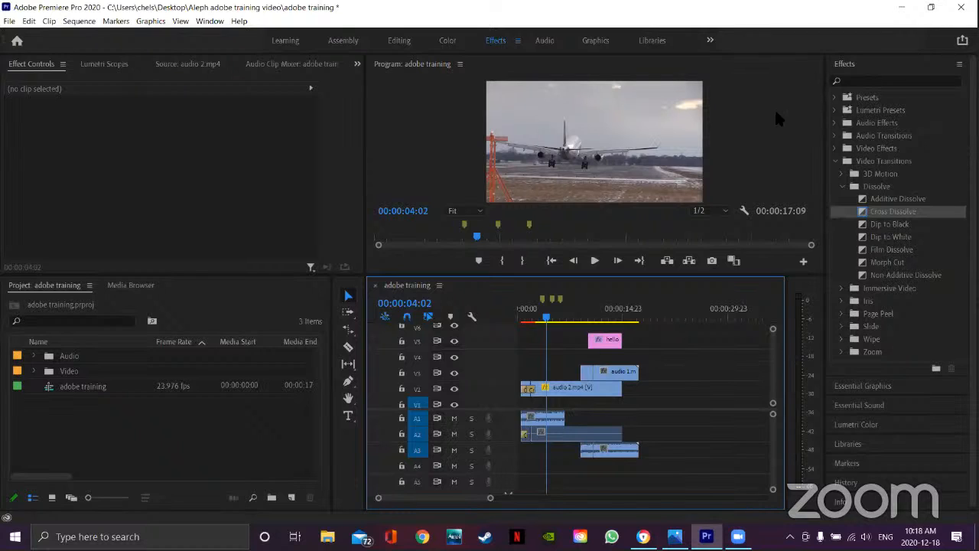
- Expand the Presets effects folder and scrub the sequence from its start to 00:00:03:06
click(834, 98)
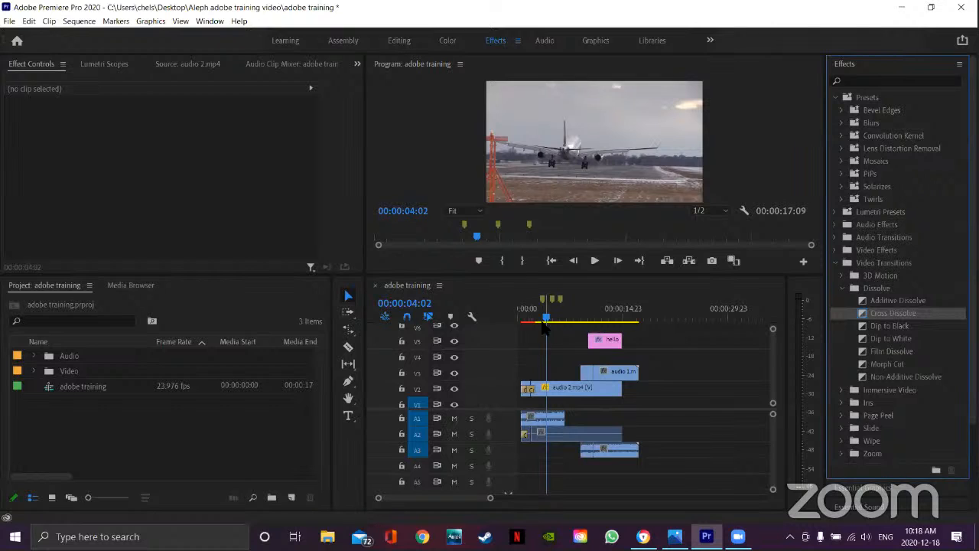
click(515, 318)
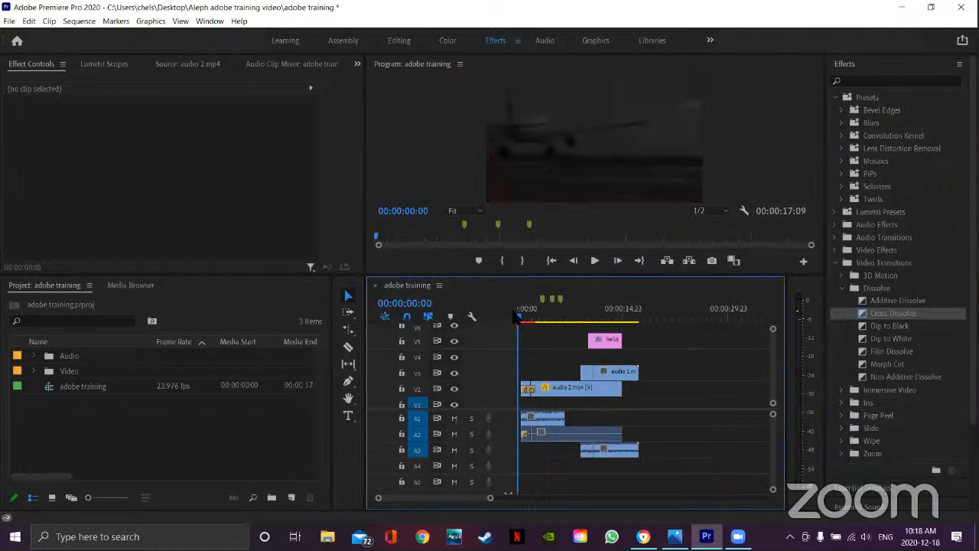
drag(519, 317, 541, 321)
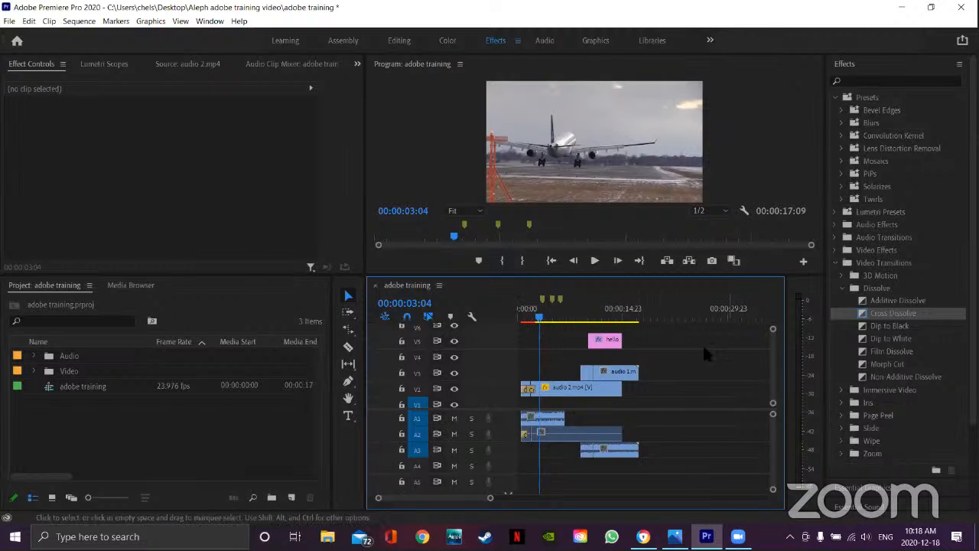
mouse_move(539, 318)
mouse_down()
mouse_move(501, 318)
mouse_move(541, 323)
mouse_up()
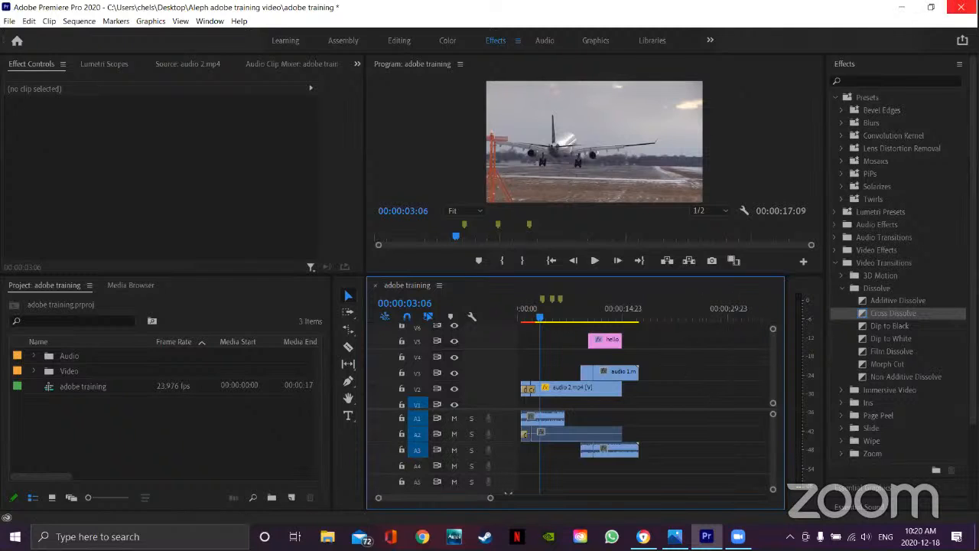
- Quit the program without saving the changes to adobe training.prproj
key(ctrl+q)
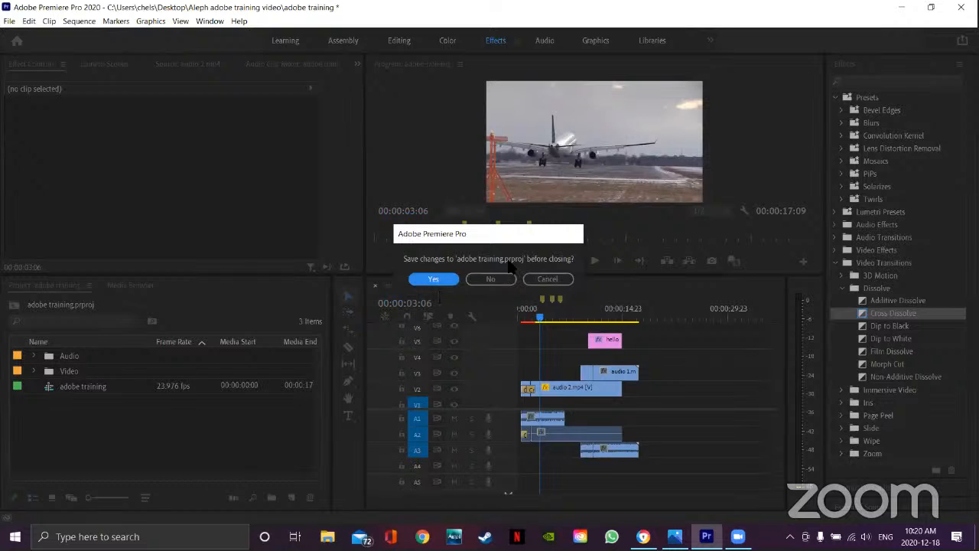
click(477, 280)
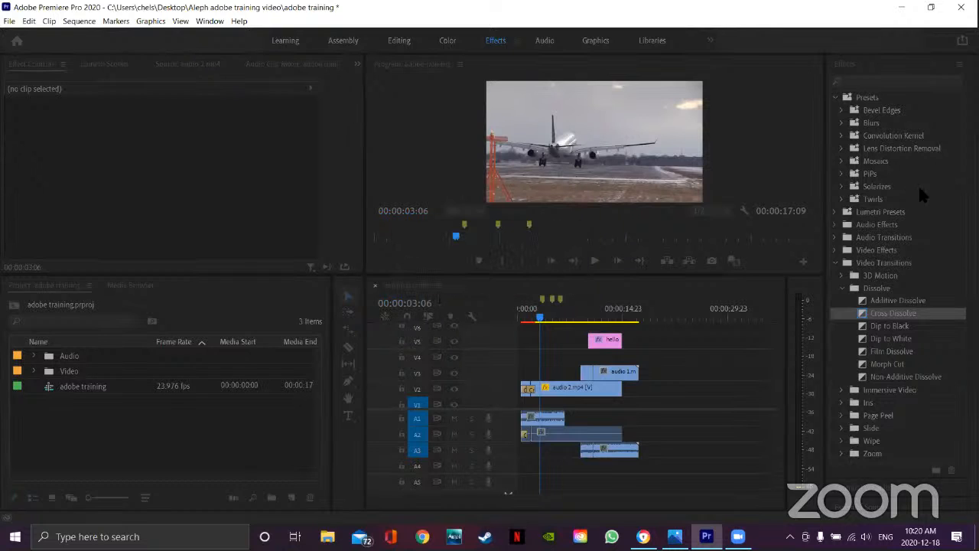